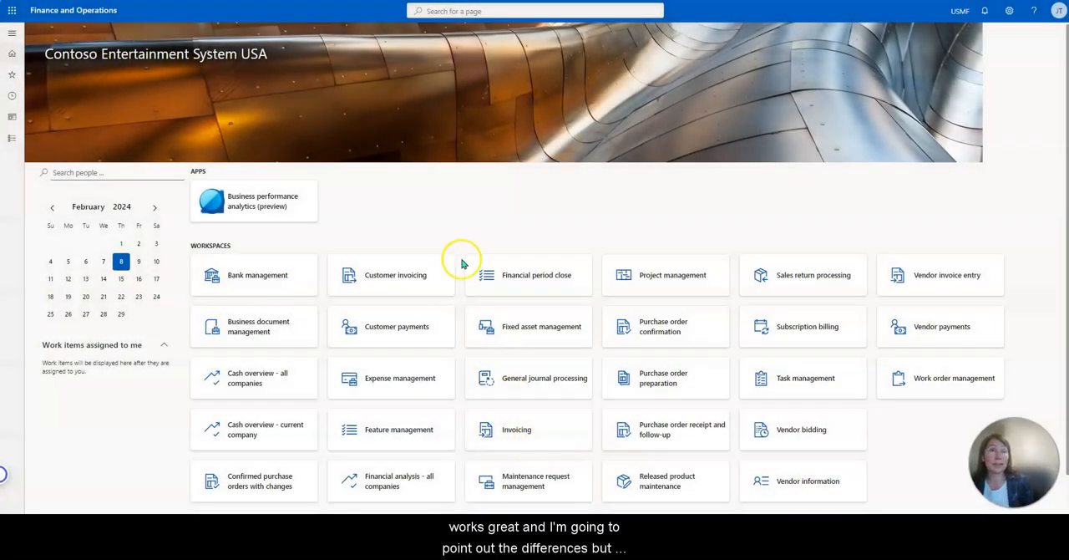
# Open the Rebate management module from the list of modules.
pyautogui.click(11, 138)
pyautogui.scroll(-4, 70, 239)
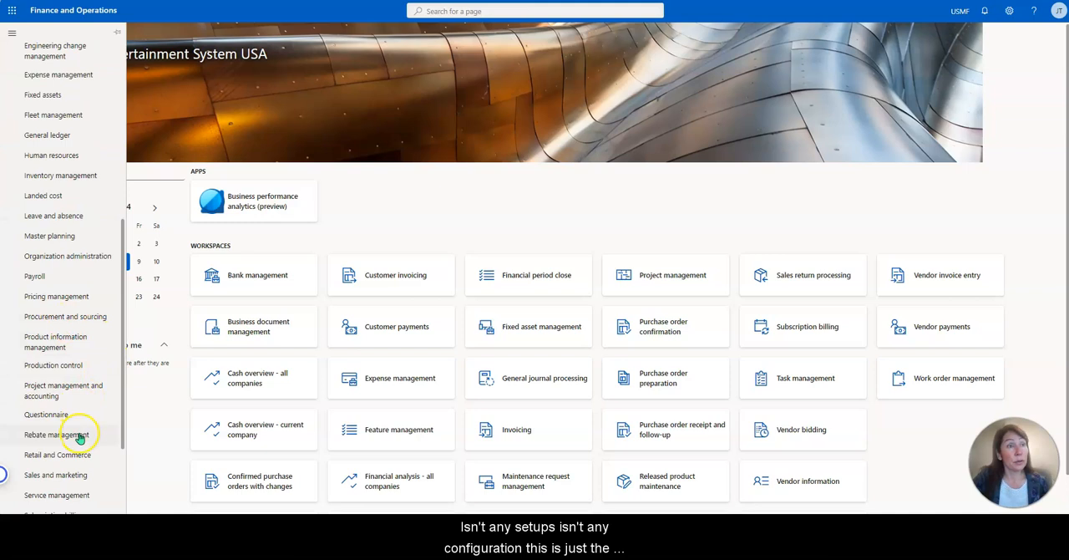
pyautogui.click(79, 434)
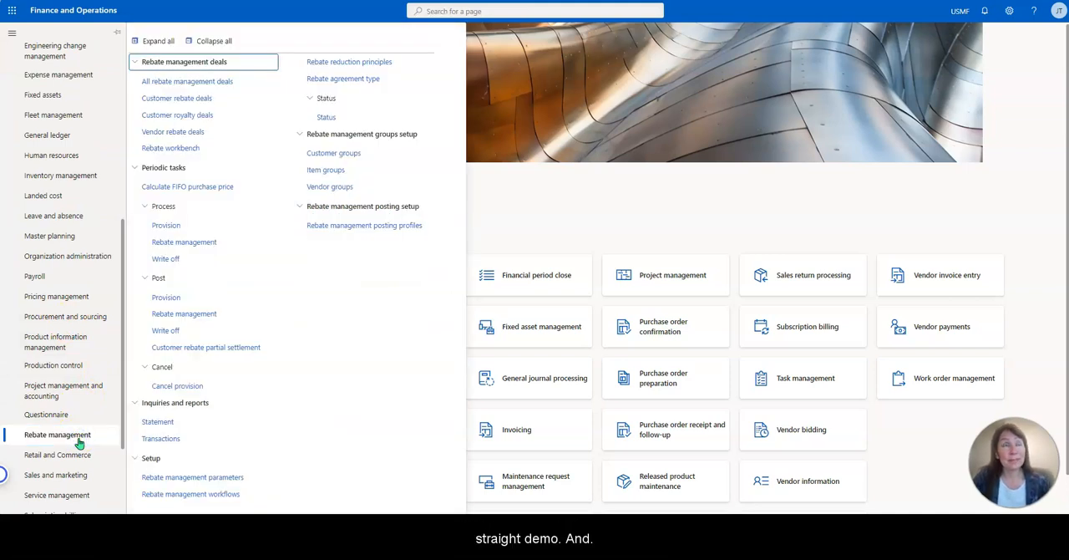
pyautogui.click(80, 436)
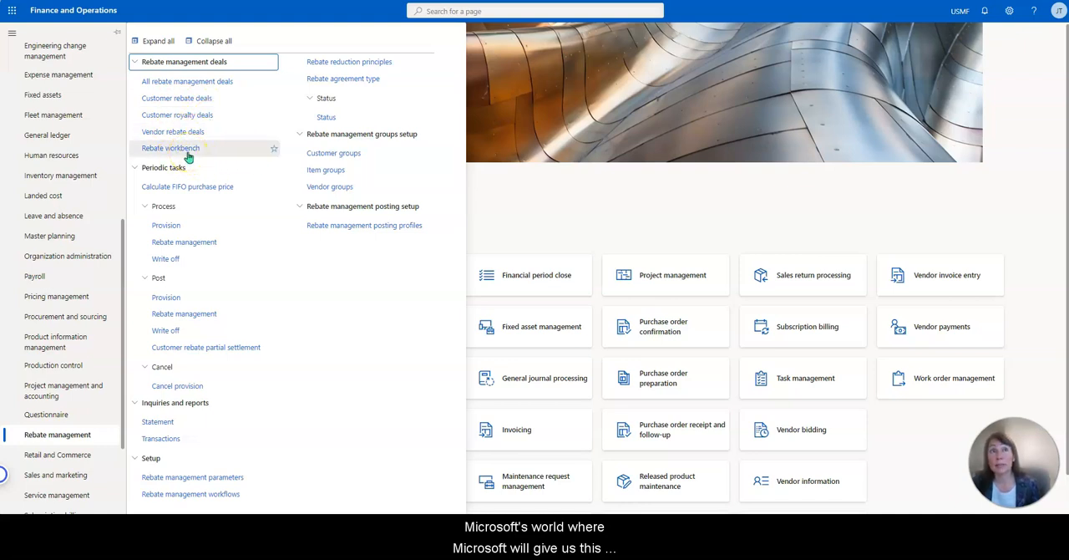
# Add Rebate workbench and All rebate management deals to the favorites.
pyautogui.click(272, 151)
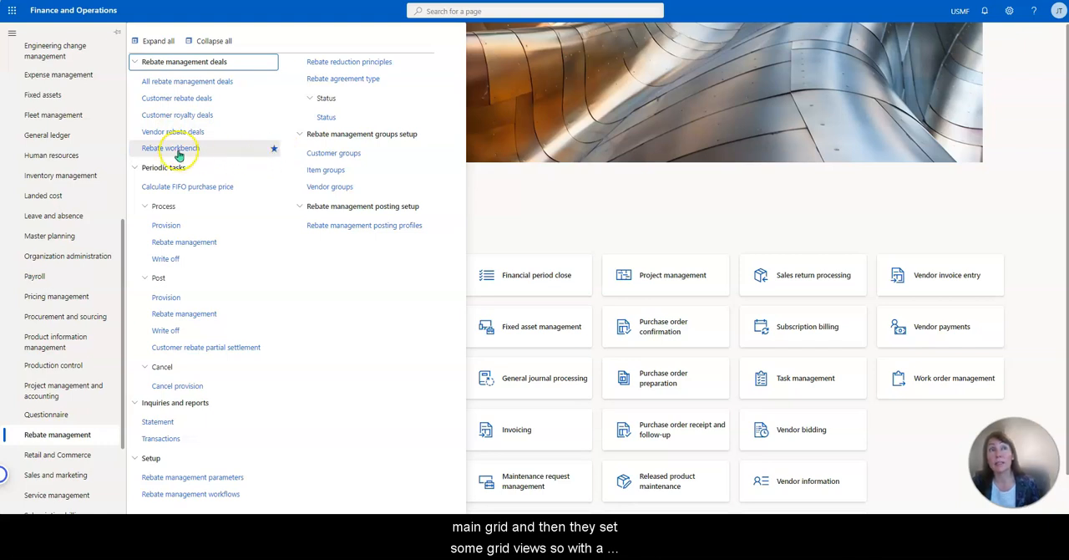
pyautogui.click(274, 83)
pyautogui.click(265, 88)
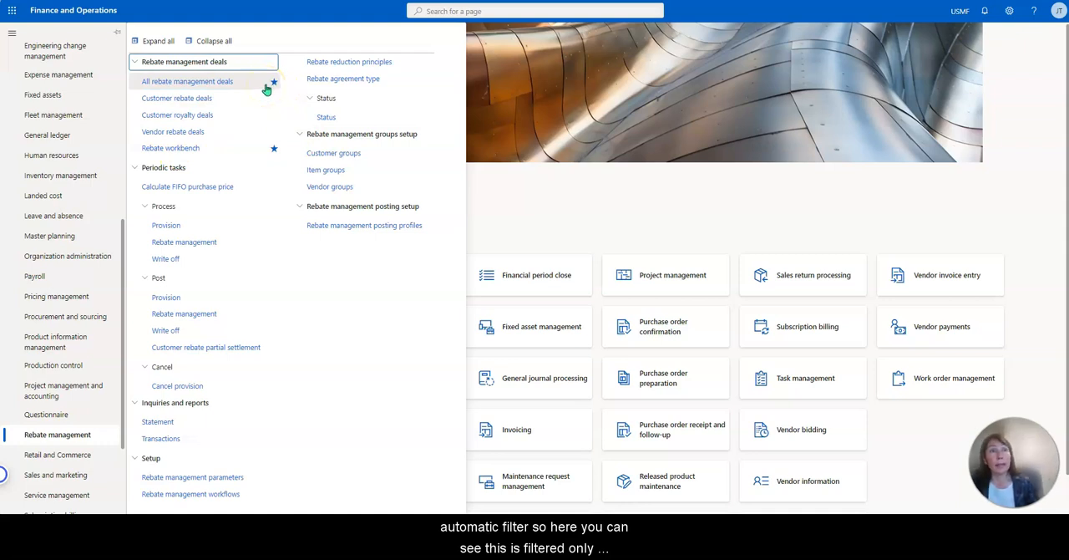
pyautogui.click(167, 176)
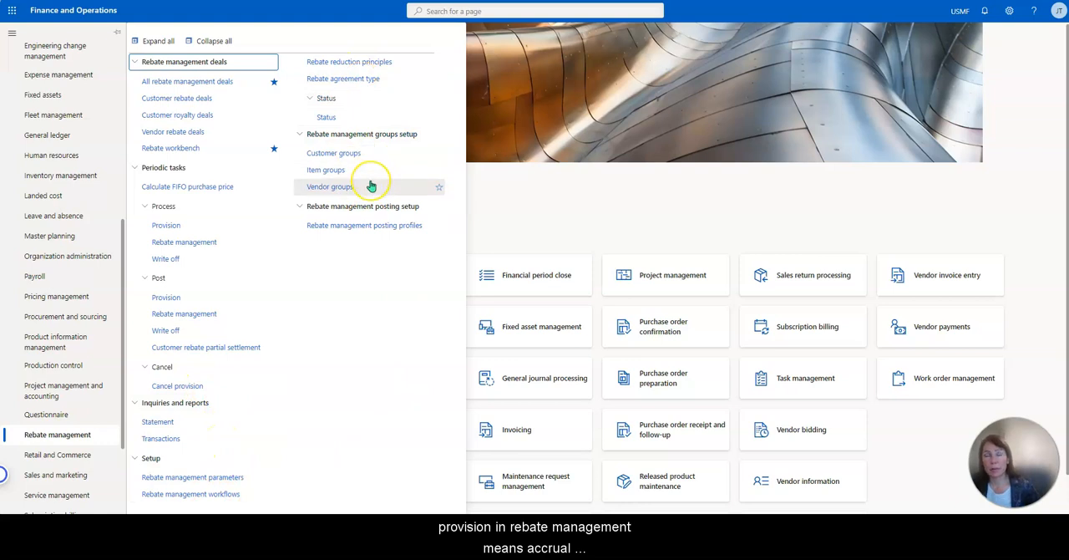
# Start a new deal in All rebate management deals and enter the description Amazon.
pyautogui.click(207, 83)
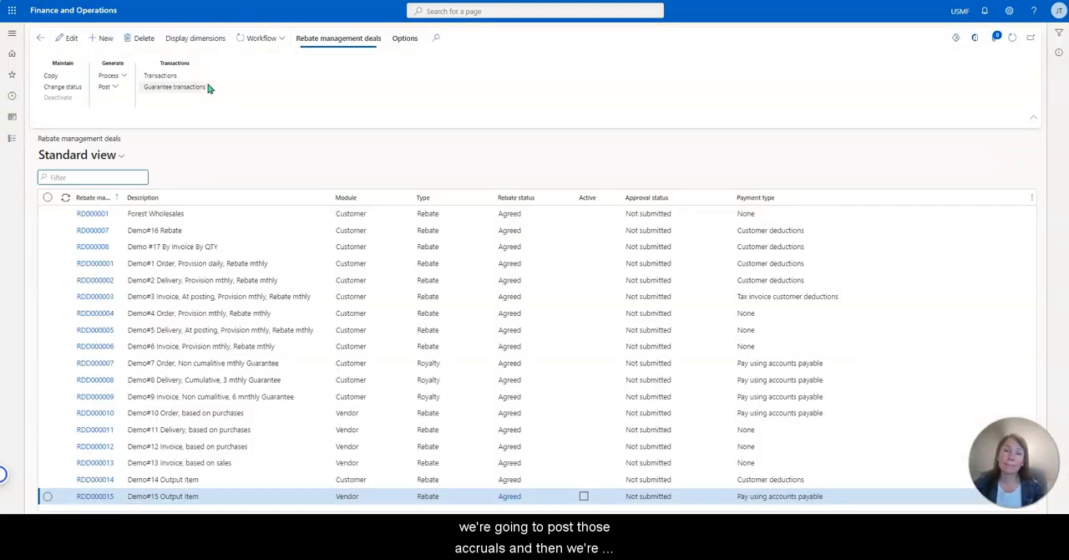
pyautogui.click(106, 42)
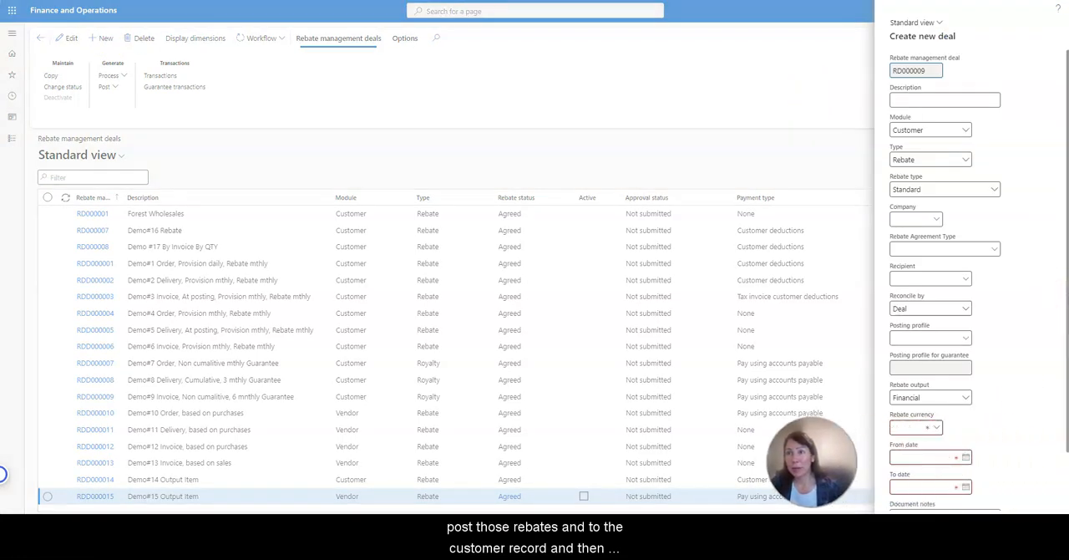
pyautogui.click(939, 103)
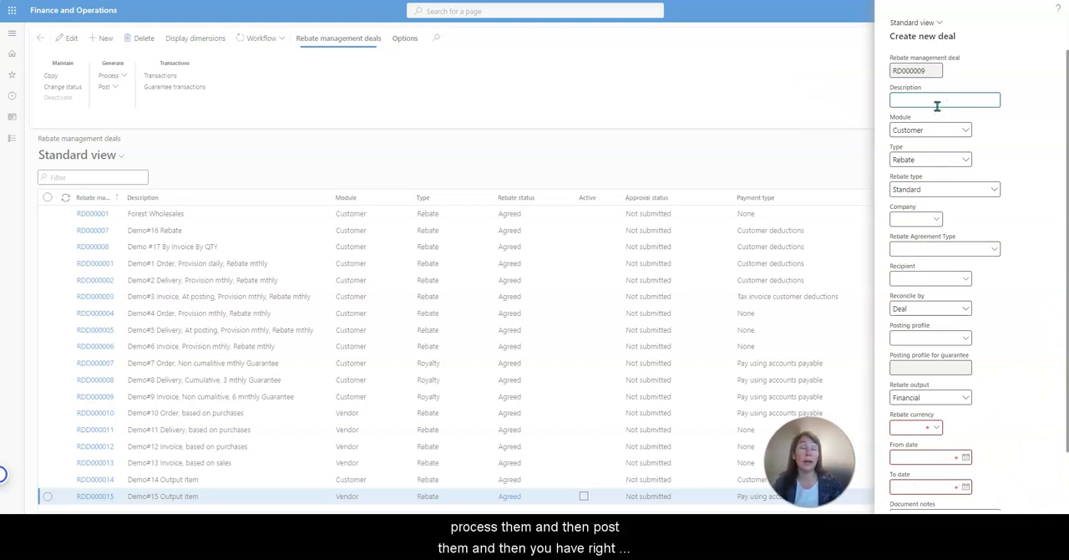
pyautogui.write('Amazon')
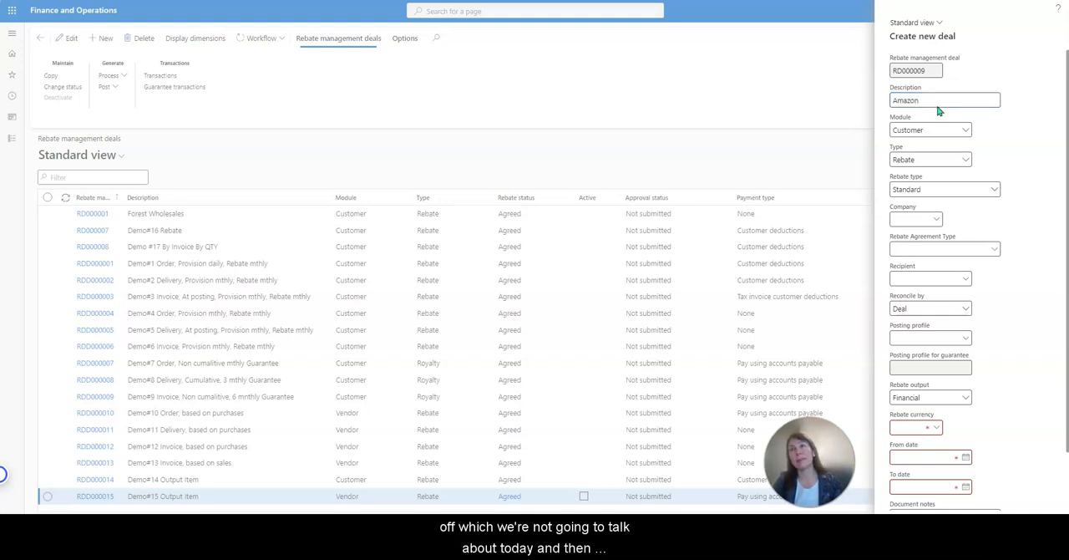
pyautogui.press('Tab')
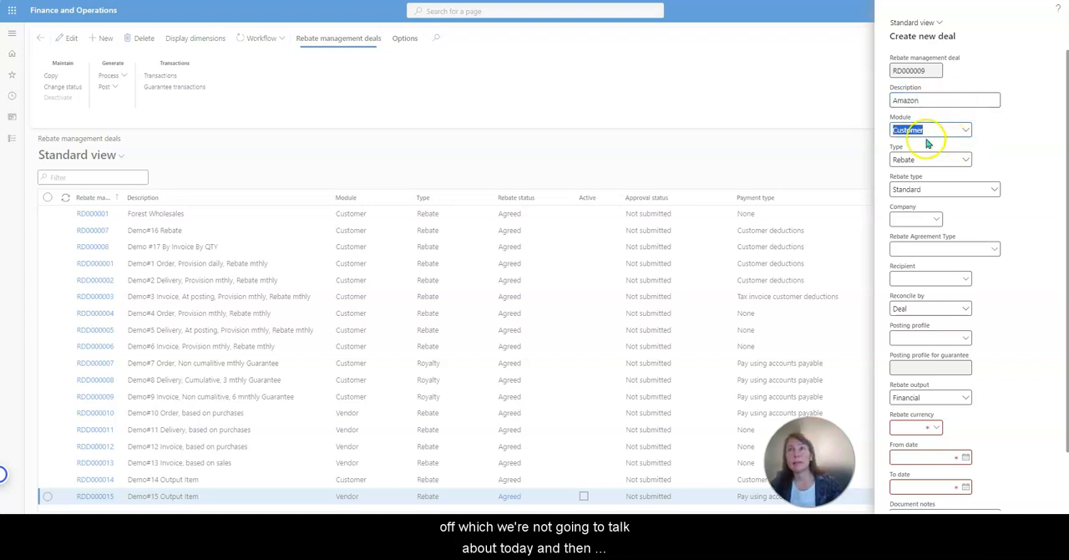
# Keep the new deal's type as Rebate and assign the deal to company USMF.
pyautogui.click(967, 161)
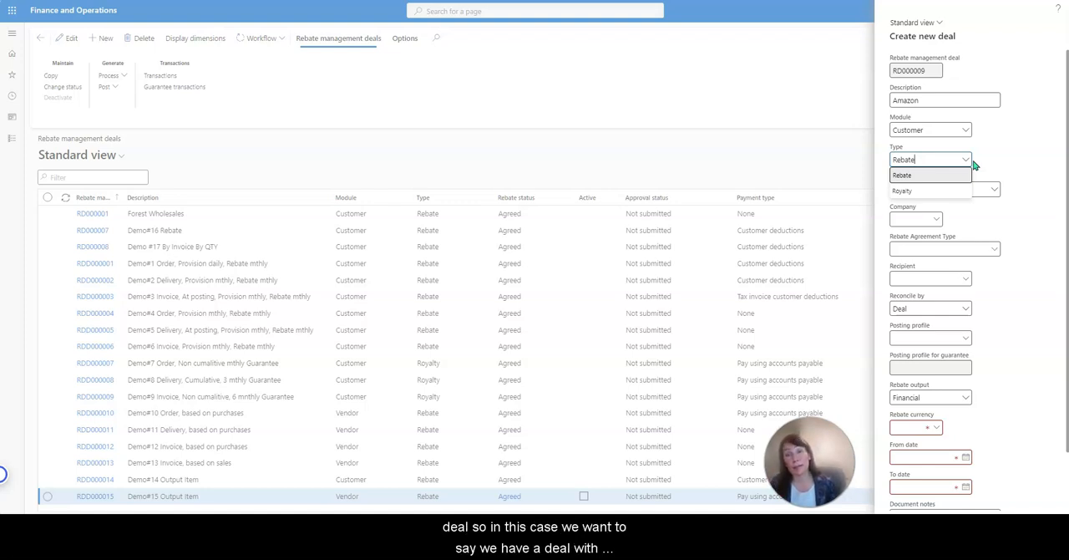
pyautogui.click(979, 163)
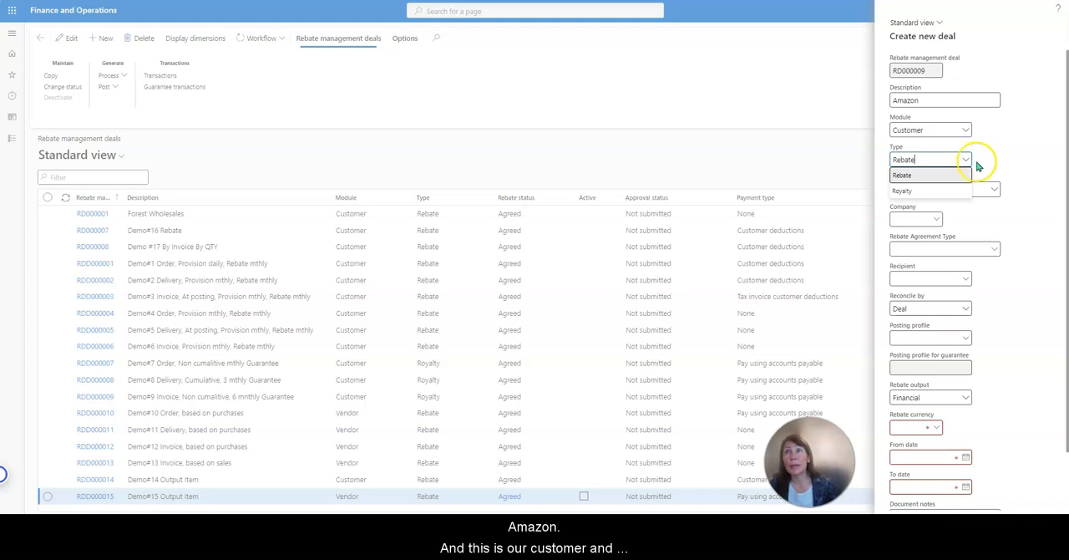
pyautogui.click(994, 192)
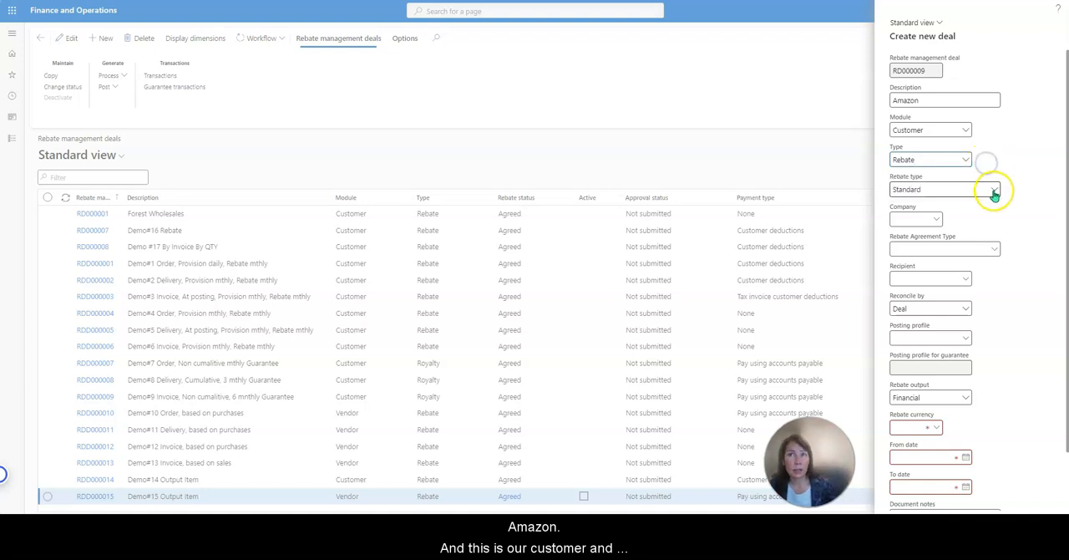
pyautogui.click(923, 219)
pyautogui.write('usmf')
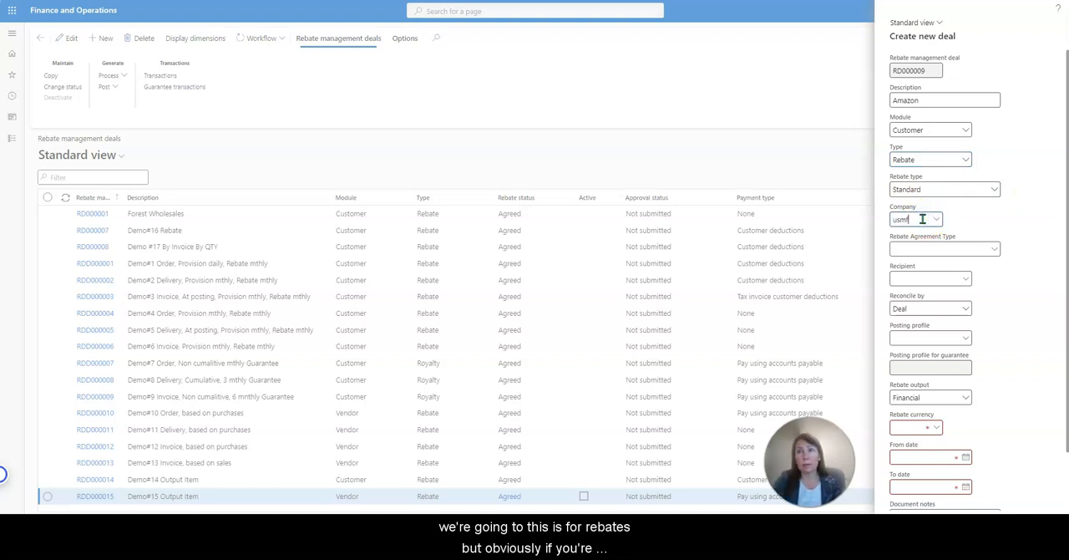
pyautogui.click(933, 220)
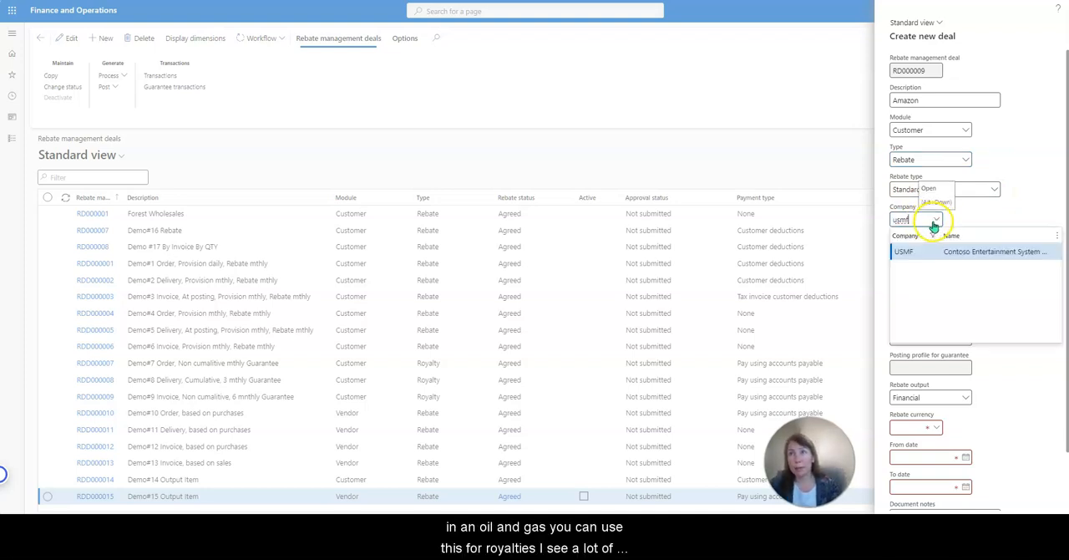
pyautogui.click(935, 257)
# Set the deal's rebate agreement type to Rebate.
pyautogui.click(996, 255)
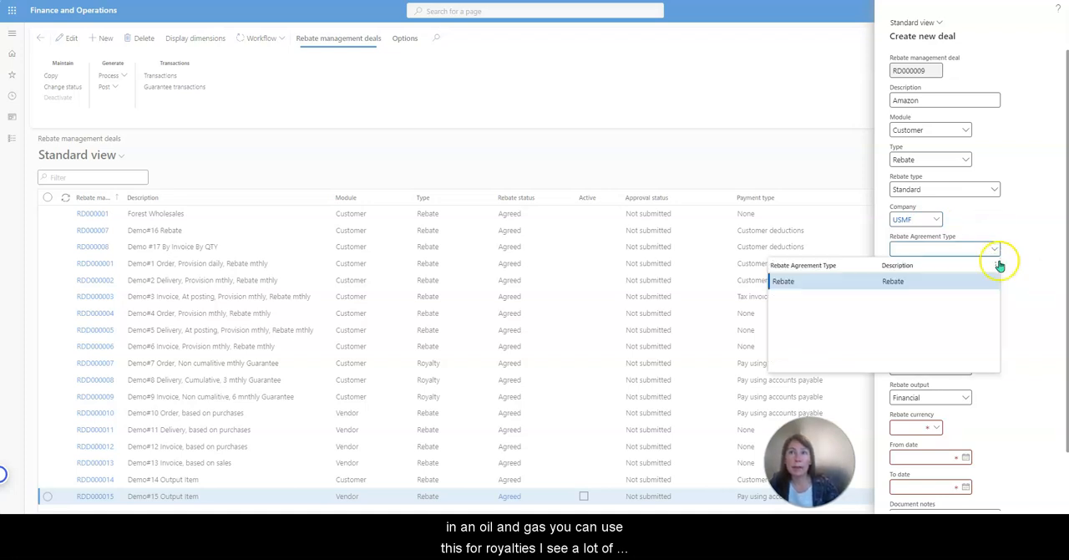
pyautogui.click(873, 282)
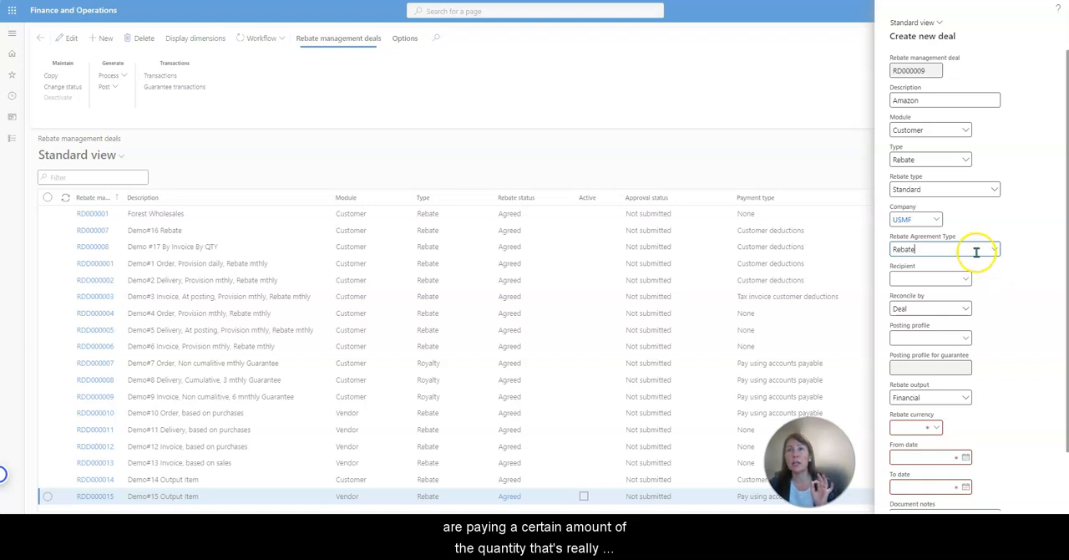
pyautogui.click(994, 250)
pyautogui.click(996, 255)
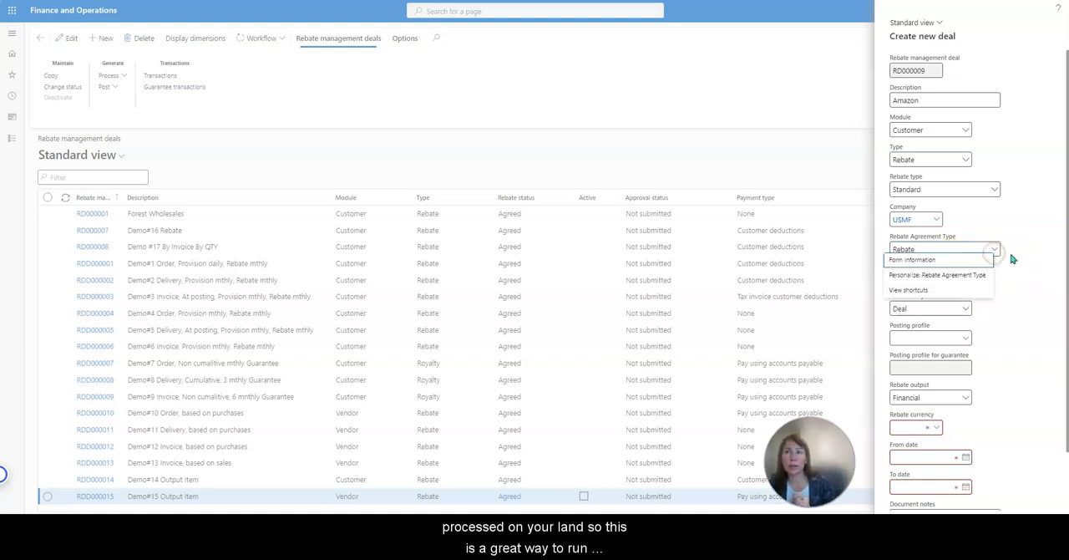
pyautogui.click(995, 253)
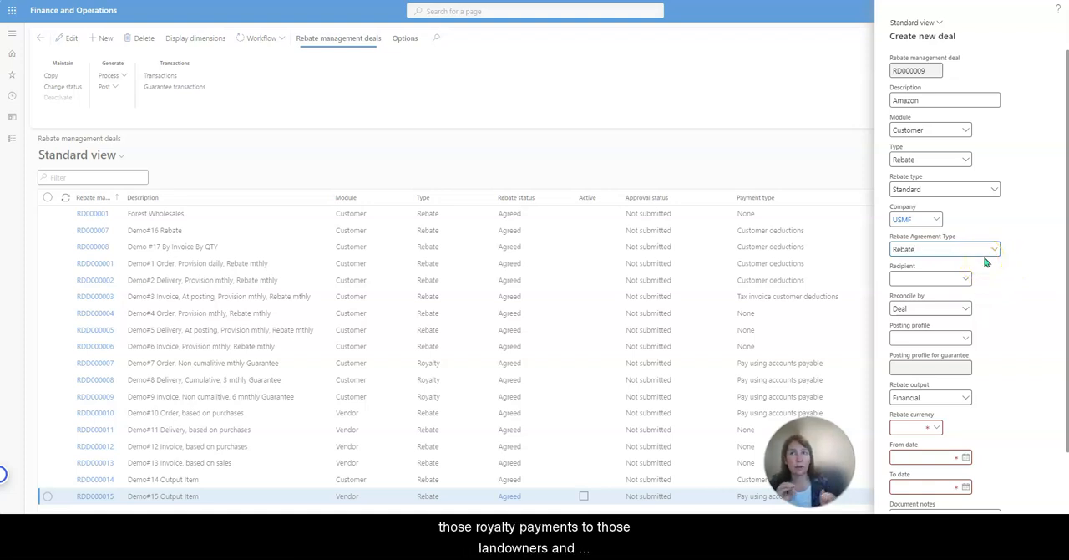
# Set the new deal to reconcile by Line.
pyautogui.scroll(-2, 1003, 275)
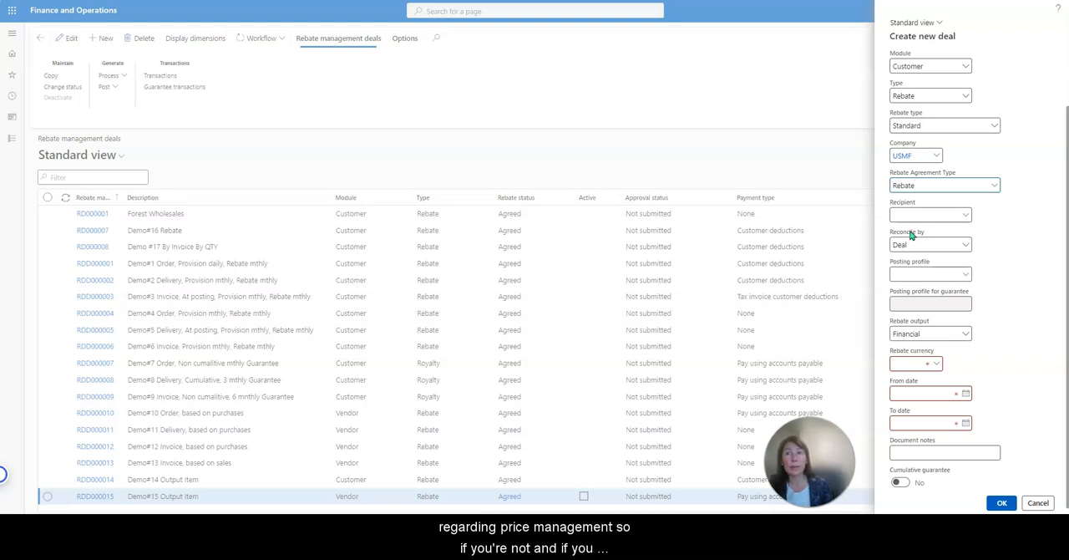
pyautogui.click(969, 245)
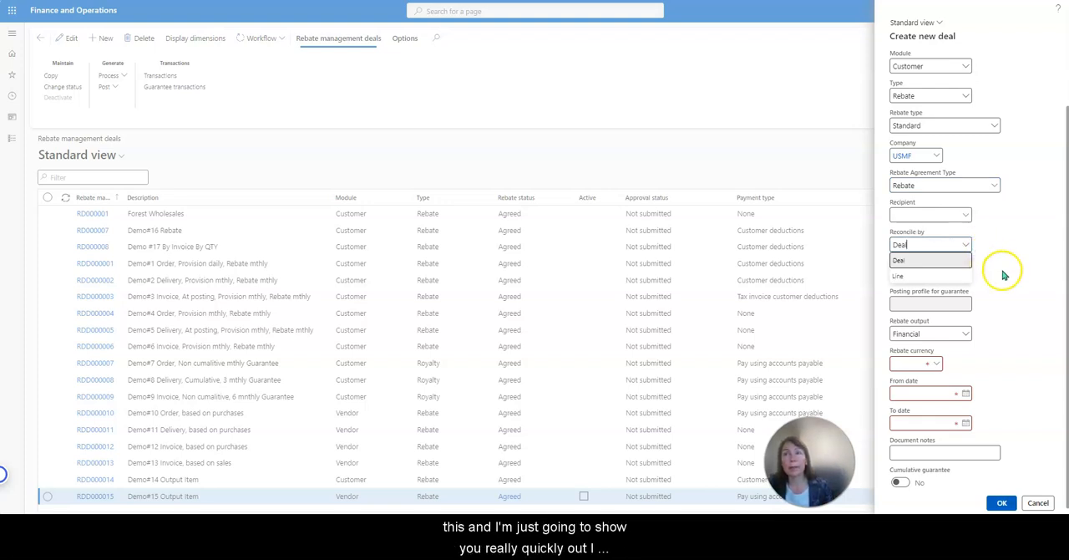
pyautogui.click(952, 260)
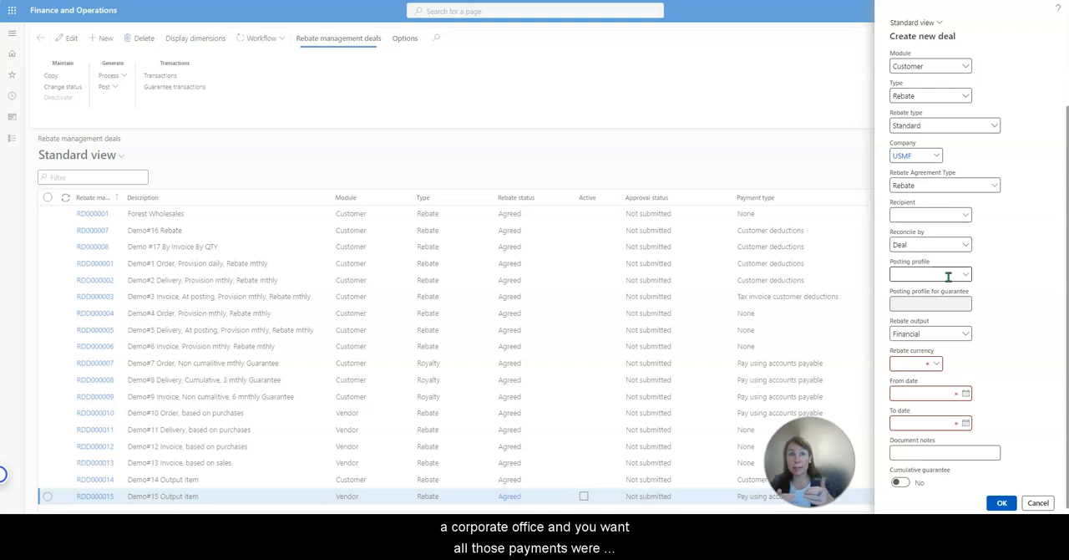
pyautogui.click(964, 244)
pyautogui.click(971, 271)
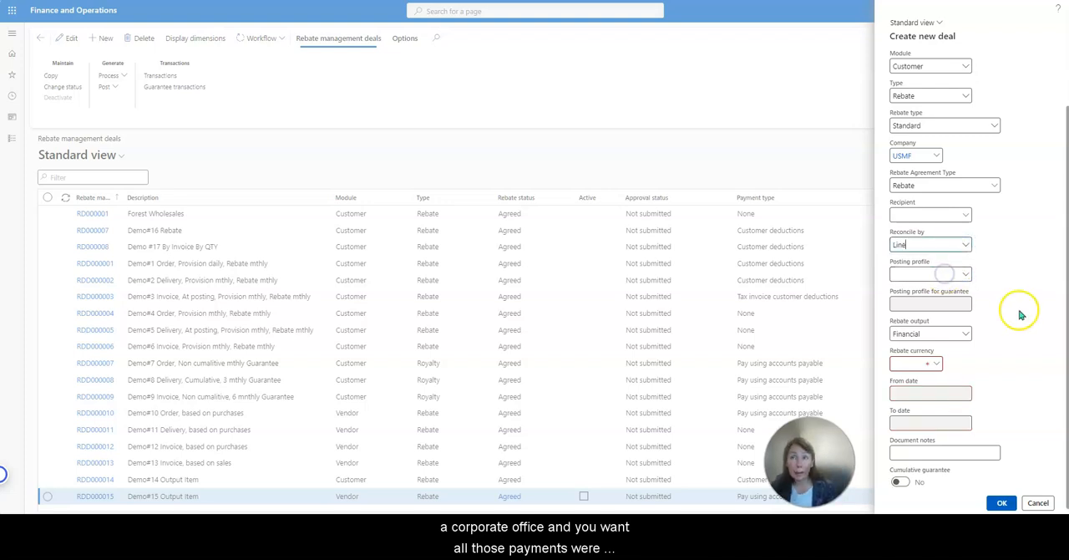
# Assign the customer deduction posting profile CUSDED and keep the rebate output as Financial.
pyautogui.click(967, 275)
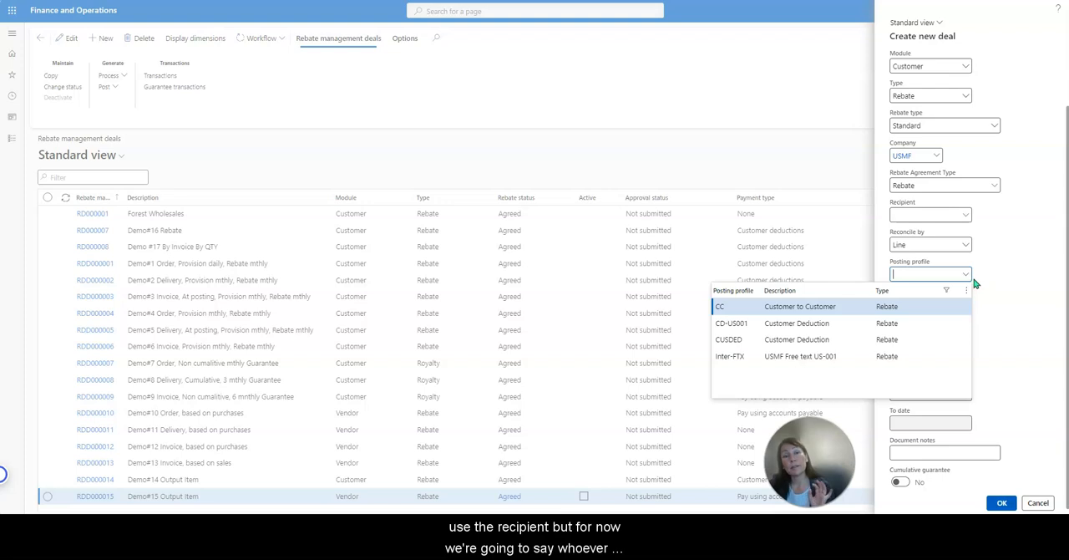
pyautogui.click(993, 273)
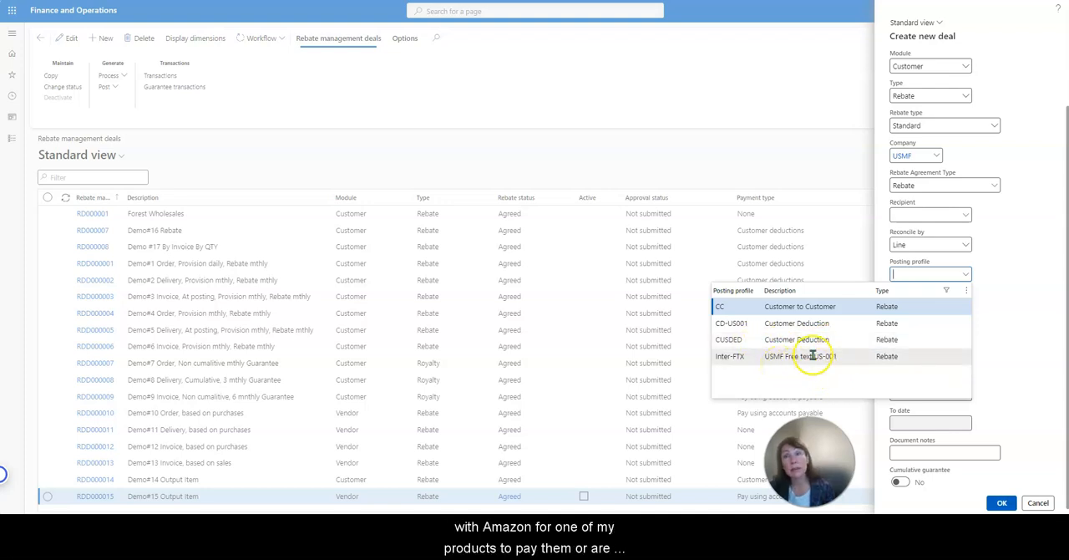
pyautogui.click(817, 341)
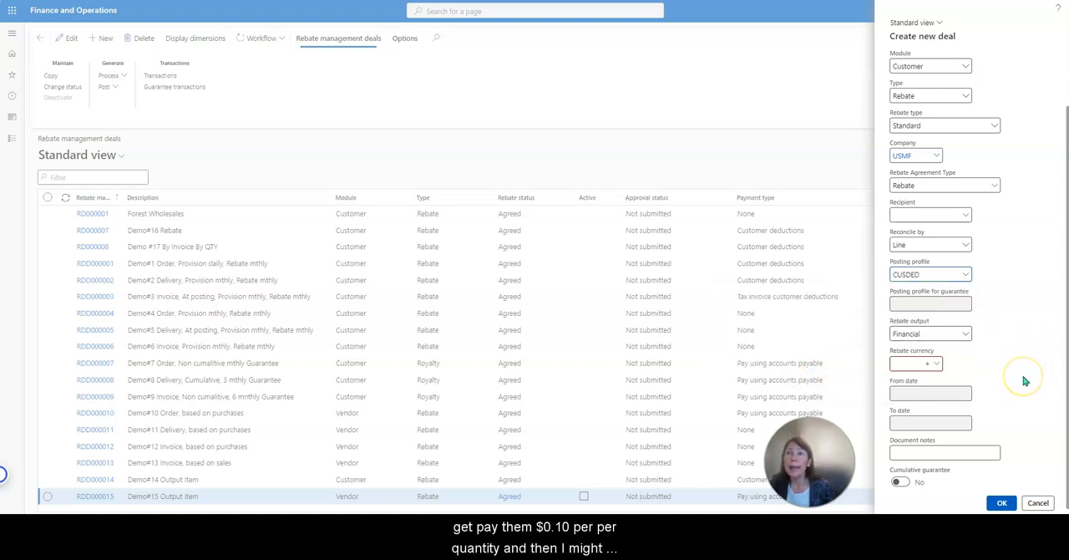
pyautogui.click(962, 335)
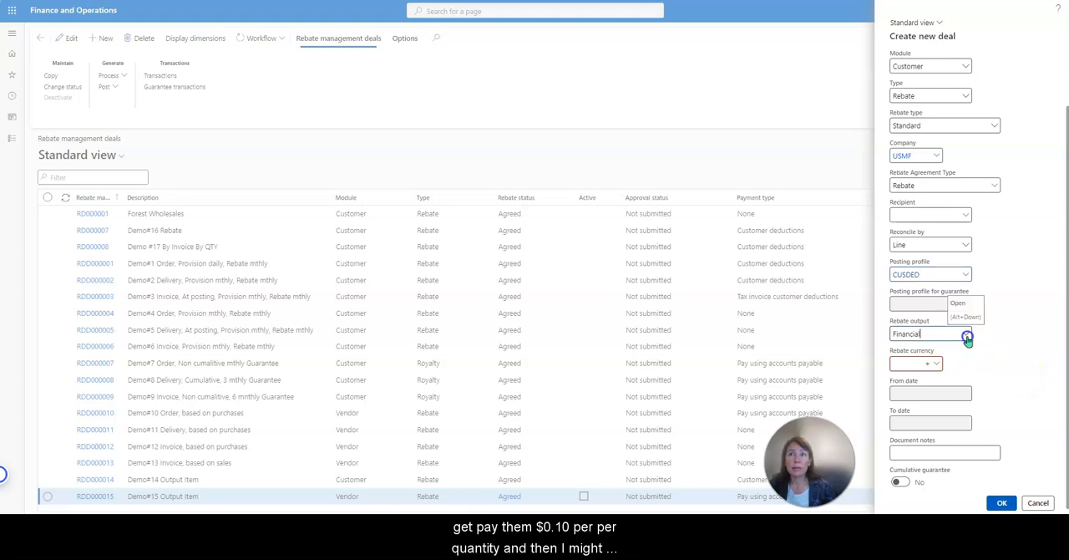
pyautogui.click(966, 336)
pyautogui.click(947, 352)
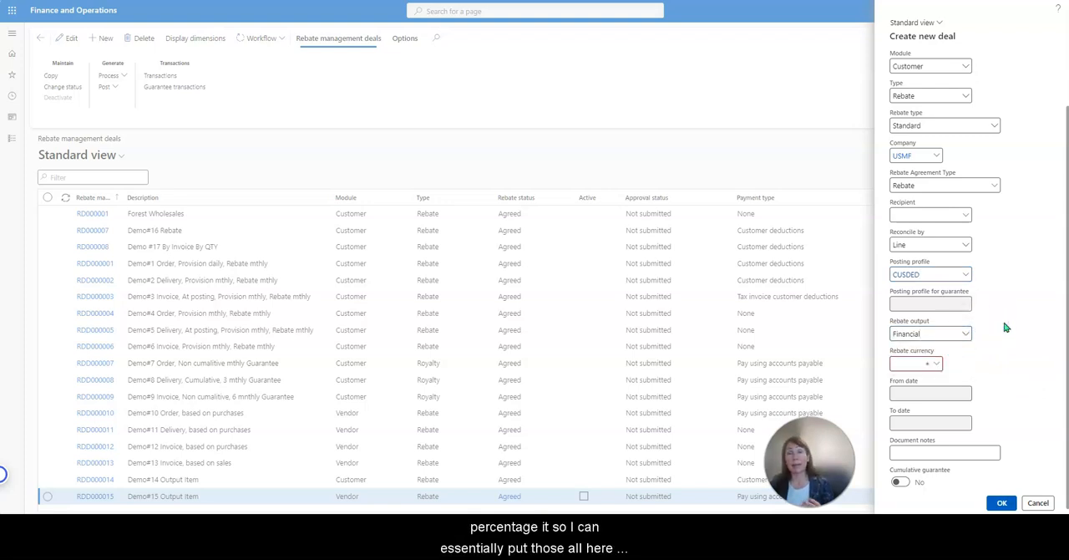
pyautogui.click(966, 336)
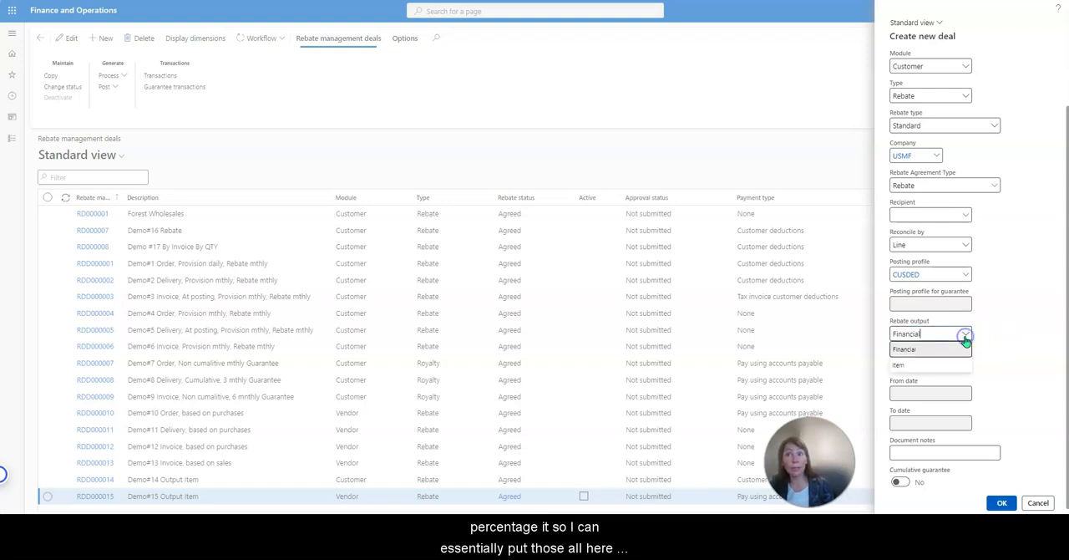
pyautogui.click(966, 341)
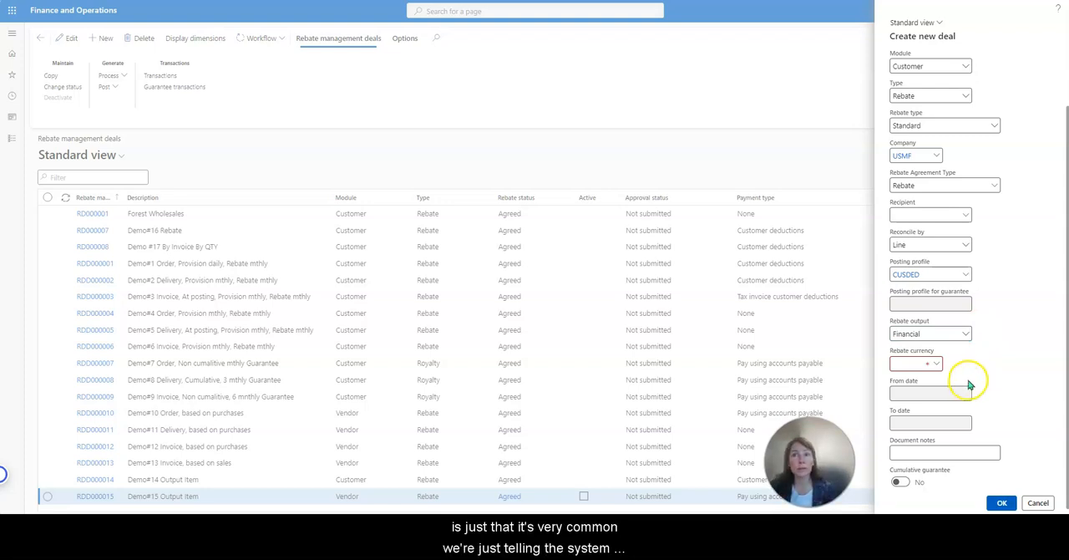
# Set the rebate currency to USD and create the Amazon deal.
pyautogui.click(893, 364)
pyautogui.write('usd')
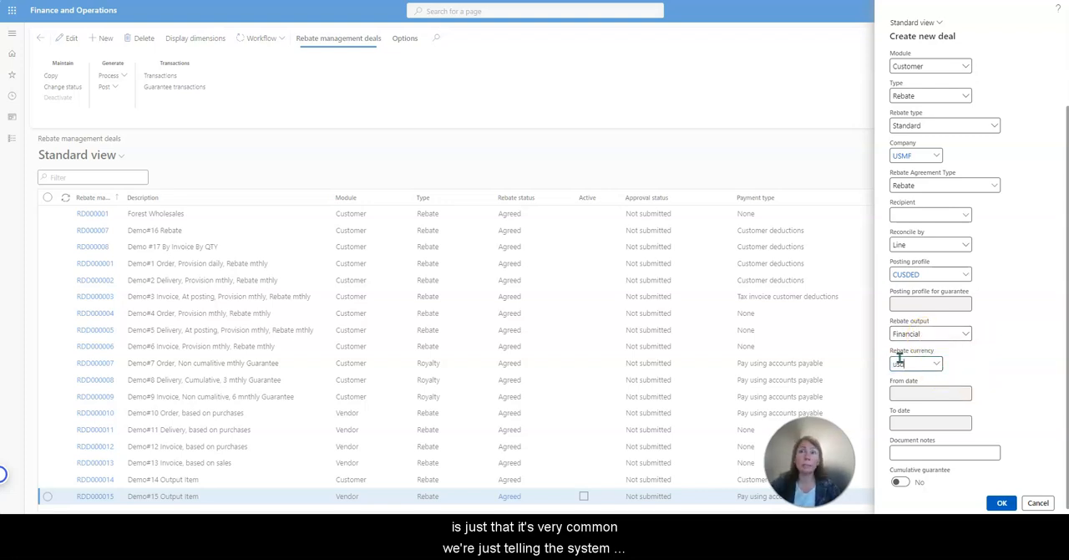
pyautogui.click(936, 395)
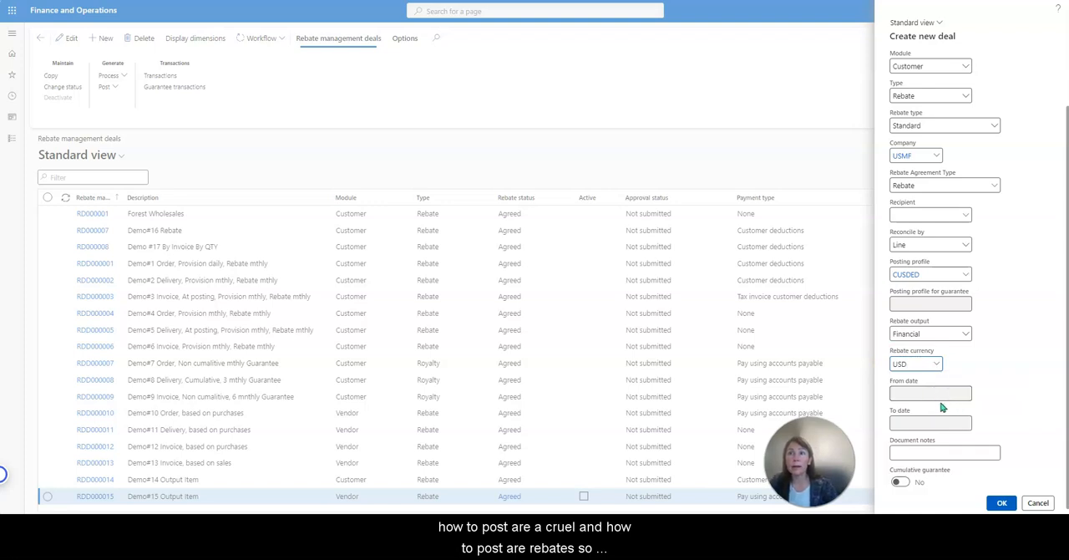
pyautogui.click(903, 245)
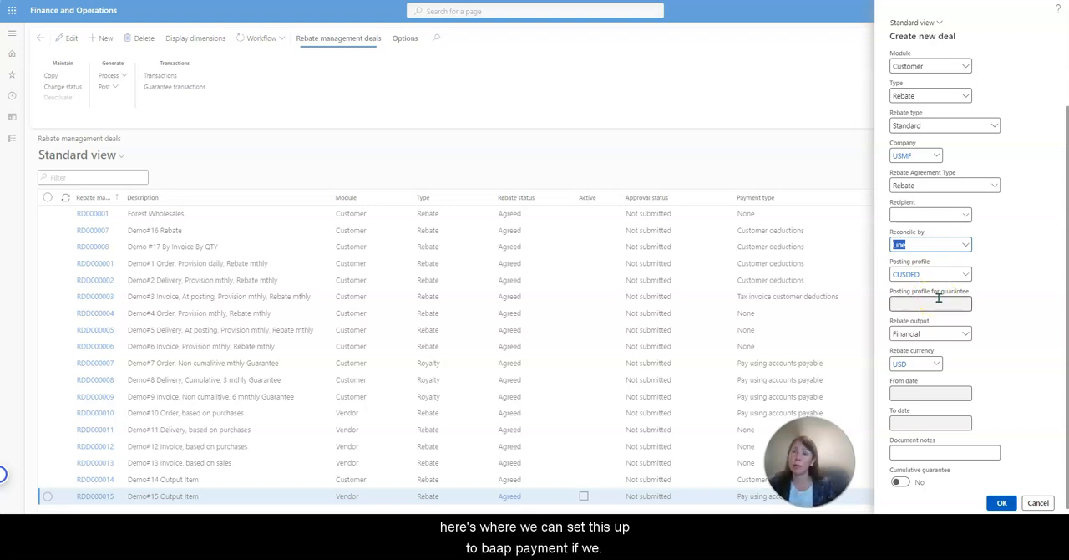
pyautogui.click(1006, 503)
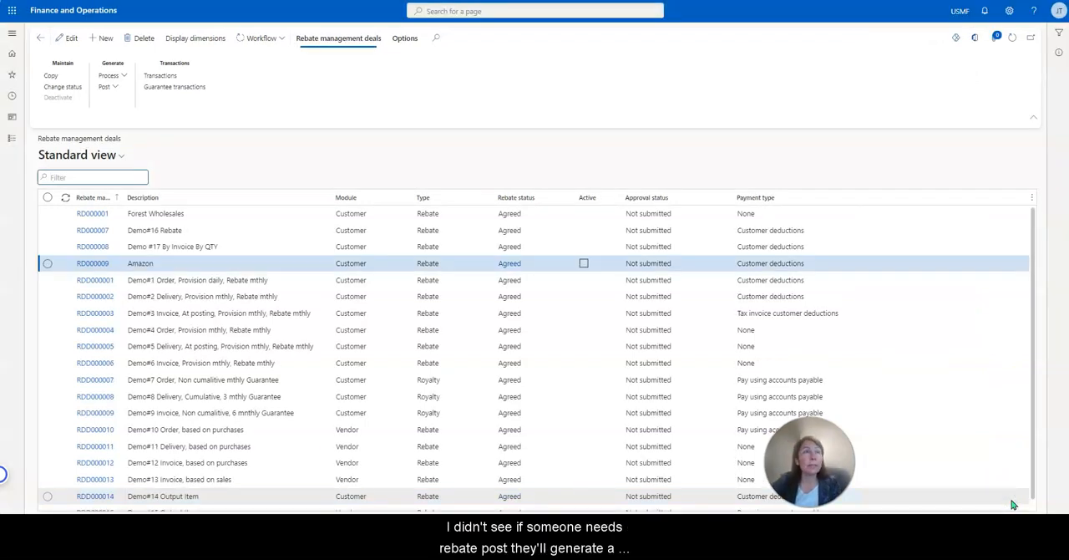
# Filter the deal list to the description Amazon and clear that filter again.
pyautogui.click(125, 264)
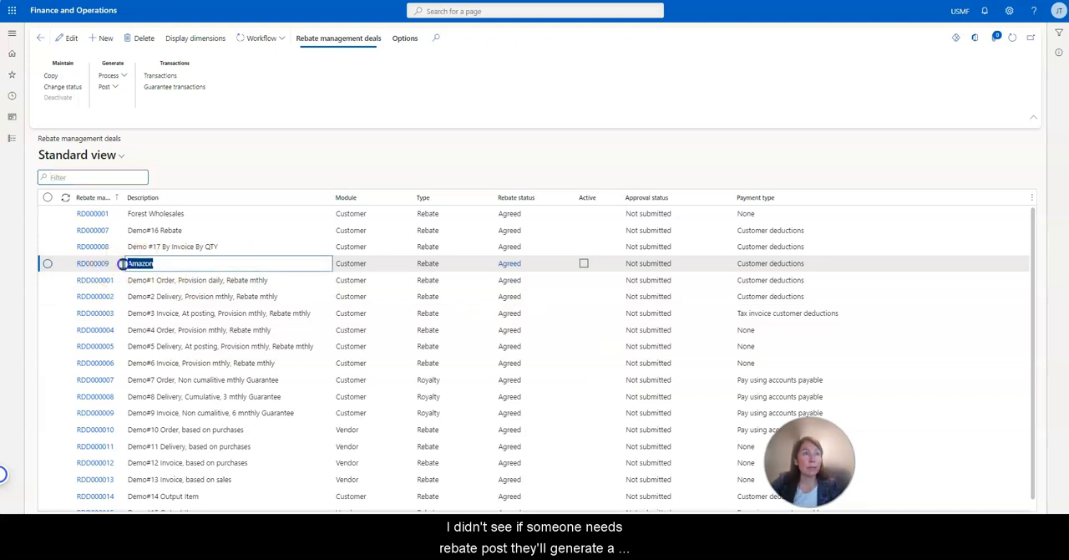
pyautogui.click(213, 194)
pyautogui.click(143, 303)
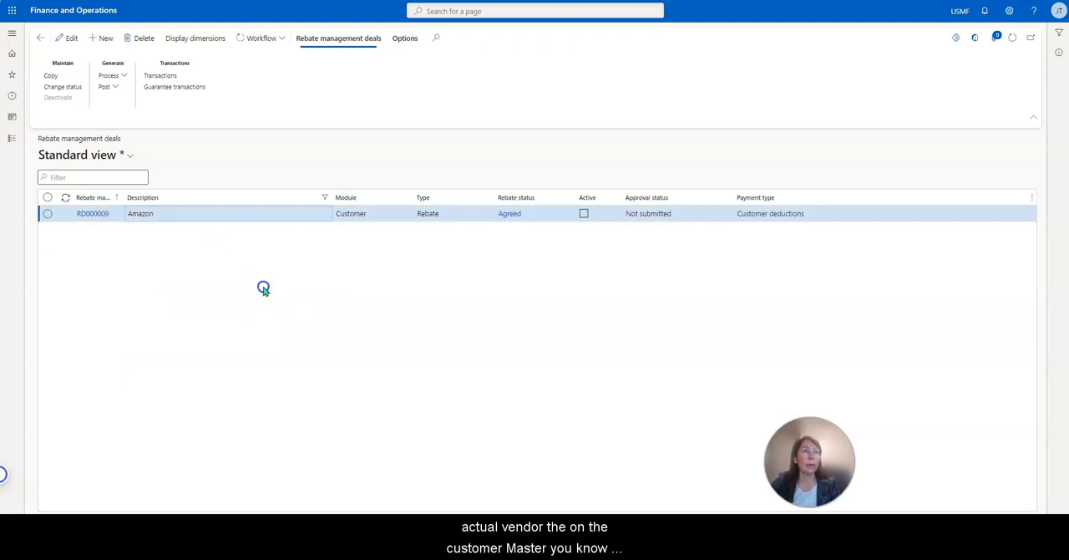
pyautogui.click(251, 201)
pyautogui.click(179, 304)
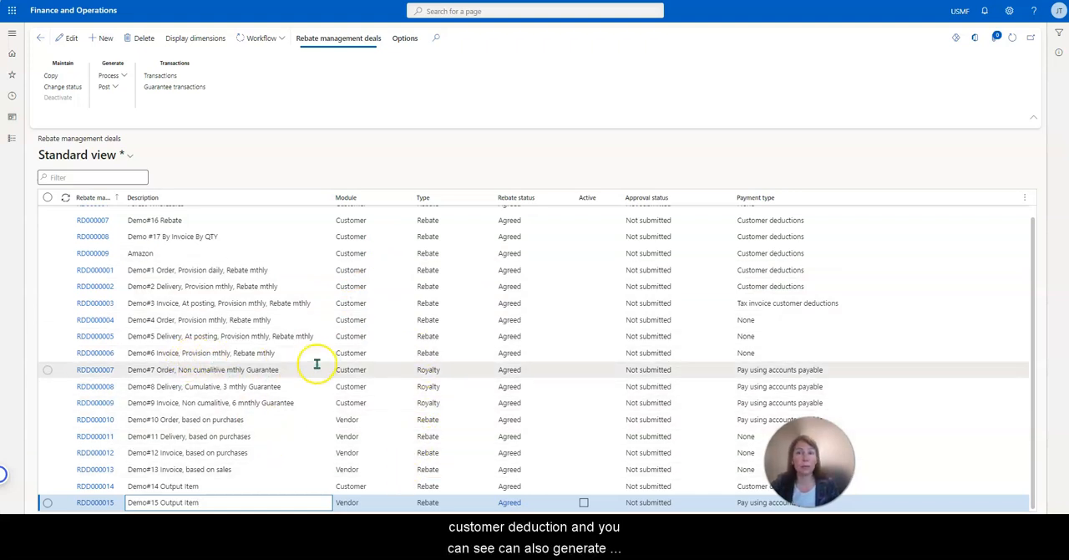
pyautogui.scroll(1, 301, 397)
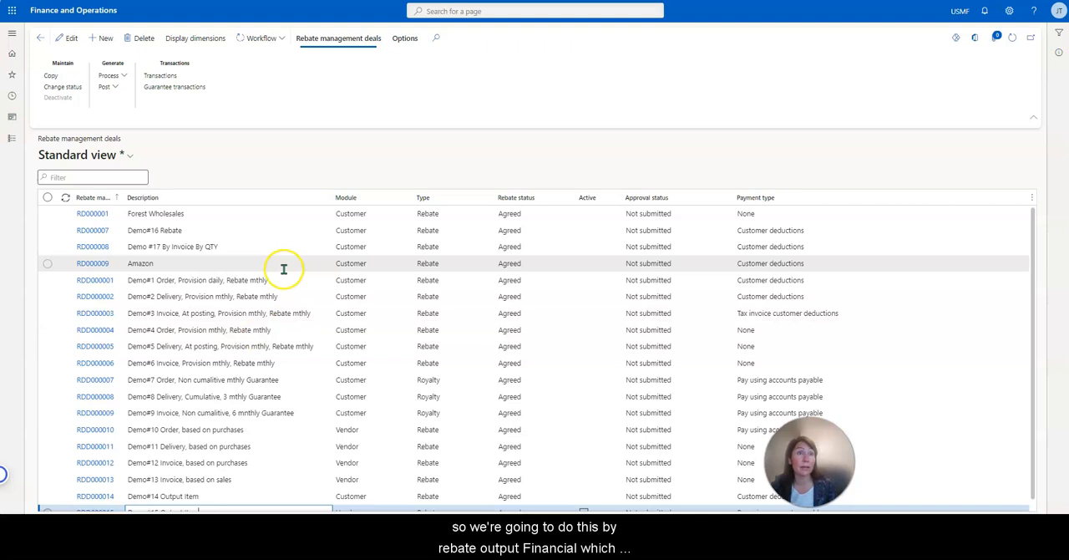
# Filter the rebate management deals by the description Amazon, reusing the text from the deal's row.
pyautogui.click(253, 265)
pyautogui.moveTo(192, 268); pyautogui.dragTo(119, 263)
pyautogui.hotkey('ctrl', 'c')
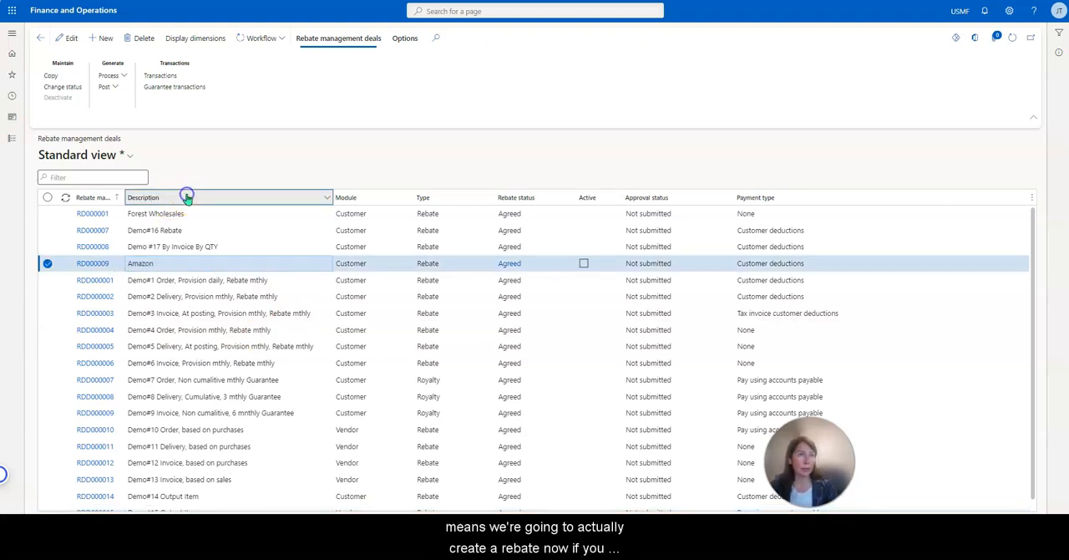
pyautogui.click(186, 198)
pyautogui.hotkey('ctrl', 'v')
pyautogui.click(146, 306)
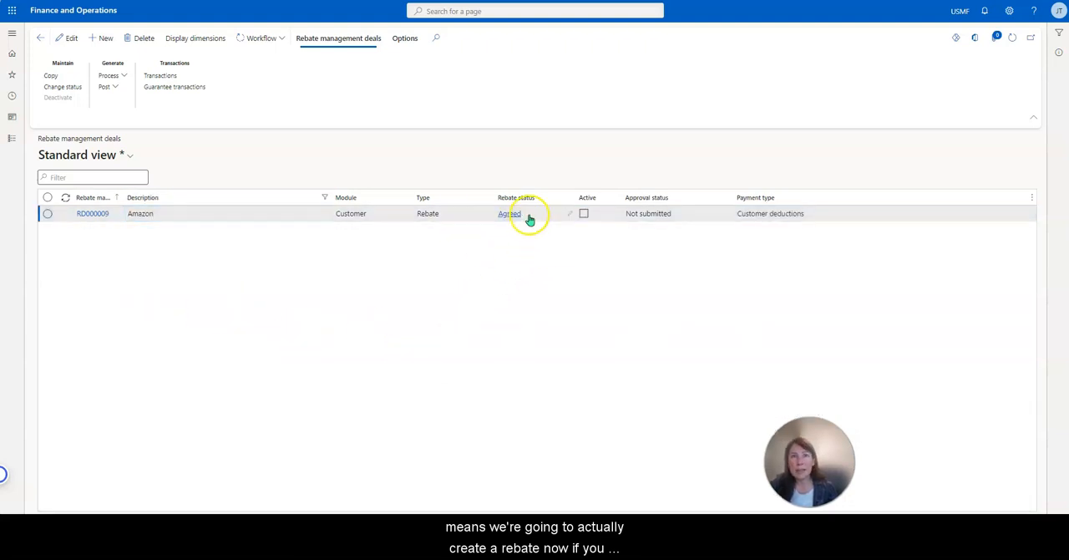
# Change the Amazon deal's rebate status to Inactive.
pyautogui.click(48, 215)
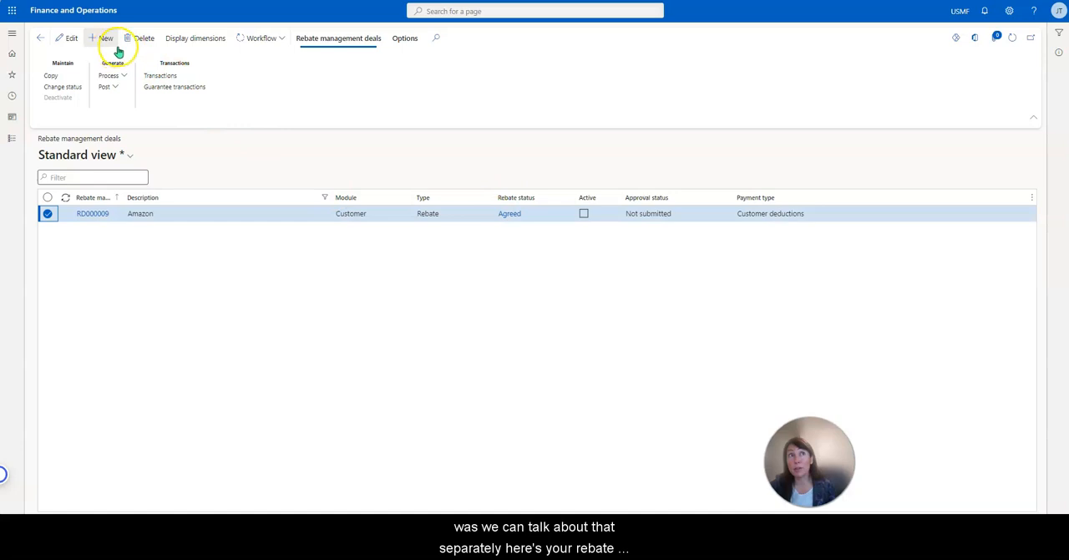
pyautogui.click(61, 87)
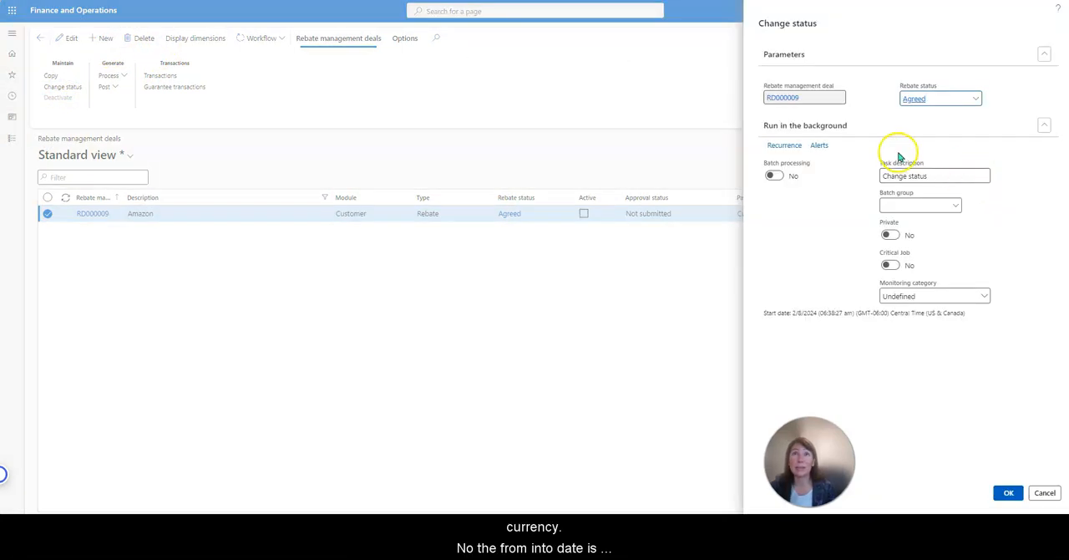
pyautogui.click(978, 101)
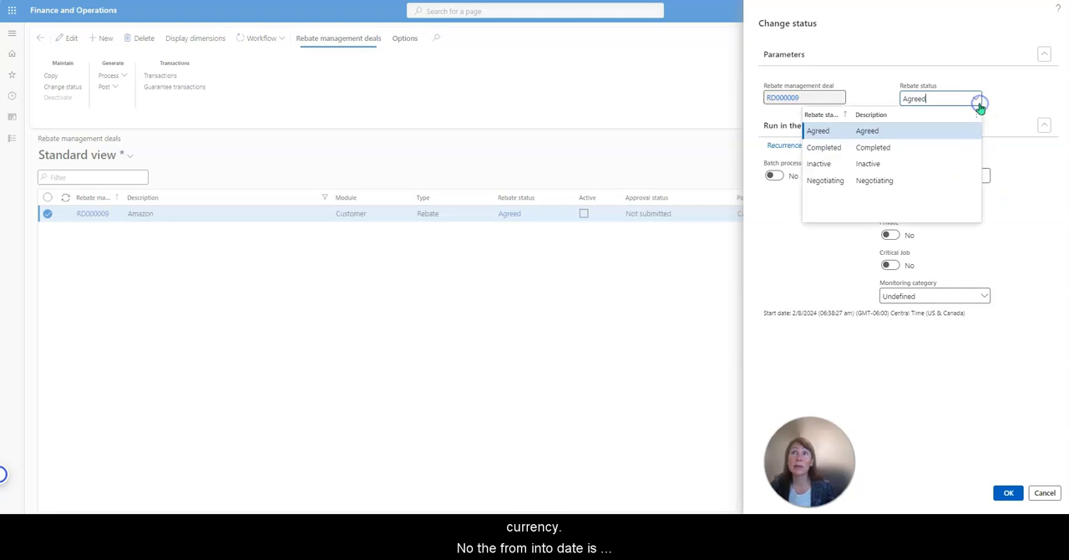
pyautogui.click(860, 163)
pyautogui.click(1009, 493)
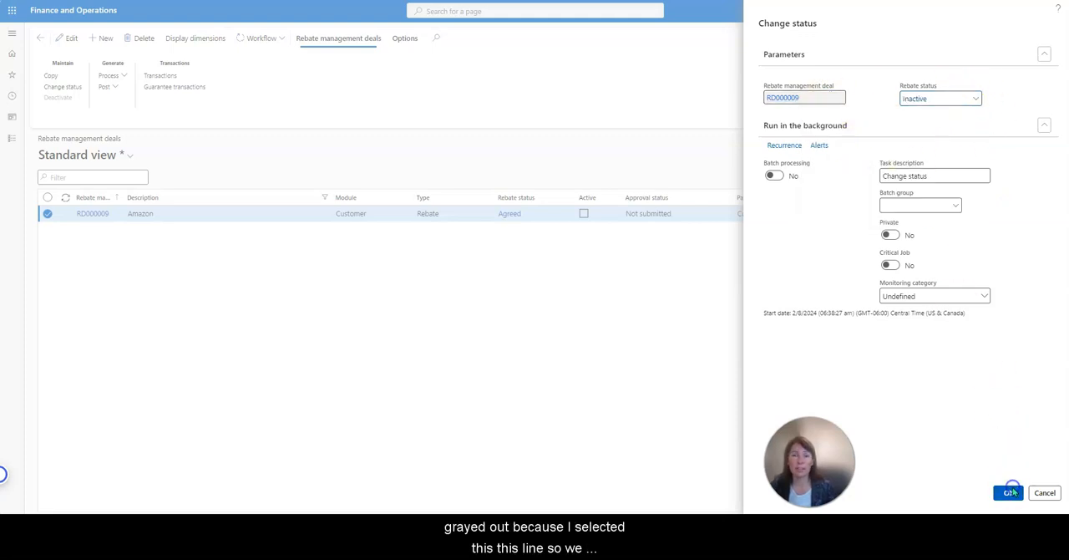
pyautogui.click(623, 305)
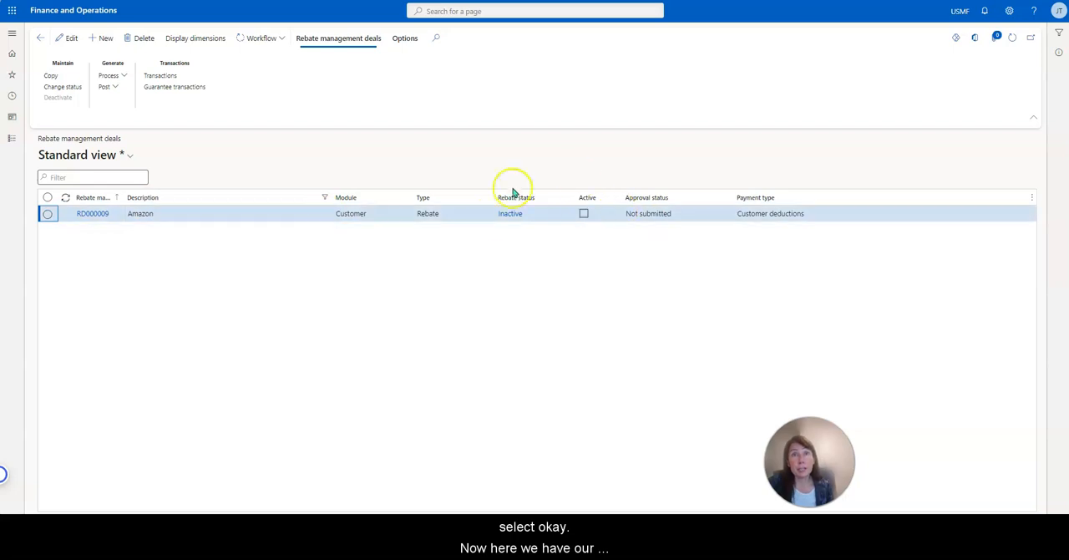
# Open the Amazon deal and add a rebate line using the Customer-Product price attribute group combination.
pyautogui.click(94, 213)
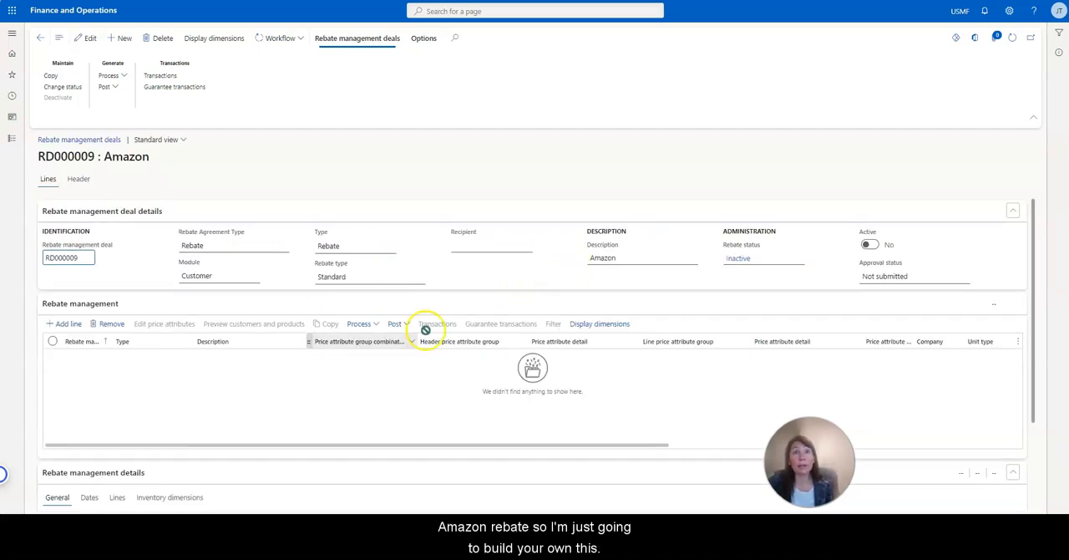
pyautogui.click(73, 324)
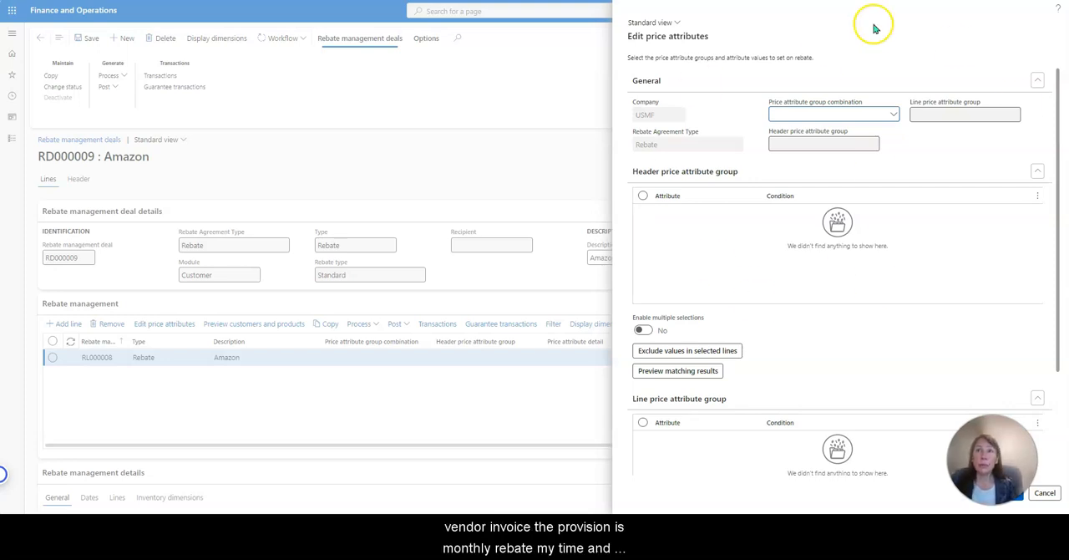
pyautogui.click(1045, 493)
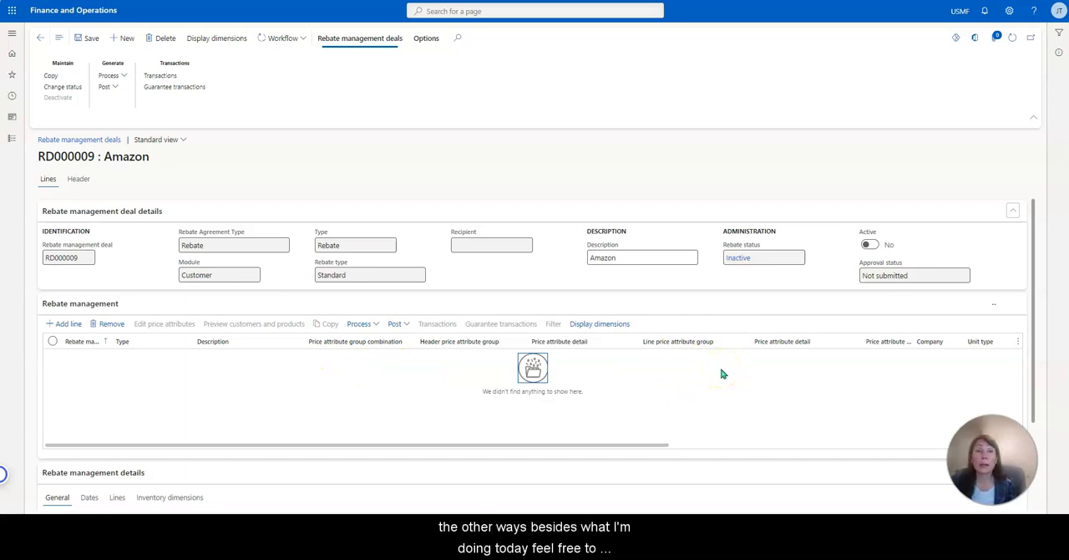
pyautogui.click(72, 326)
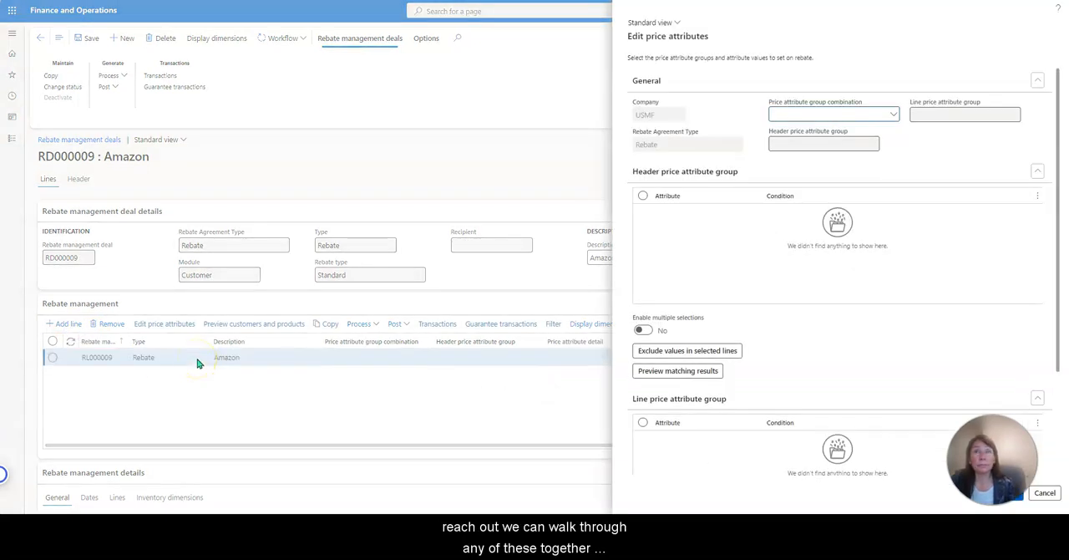
pyautogui.click(894, 115)
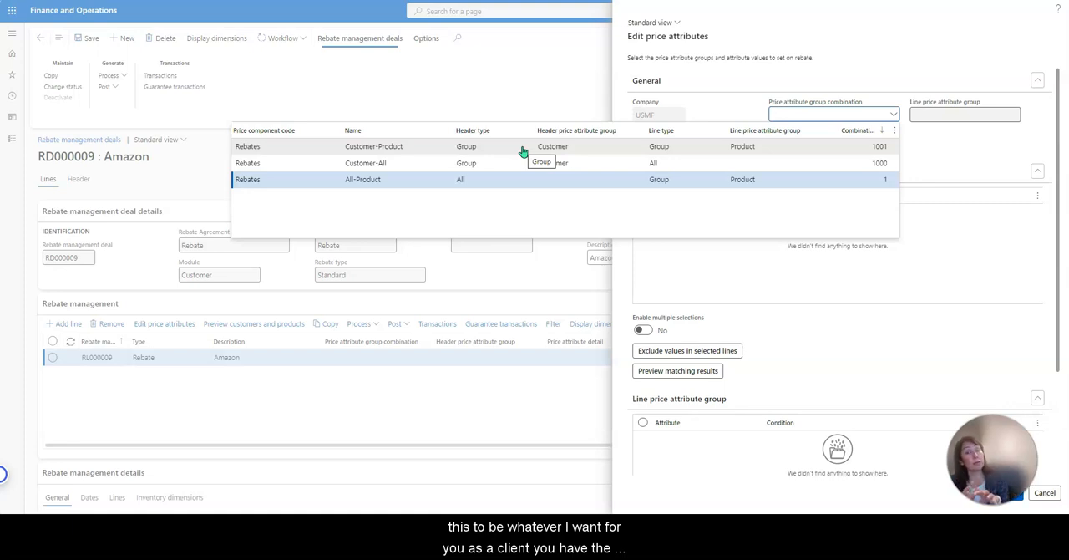
pyautogui.click(393, 147)
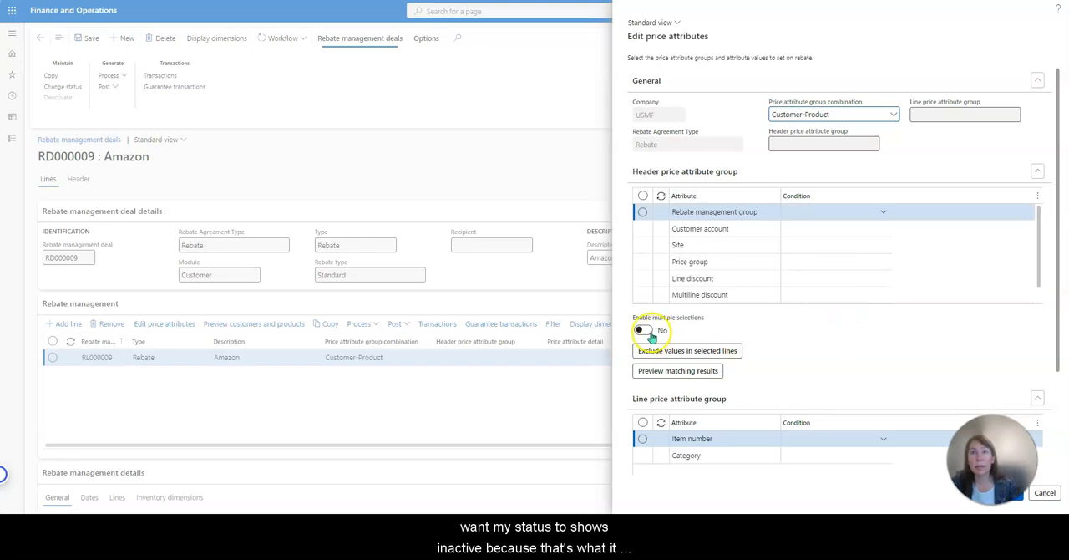
pyautogui.click(823, 242)
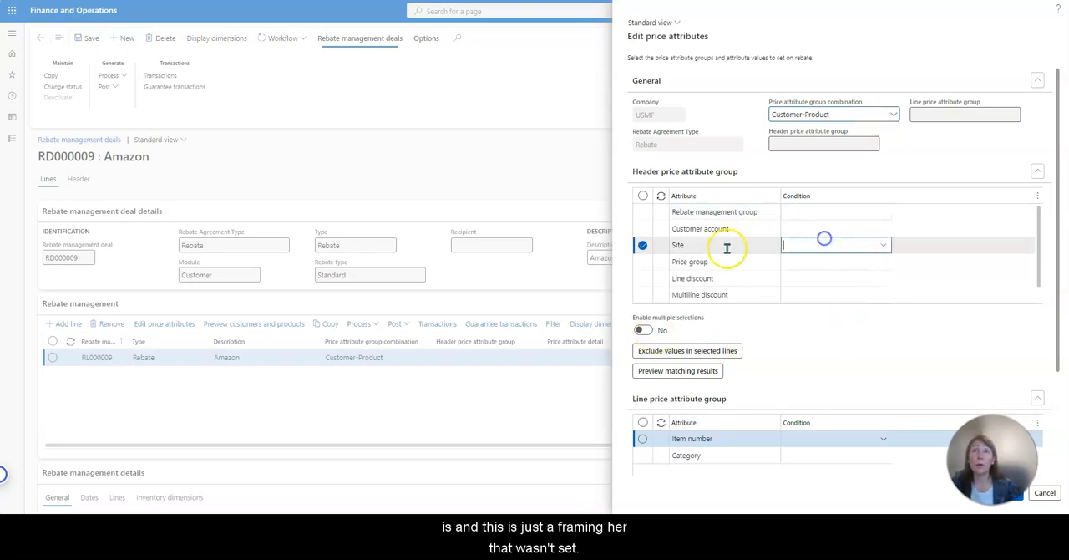
pyautogui.click(888, 246)
pyautogui.click(888, 247)
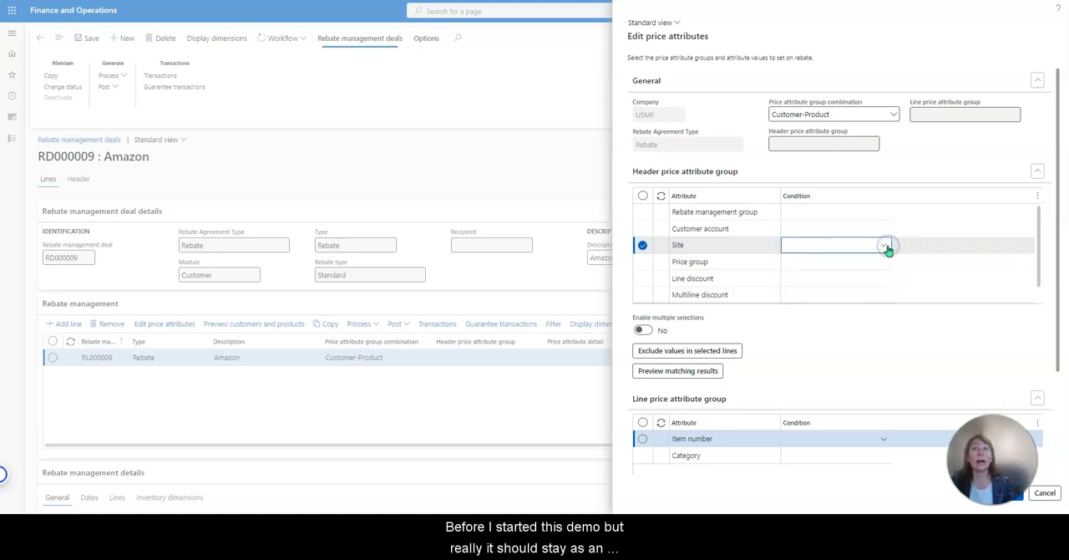
pyautogui.click(643, 245)
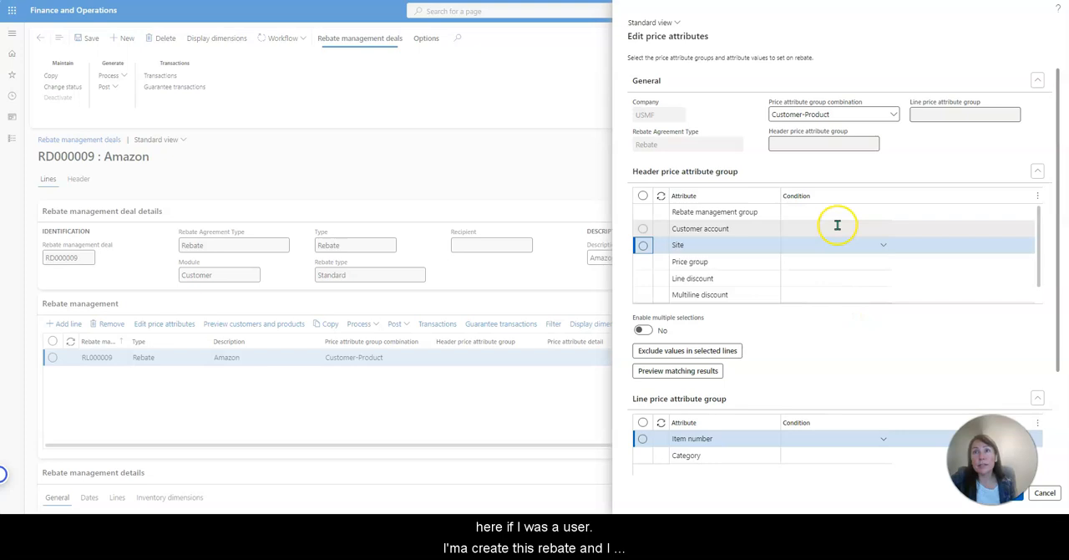
# Set the header's customer account condition to Forest Wholesales and Contoso Retail Los Angeles, with multiple selections enabled.
pyautogui.click(772, 228)
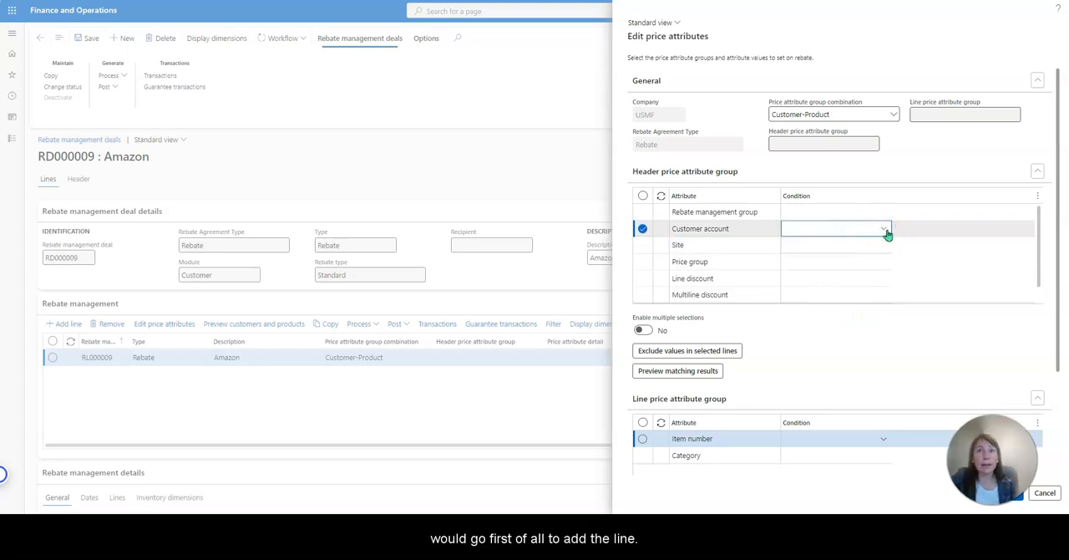
pyautogui.click(885, 230)
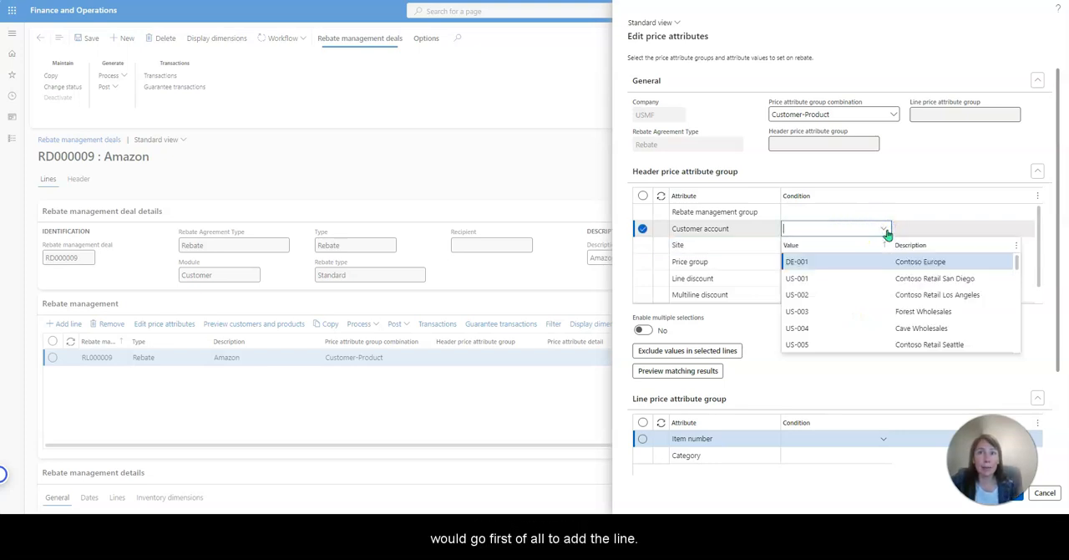
pyautogui.click(944, 314)
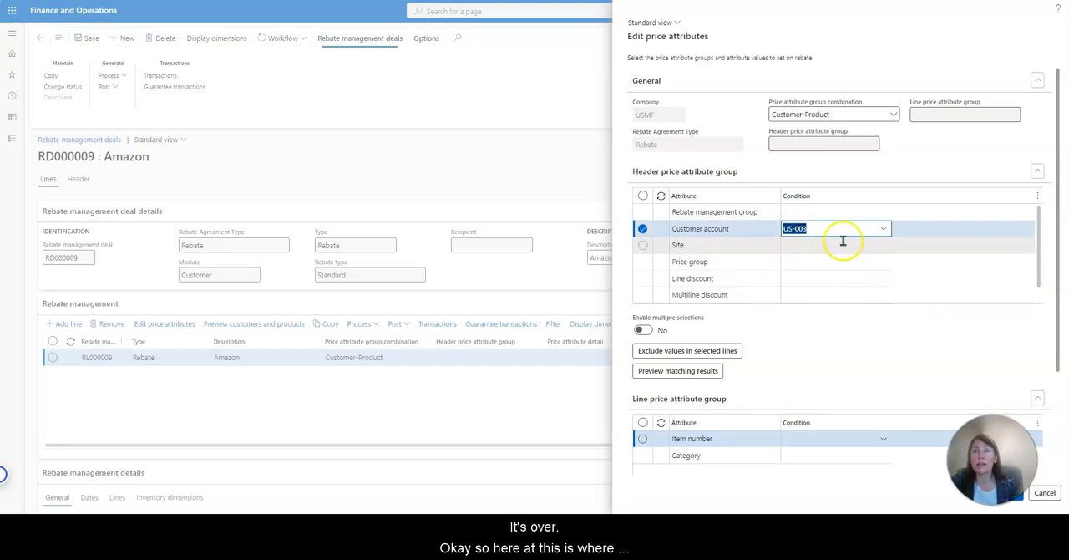
pyautogui.click(643, 330)
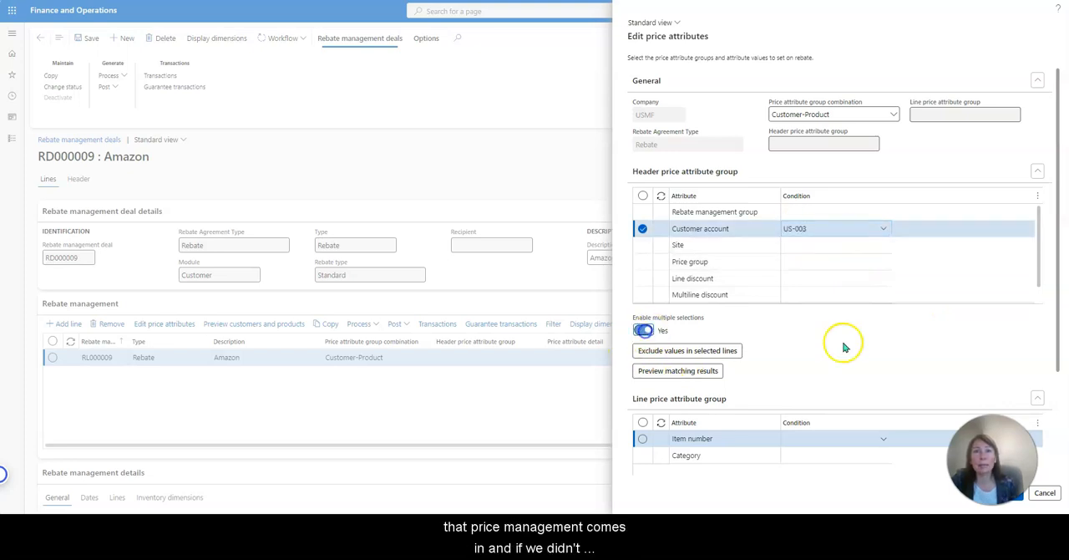
pyautogui.click(885, 231)
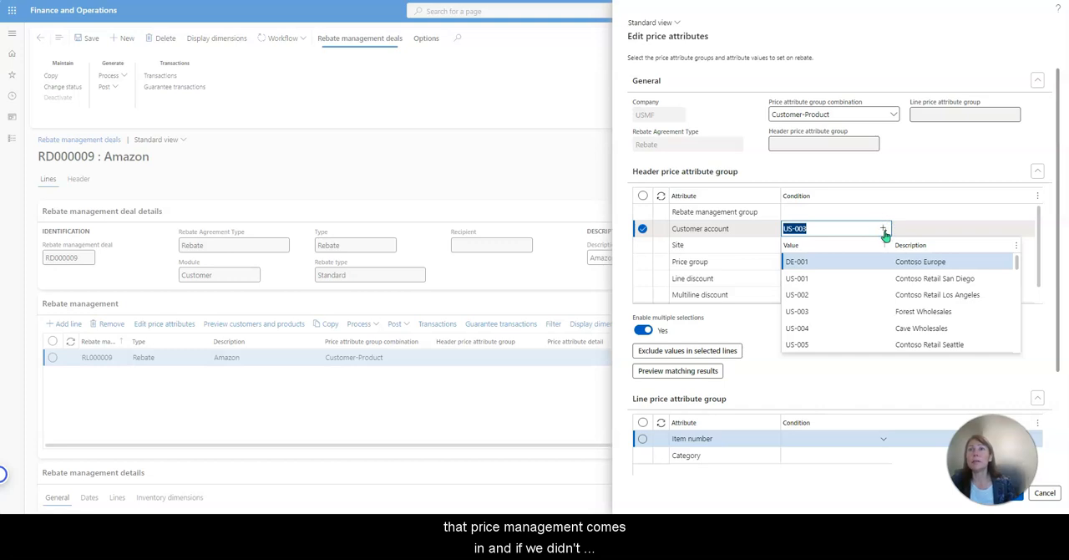
pyautogui.click(935, 295)
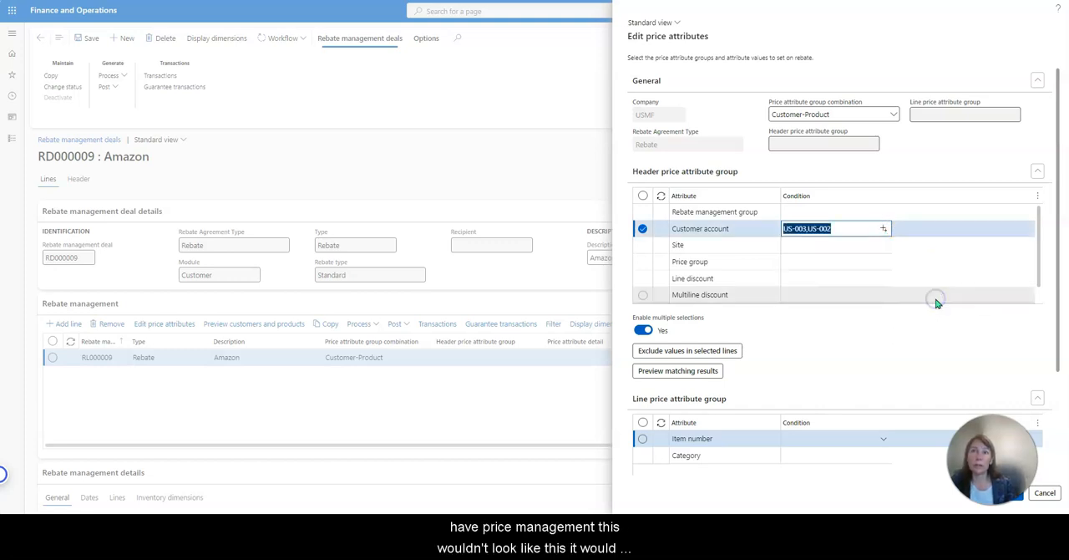
pyautogui.click(855, 337)
# Preview the customers that match the header price attribute conditions.
pyautogui.click(676, 376)
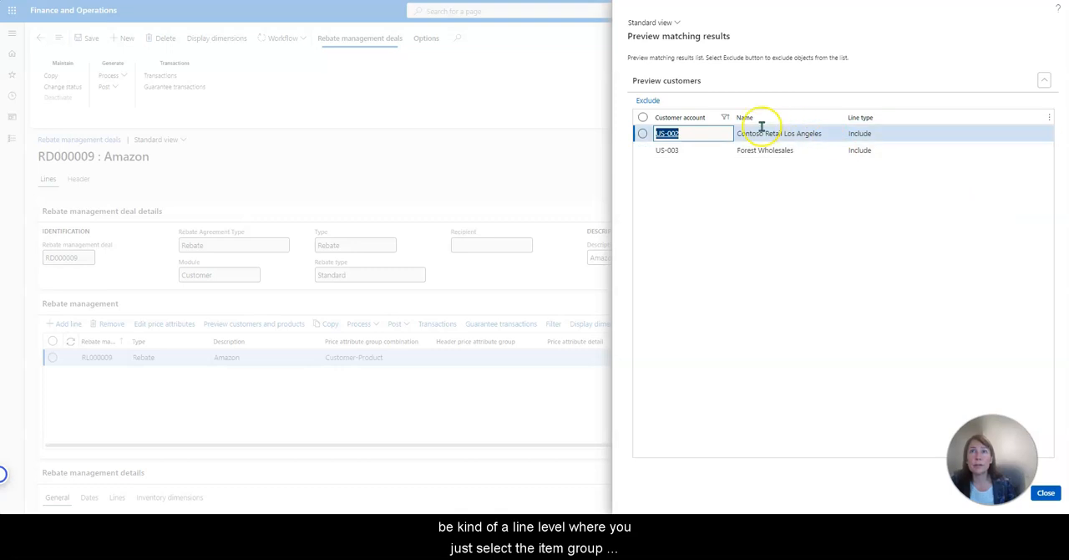
pyautogui.click(735, 186)
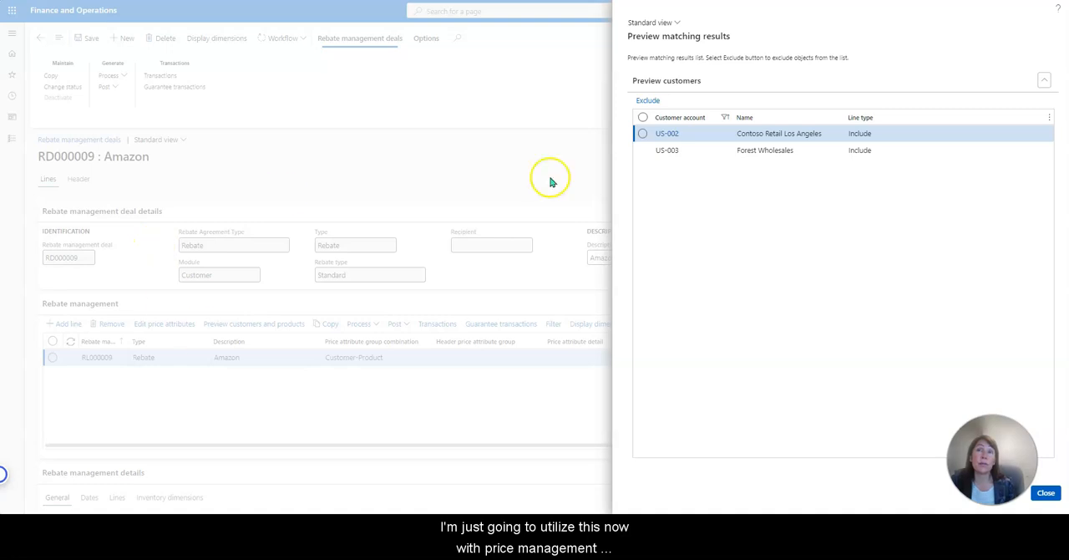
pyautogui.click(1050, 500)
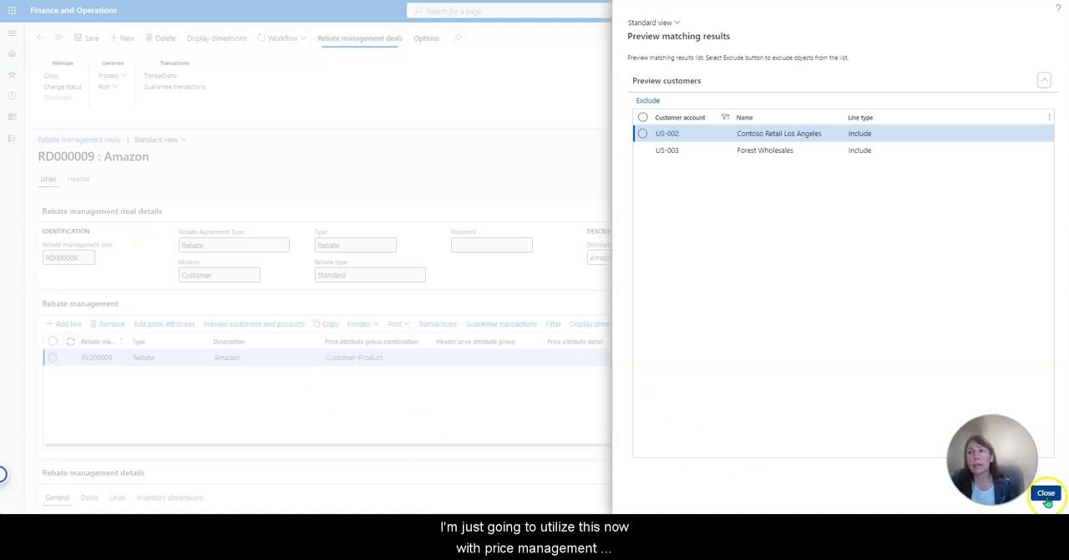
# Set the item number condition in the line price attribute group to D0001.
pyautogui.scroll(-2, 911, 326)
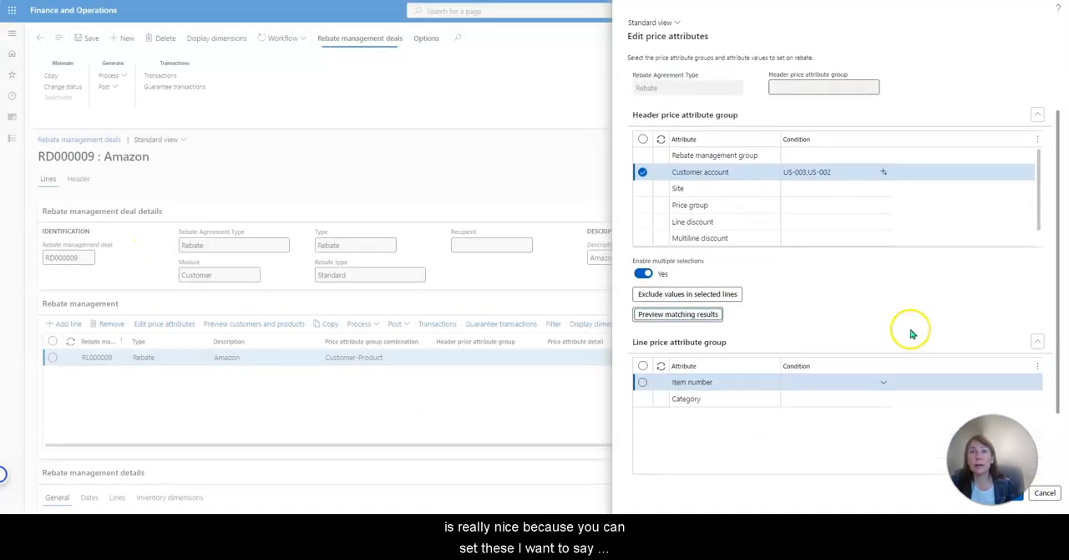
pyautogui.click(883, 378)
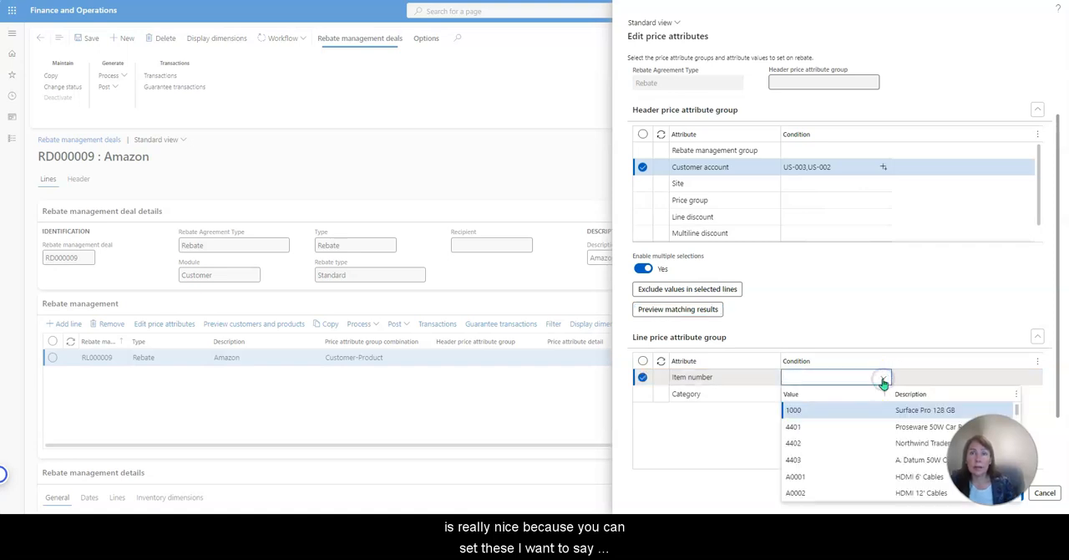
pyautogui.scroll(-5, 894, 442)
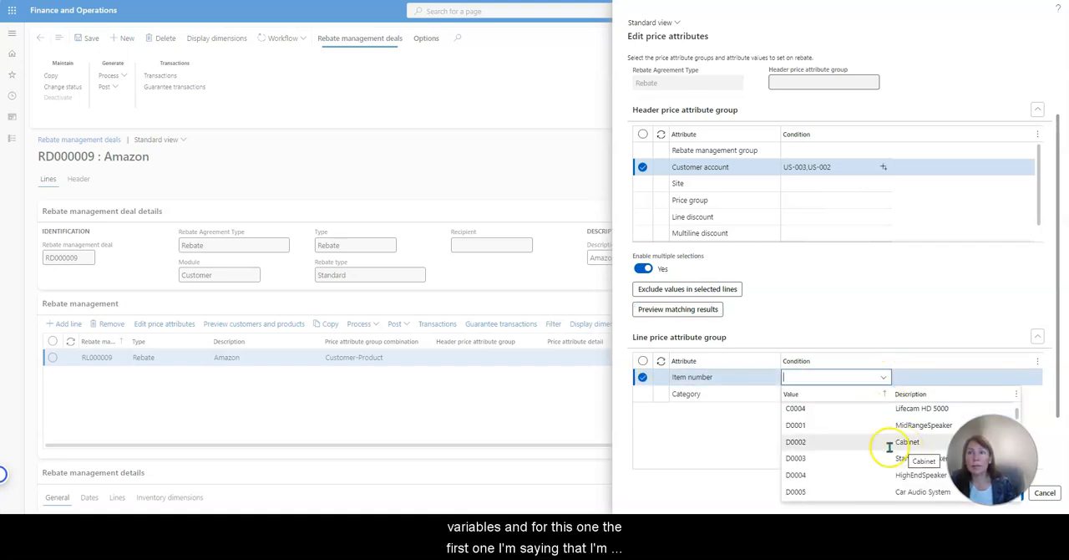
pyautogui.click(822, 425)
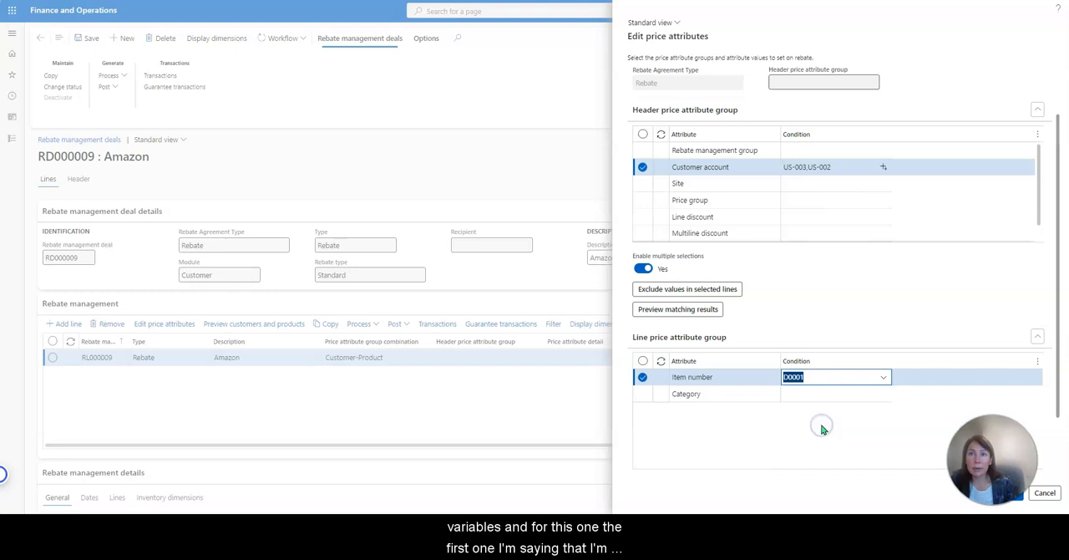
# Enable multiple selections for the line price attribute group and add D0003 to the item number condition alongside D0001.
pyautogui.scroll(-2, 821, 424)
pyautogui.click(643, 425)
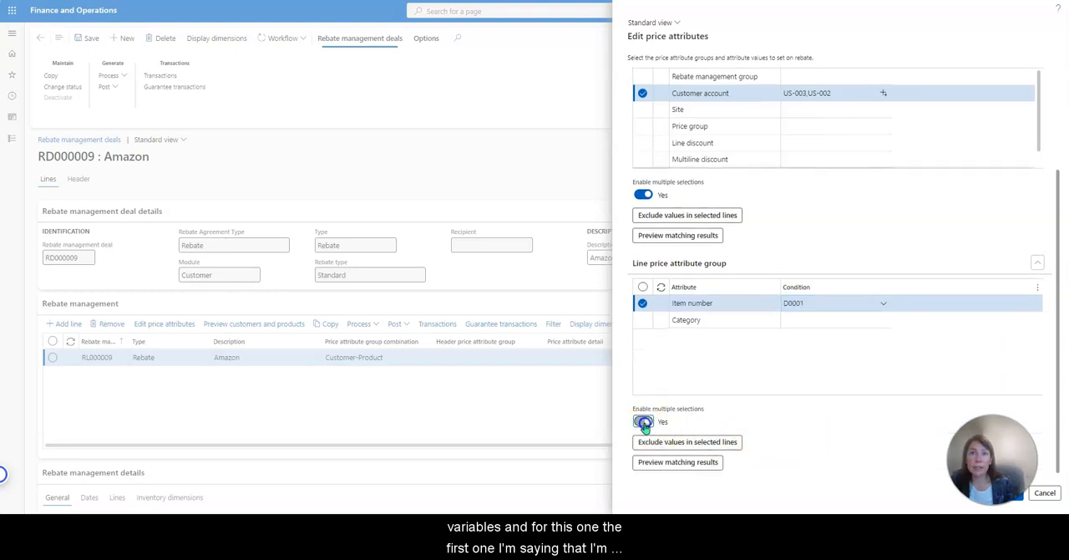
pyautogui.click(887, 303)
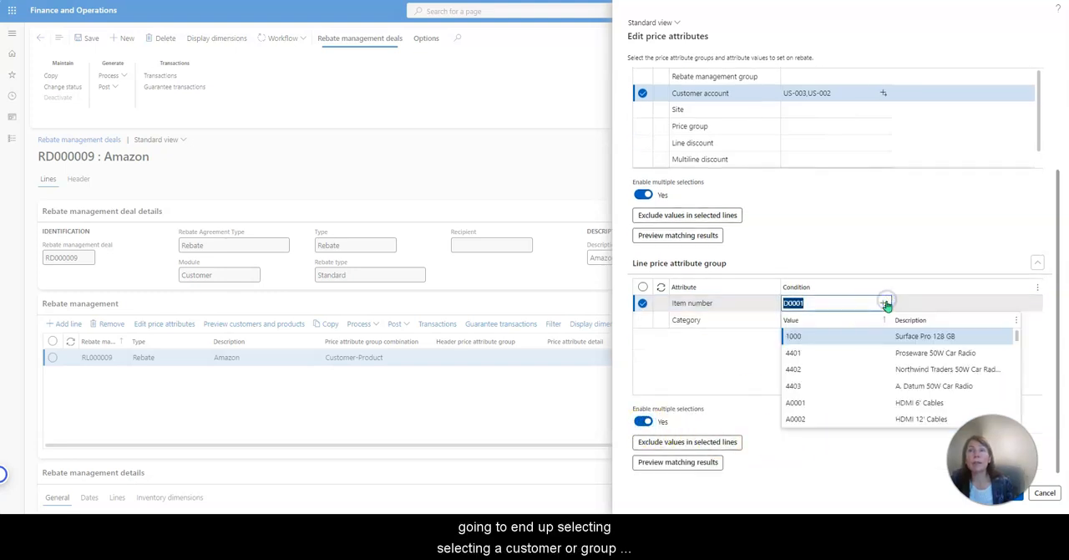
pyautogui.scroll(-3, 916, 393)
pyautogui.click(855, 386)
pyautogui.click(872, 461)
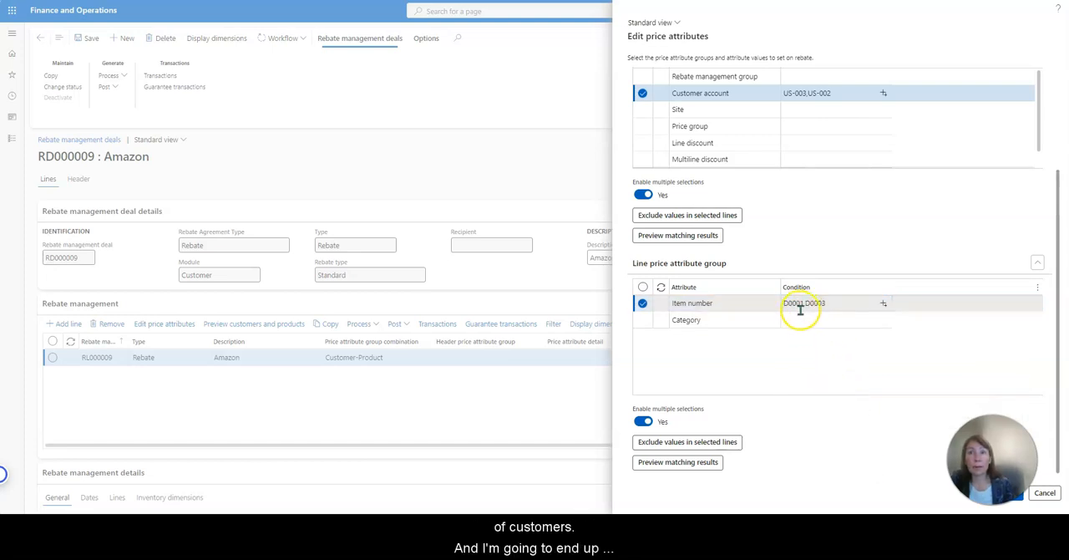
# Preview the products that match the line price attribute conditions and apply the price attributes to the rebate line.
pyautogui.click(670, 468)
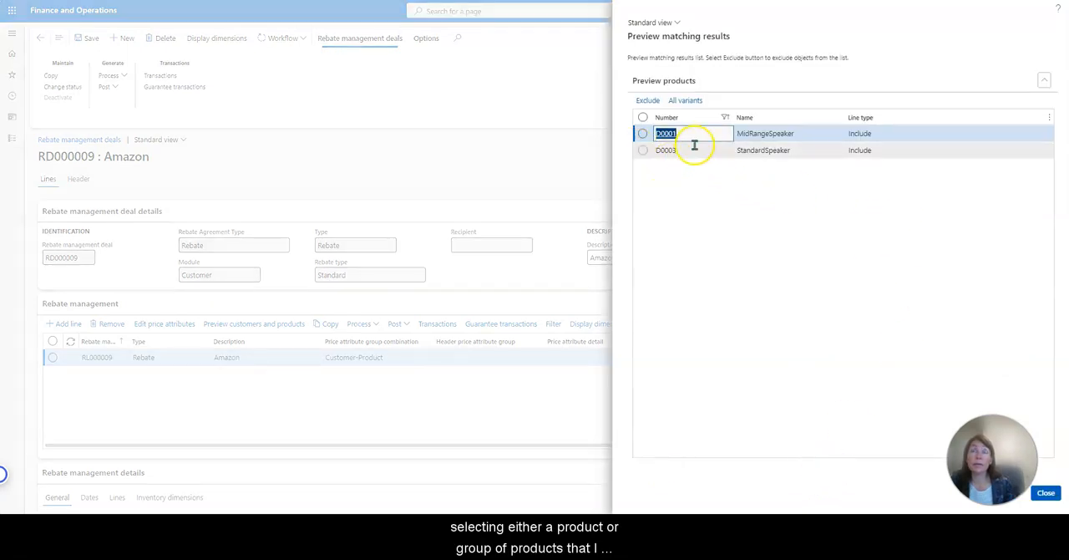
pyautogui.click(1046, 492)
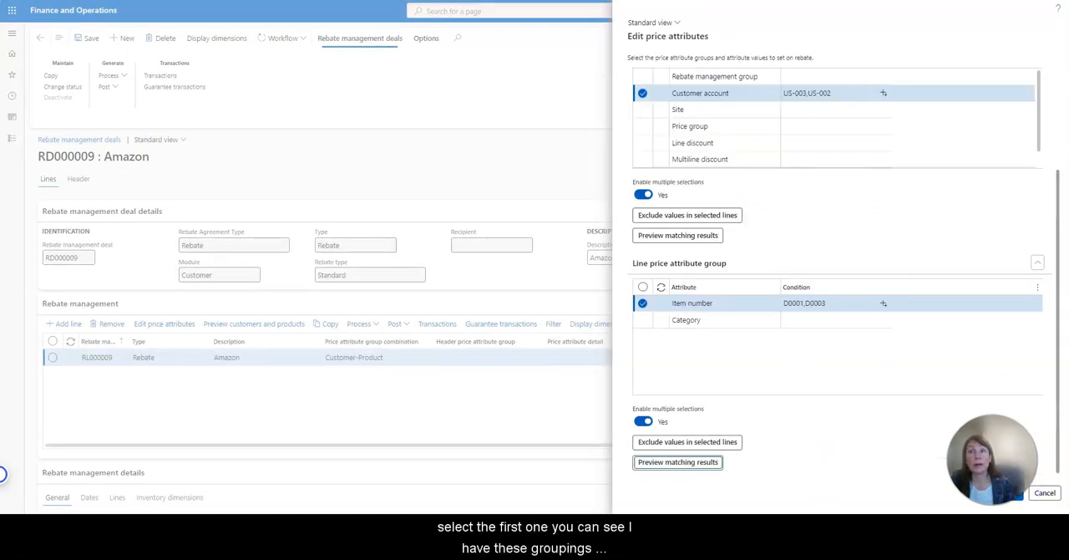
pyautogui.click(1007, 499)
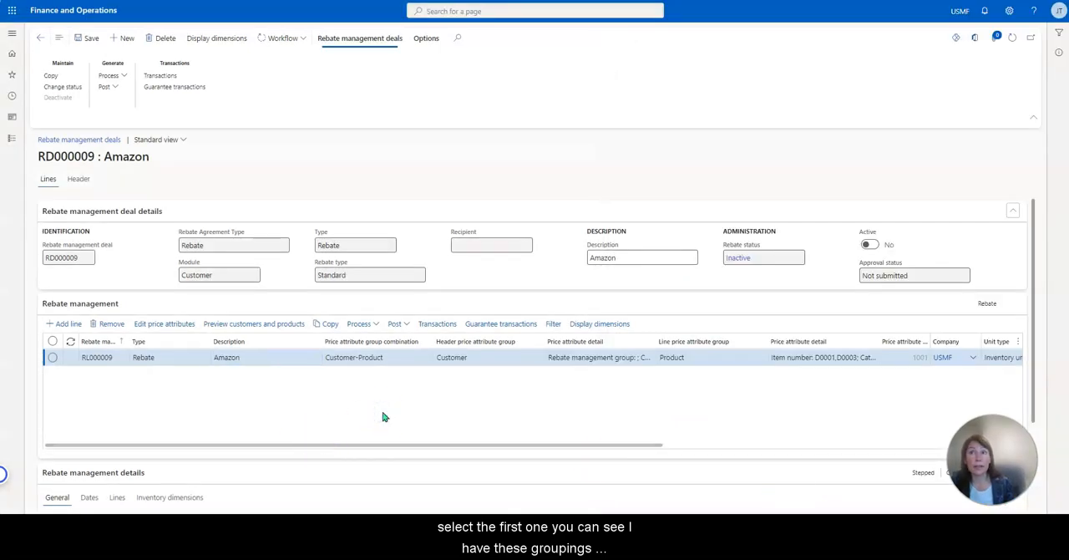
# Set the rebate line's calculation method to Total and its basis to Quantity.
pyautogui.scroll(-2, 425, 410)
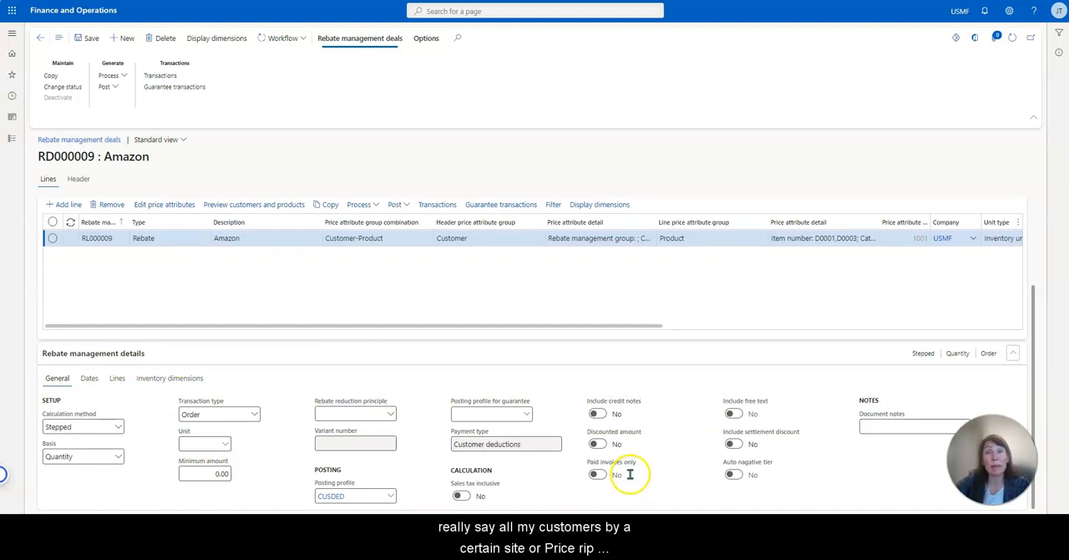
pyautogui.click(121, 428)
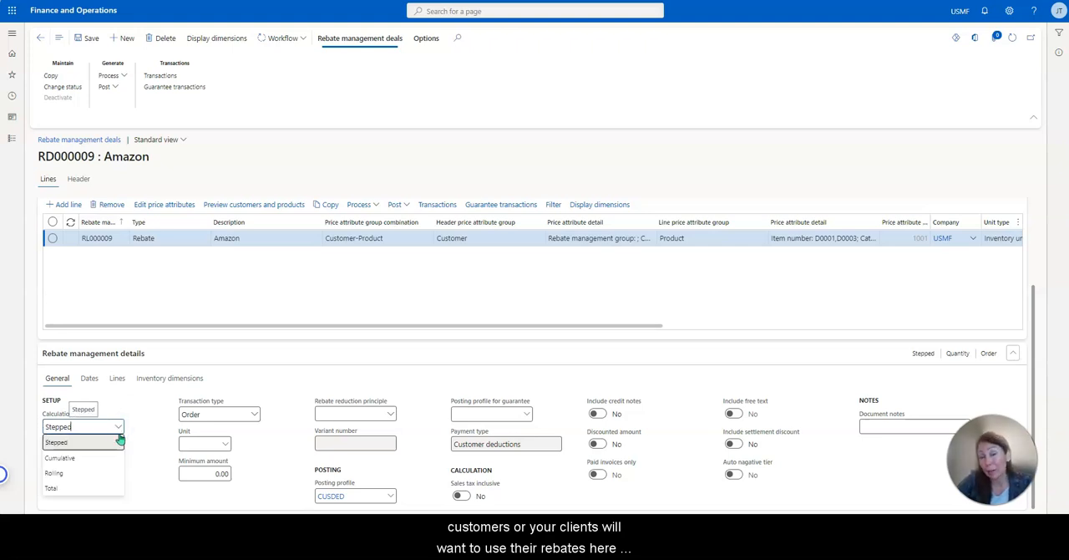
pyautogui.click(105, 484)
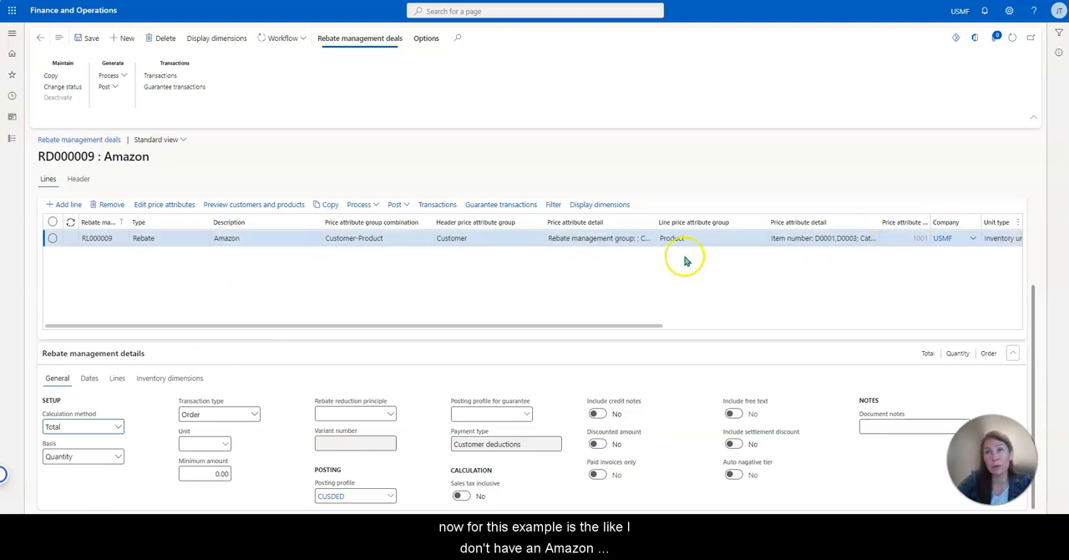
pyautogui.click(117, 458)
pyautogui.click(63, 493)
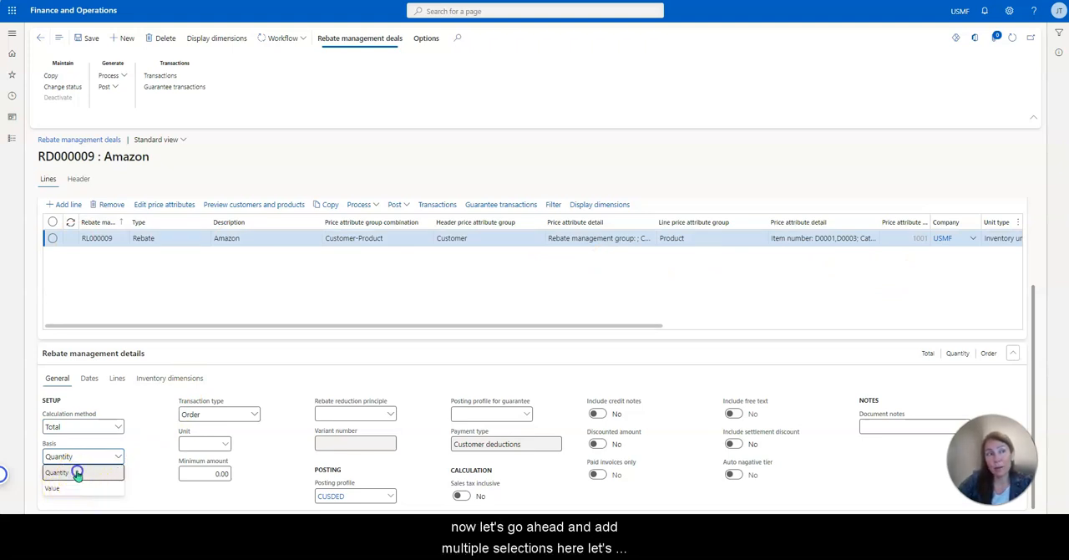
pyautogui.click(77, 471)
pyautogui.click(158, 428)
# Set the rebate line's transaction type to Invoice, the unit to ea and the minimum amount to 1.00.
pyautogui.click(254, 414)
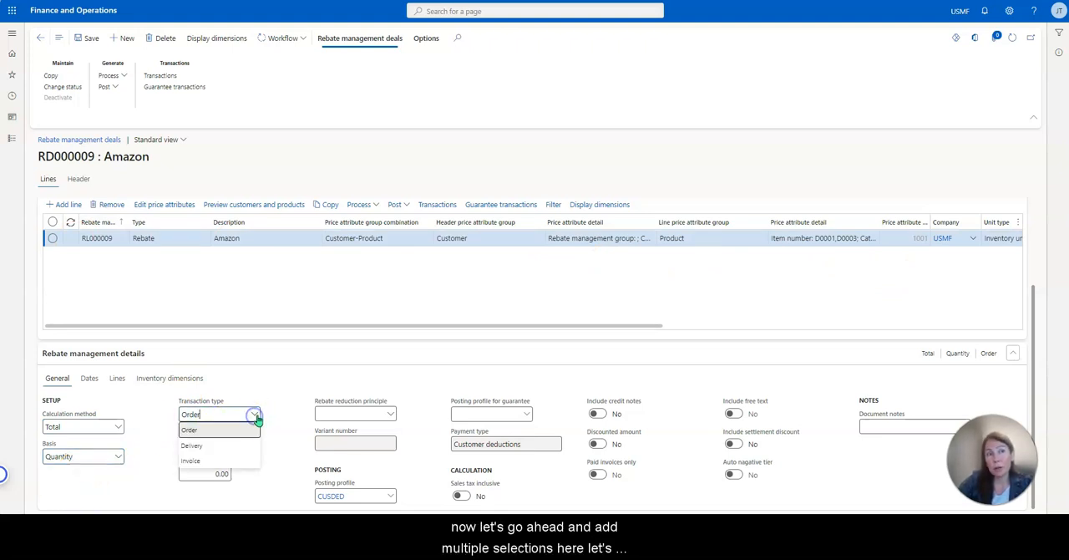
pyautogui.click(247, 462)
pyautogui.click(280, 447)
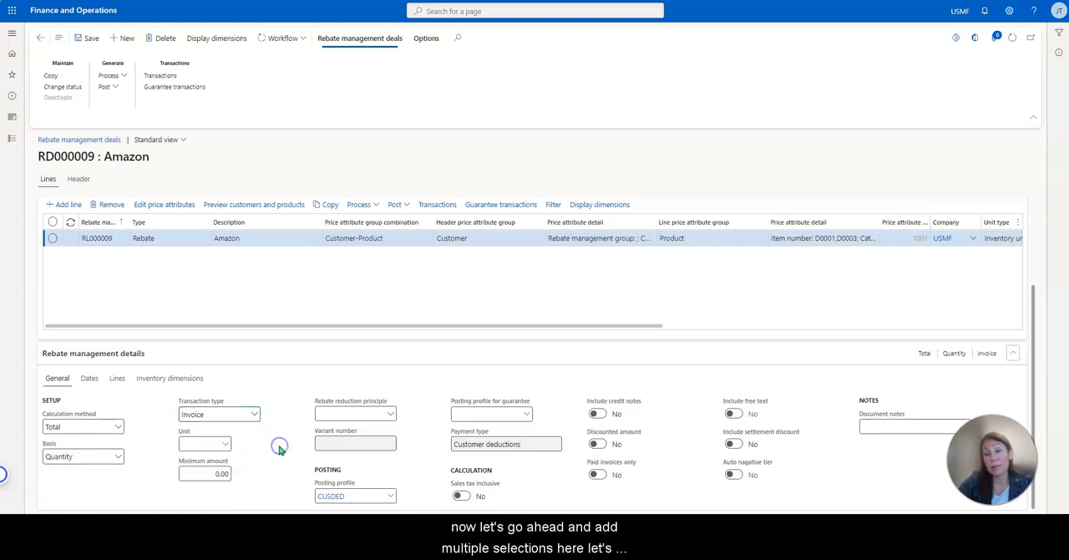
pyautogui.click(284, 451)
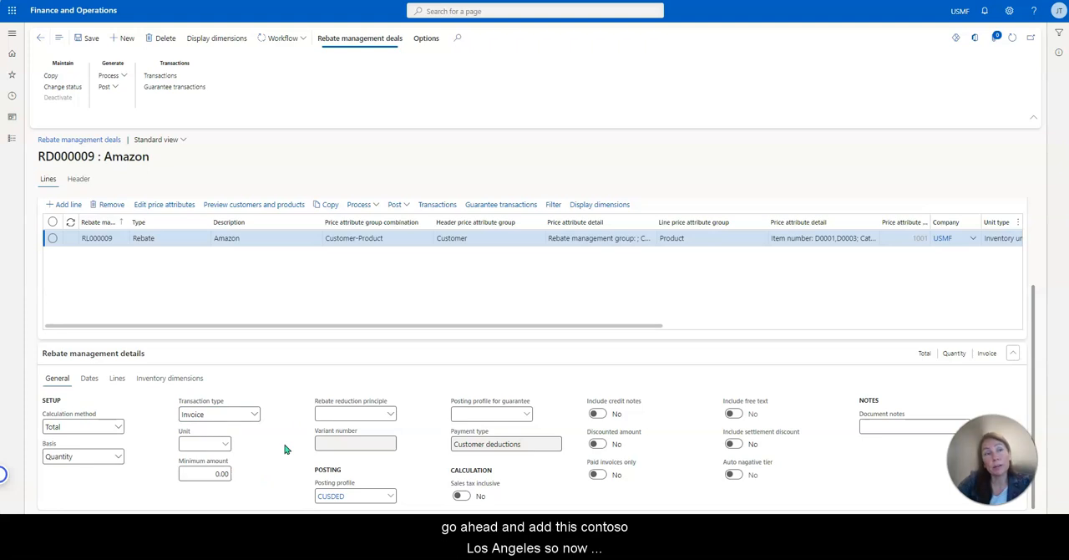
pyautogui.click(208, 446)
pyautogui.write('ea')
pyautogui.press('Tab')
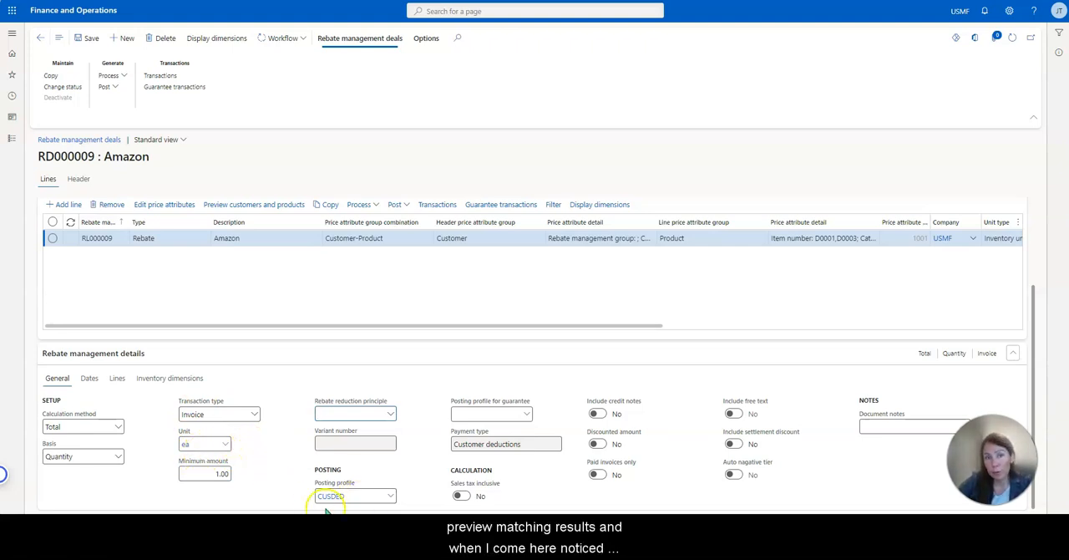
# Review the available posting profiles and choose CUSDED, Customer Deduction, for the rebate line.
pyautogui.click(390, 497)
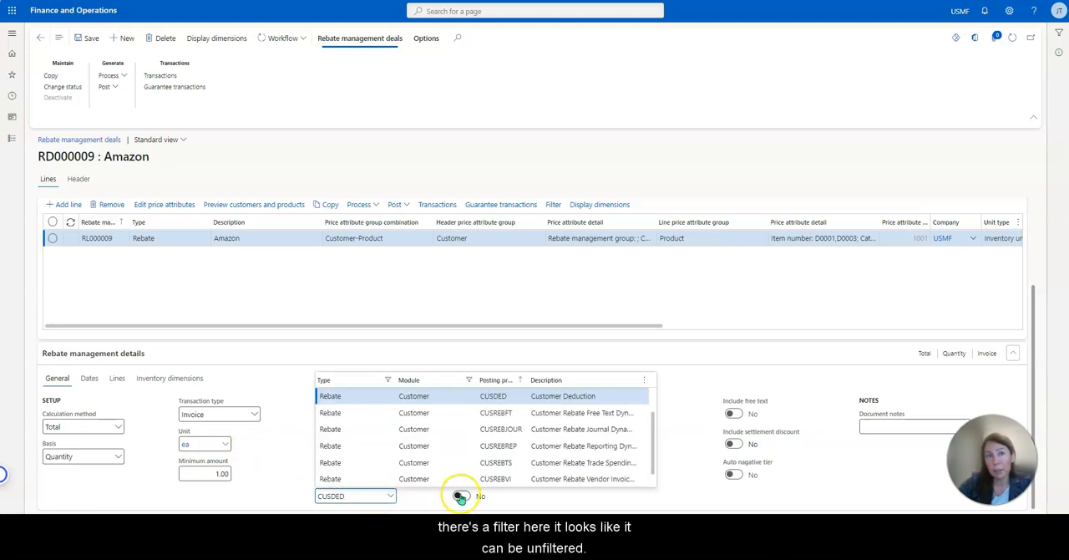
pyautogui.scroll(-1, 640, 468)
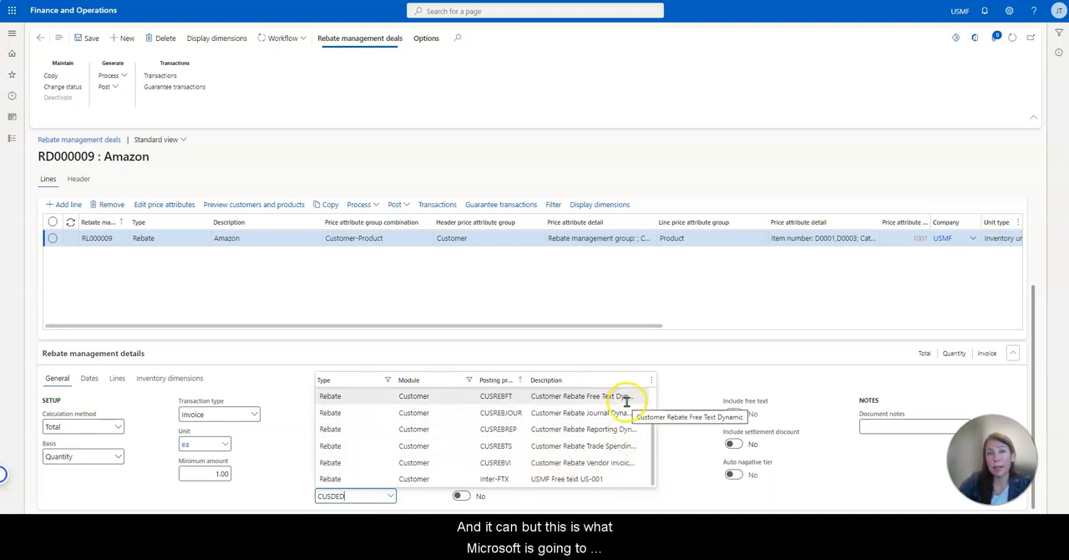
pyautogui.scroll(3, 627, 401)
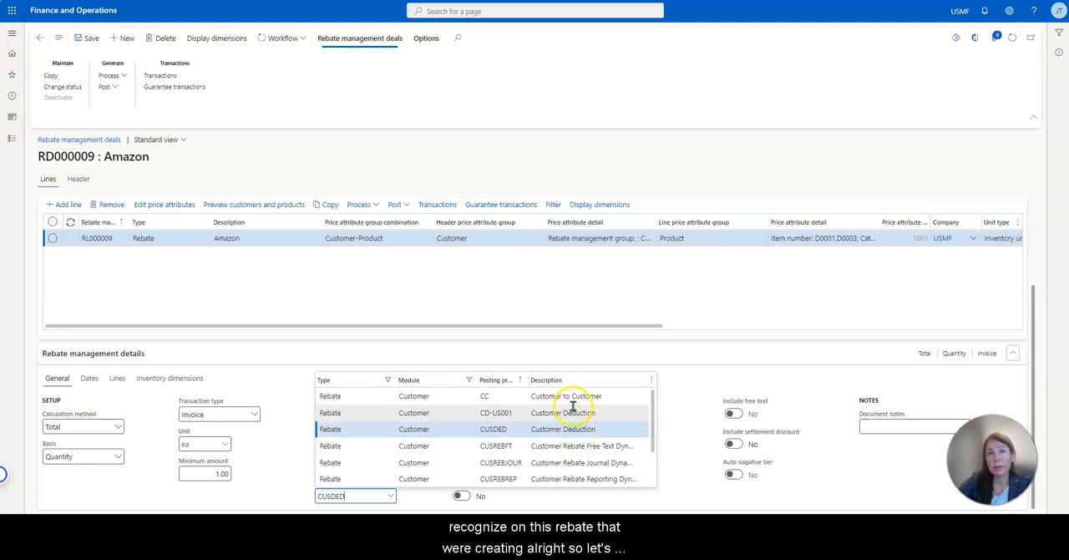
pyautogui.click(510, 432)
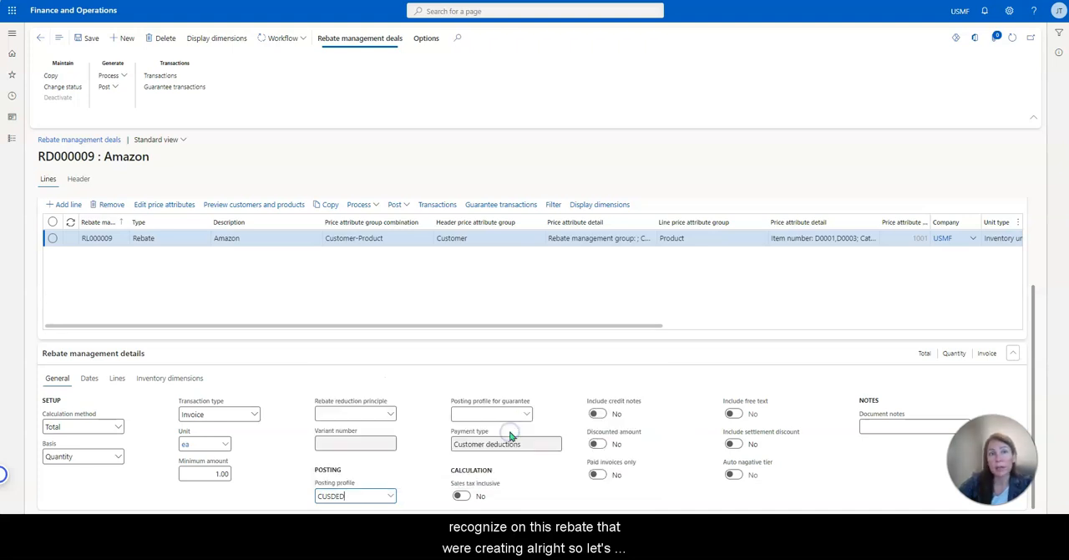
# Add a date line to the rebate details running from 2/1/2024 to 2/29/2024.
pyautogui.click(89, 380)
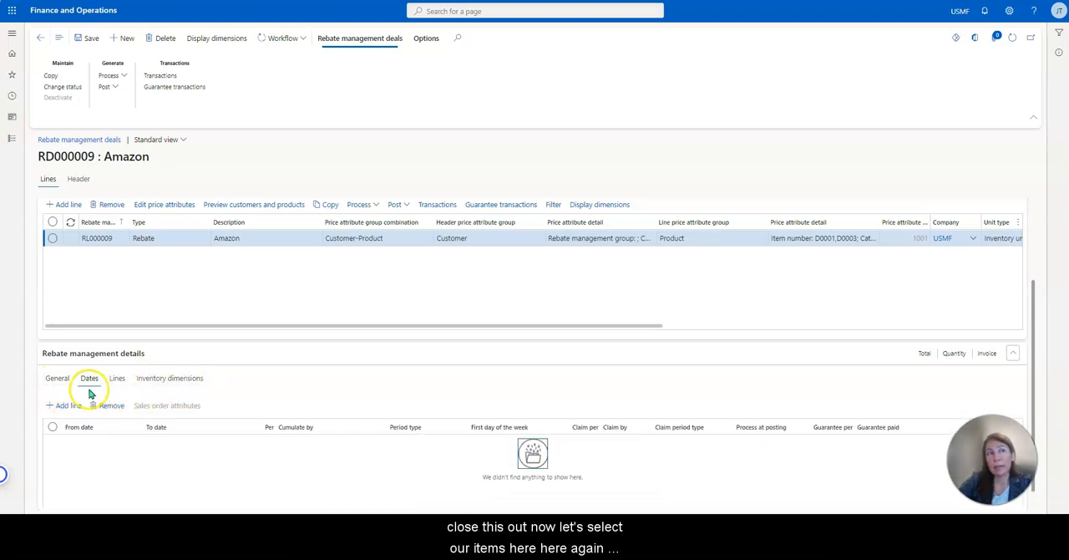
pyautogui.click(65, 406)
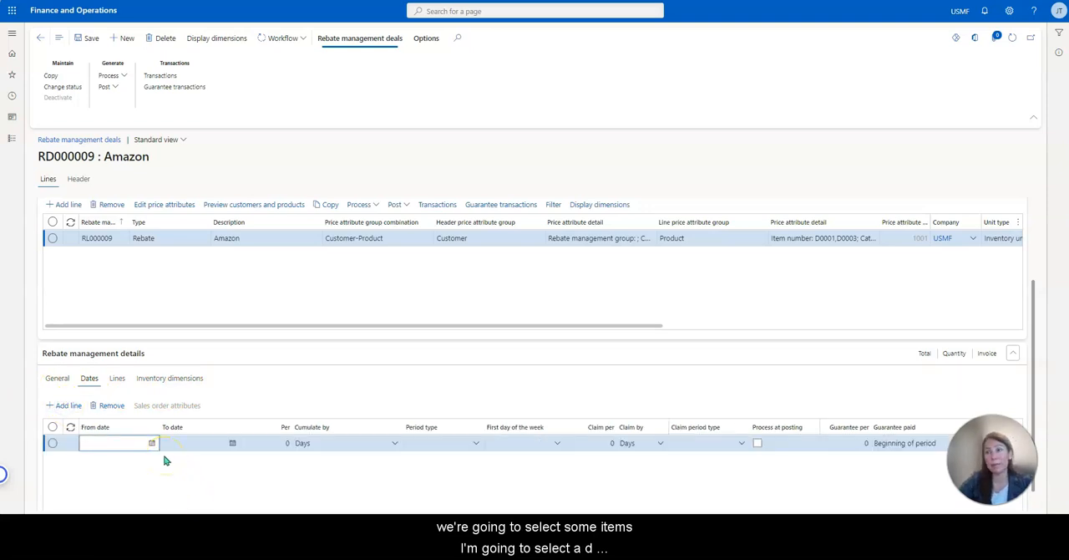
pyautogui.click(152, 443)
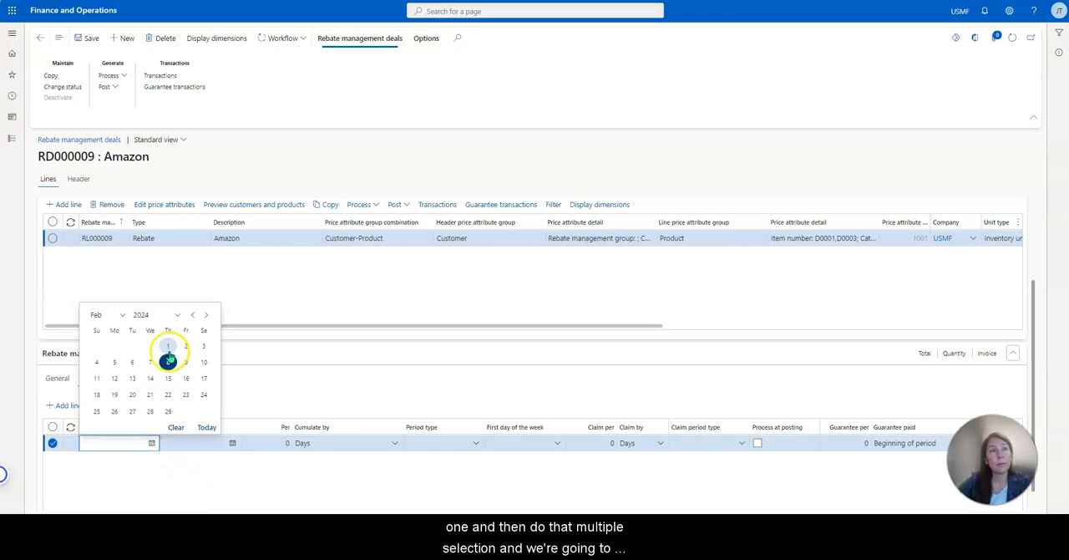
pyautogui.click(168, 347)
pyautogui.click(233, 442)
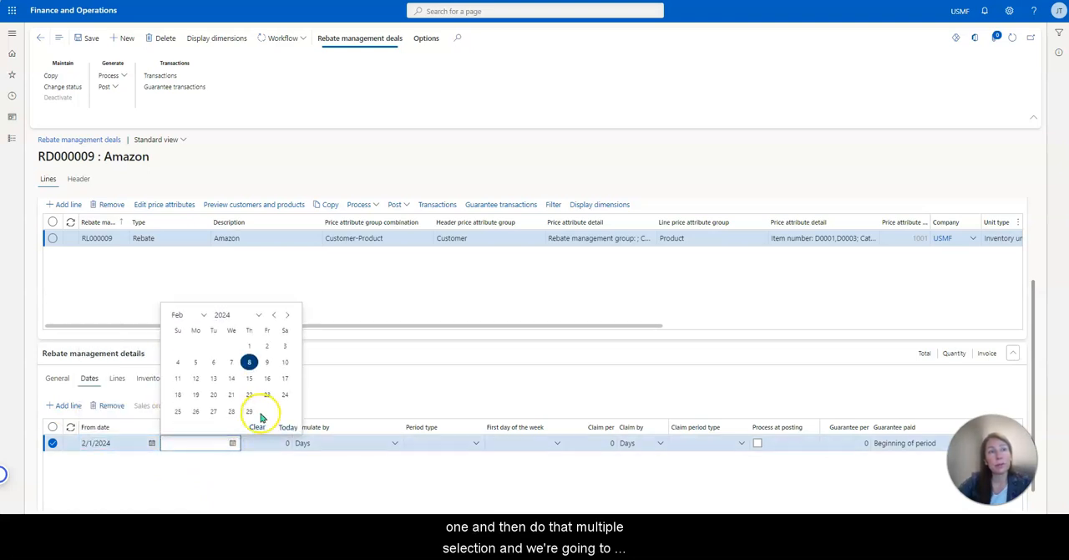
pyautogui.click(249, 411)
# Set the date line to cumulate per 1 Invoice.
pyautogui.click(286, 443)
pyautogui.write('1')
pyautogui.press('Tab')
pyautogui.click(398, 445)
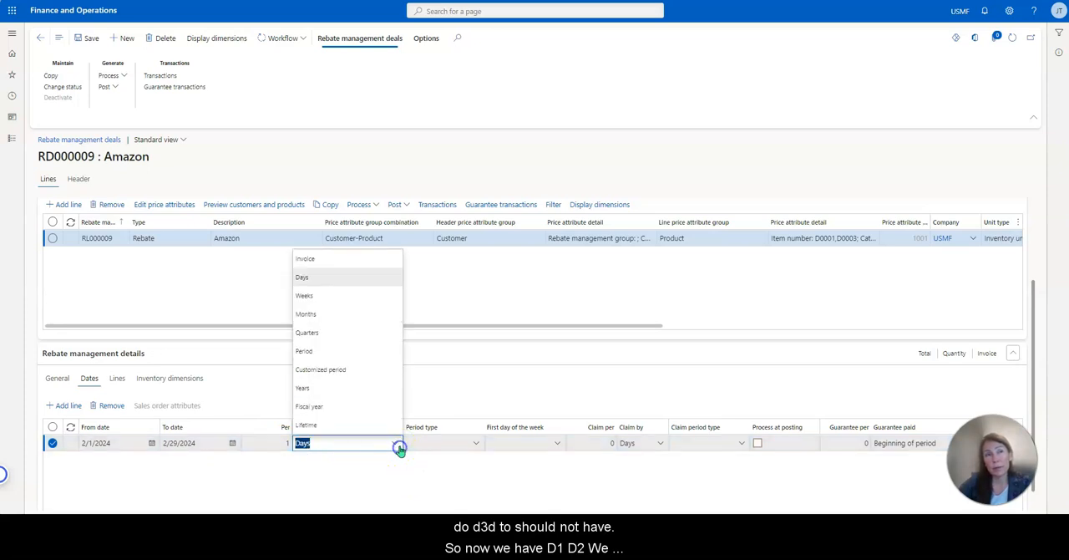
pyautogui.click(384, 260)
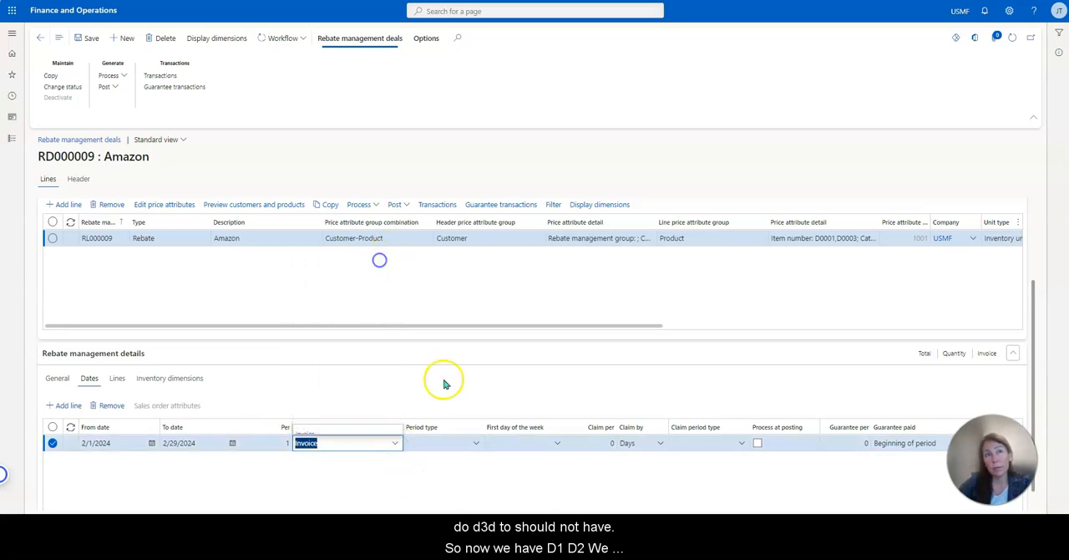
# Set the date line's claim per to 1, claim by to Invoice and guarantee per to 1.
pyautogui.click(601, 444)
pyautogui.write('1')
pyautogui.press('Tab')
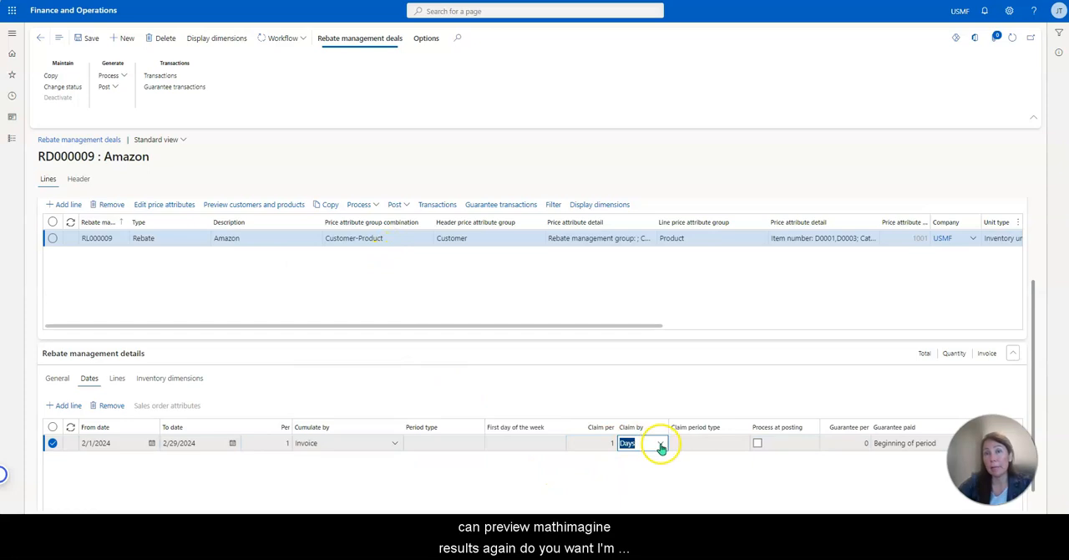
pyautogui.click(661, 445)
pyautogui.click(655, 259)
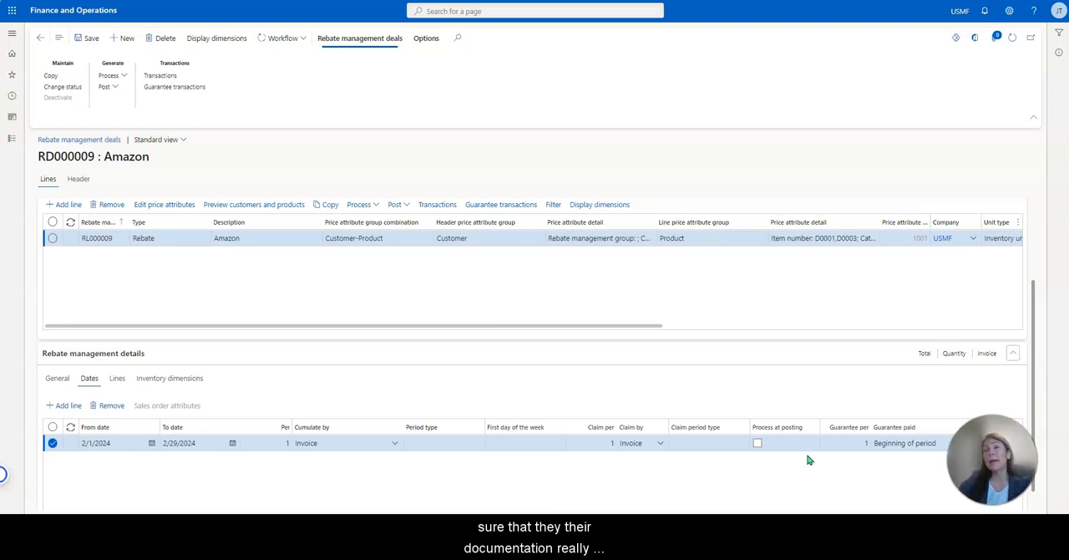
pyautogui.click(756, 465)
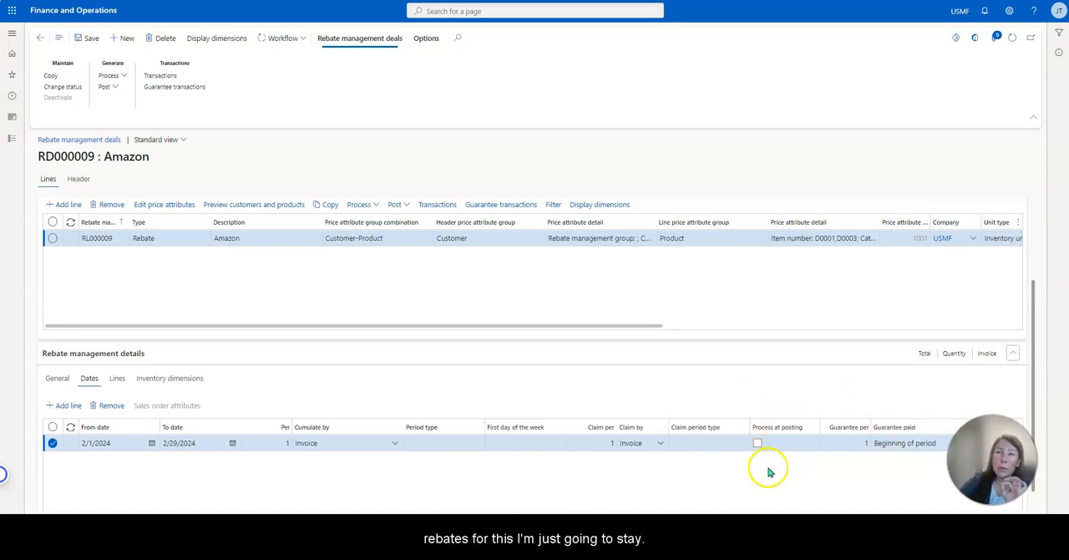
# Add a rebate calculation line for quantities from 1 to 100 with Fixed amount off and a rebate value of 2.
pyautogui.scroll(-1, 800, 490)
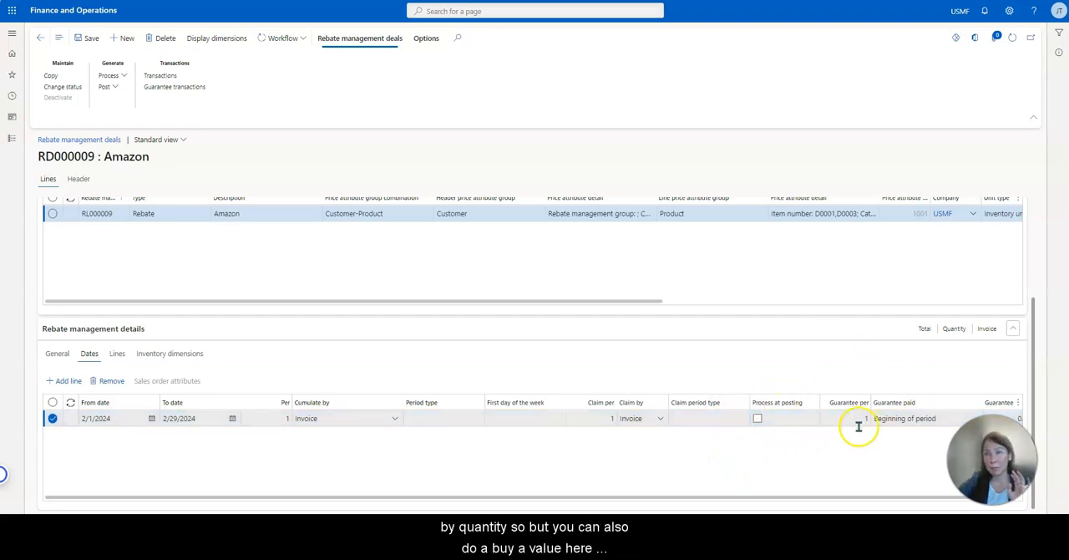
pyautogui.click(118, 355)
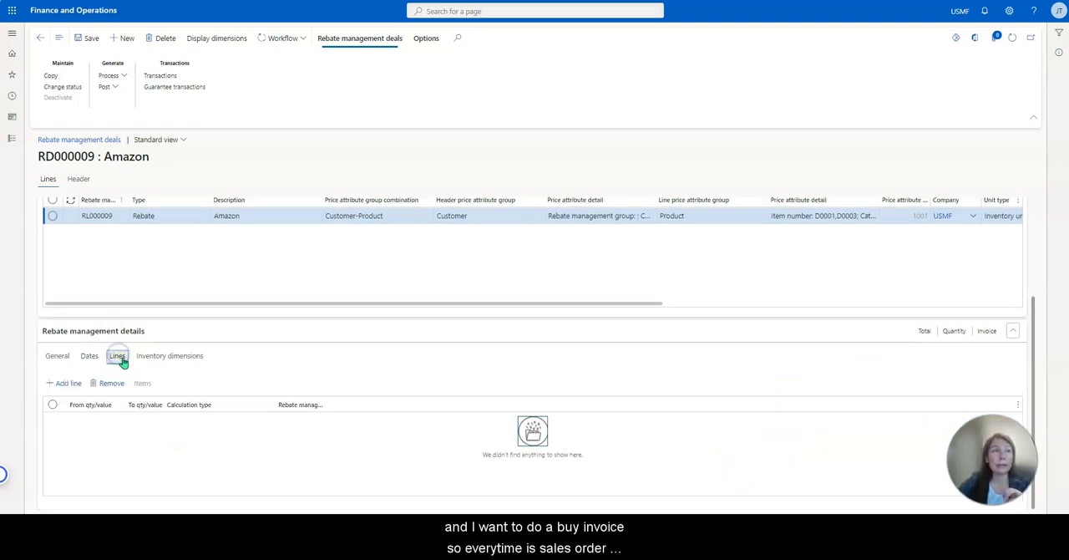
pyautogui.click(69, 383)
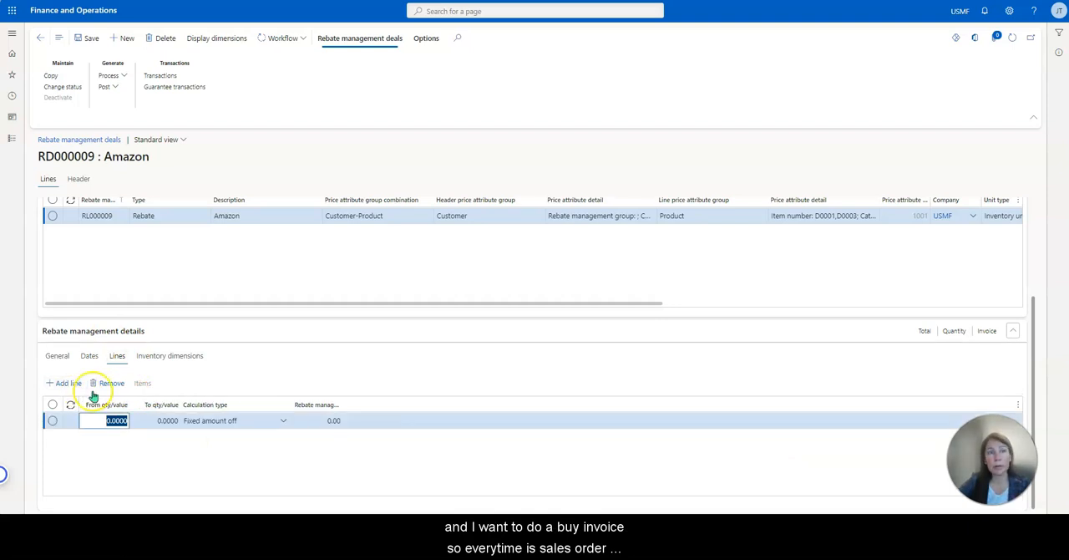
pyautogui.write('1')
pyautogui.press('Tab')
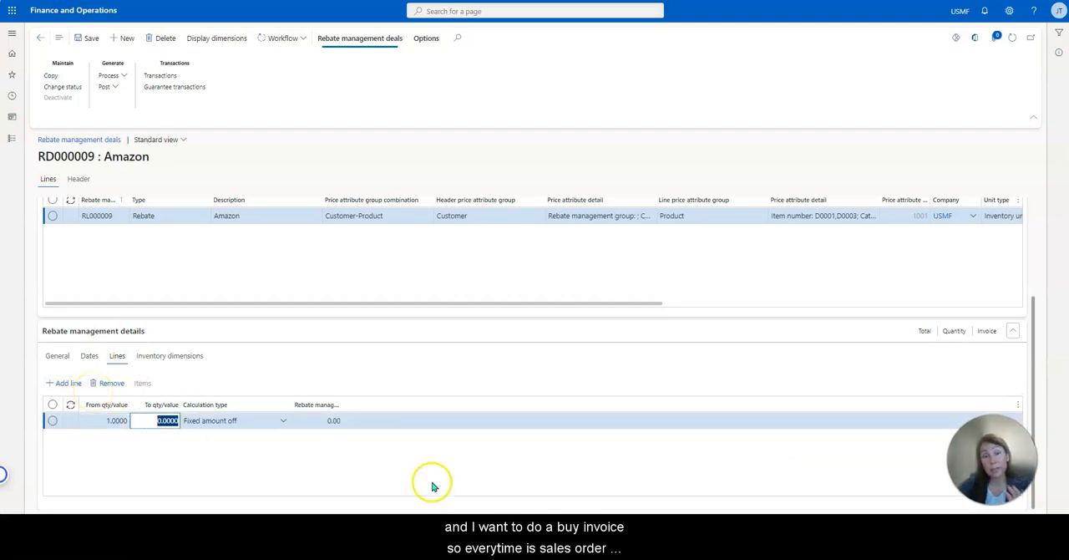
pyautogui.click(305, 453)
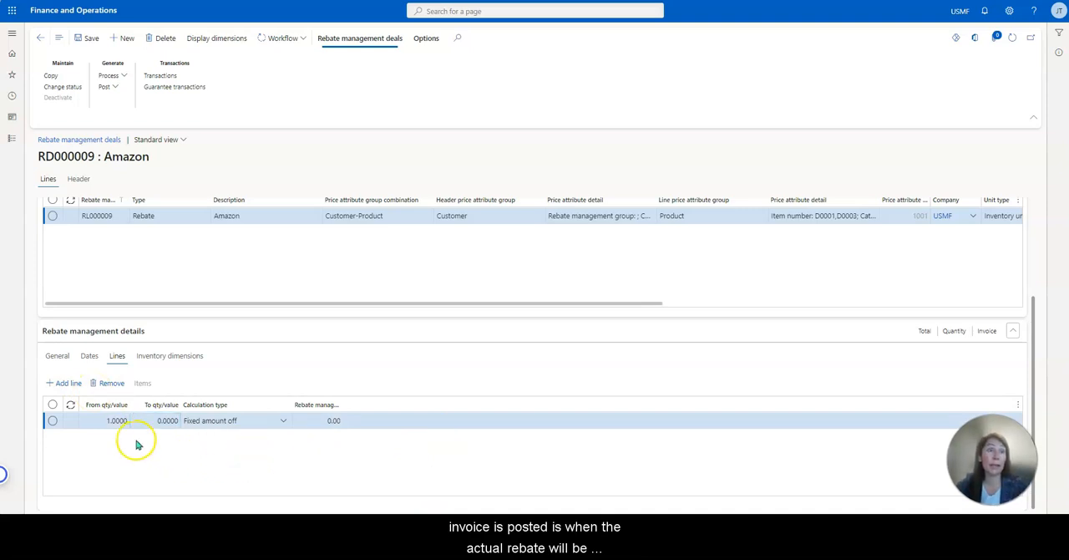
pyautogui.click(171, 421)
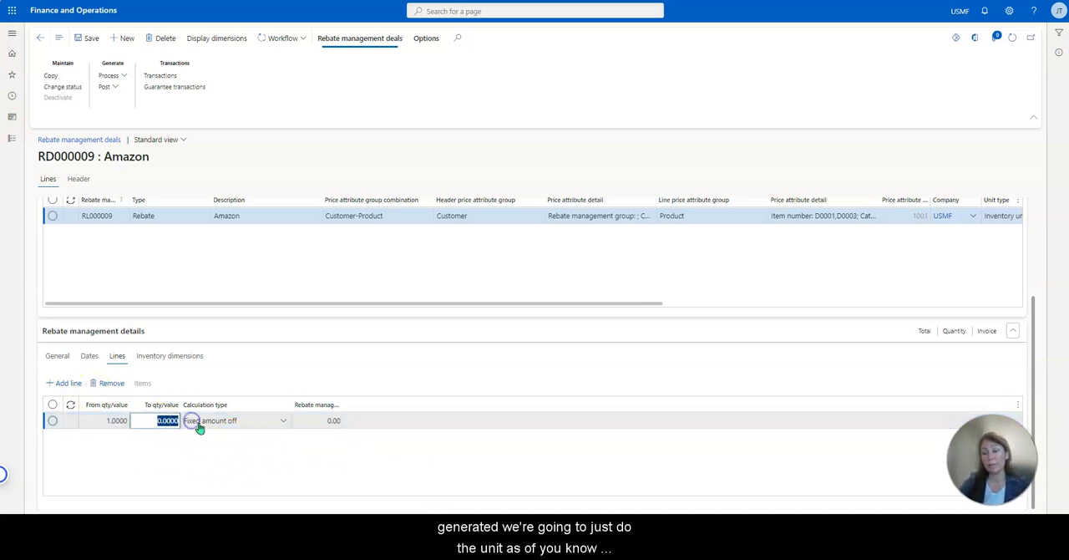
pyautogui.press('Tab')
pyautogui.press('Tab')
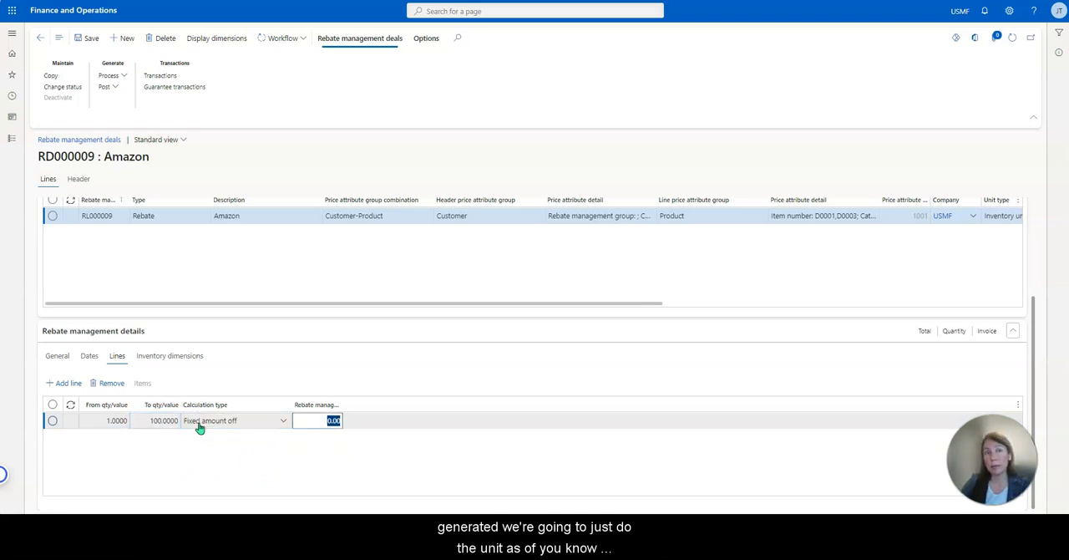
pyautogui.write('2')
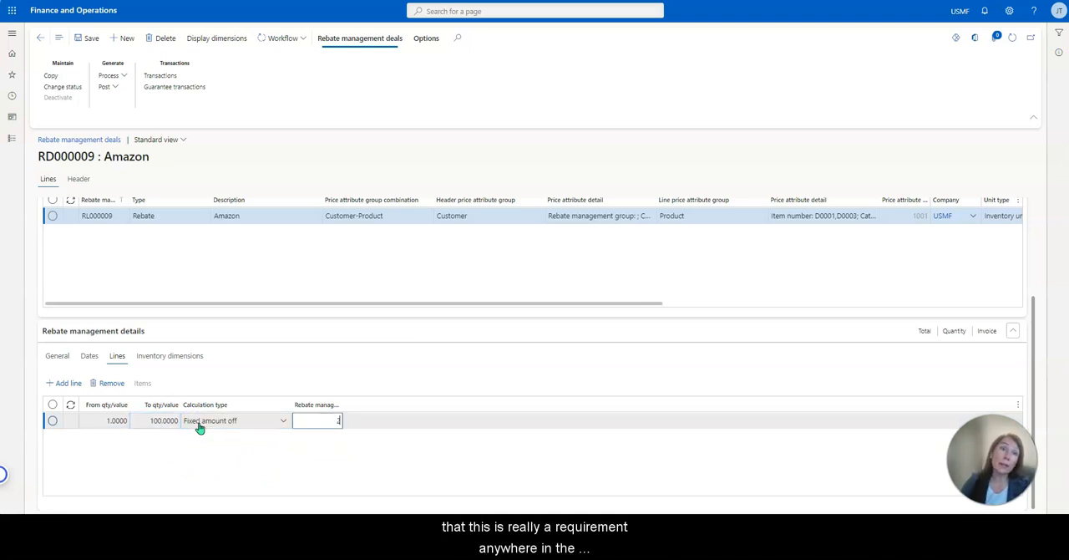
# Add a second rebate calculation line and set the calculation type of the 1 to 100 quantity line to Amount off.
pyautogui.click(284, 420)
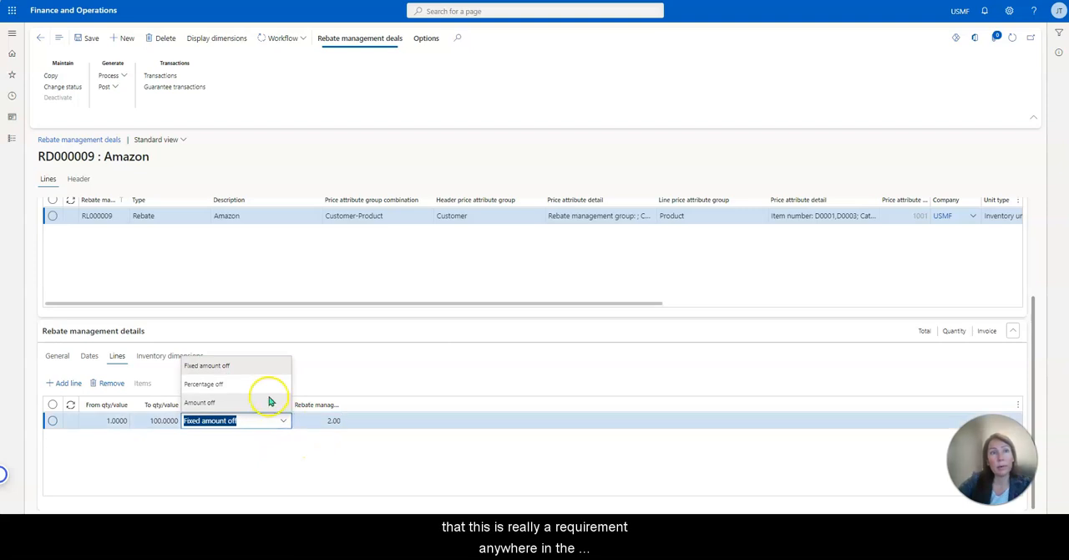
pyautogui.click(265, 386)
pyautogui.click(65, 383)
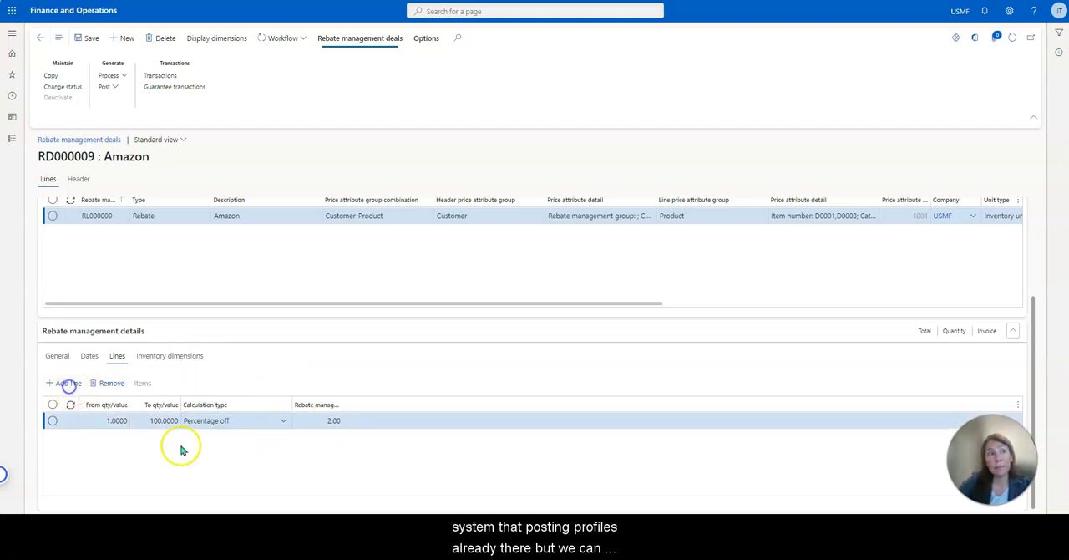
pyautogui.click(227, 438)
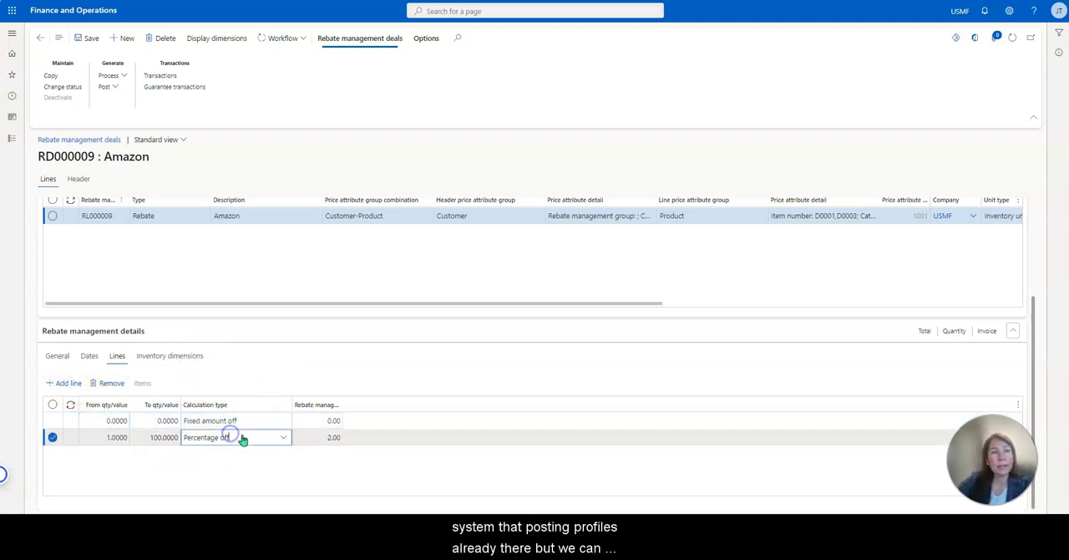
pyautogui.click(283, 439)
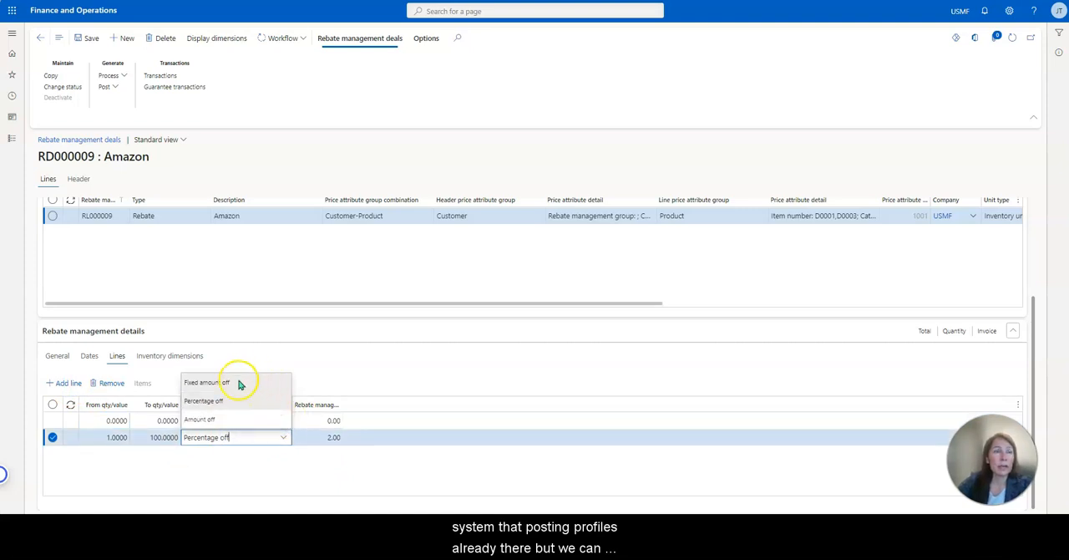
pyautogui.click(243, 419)
pyautogui.click(317, 466)
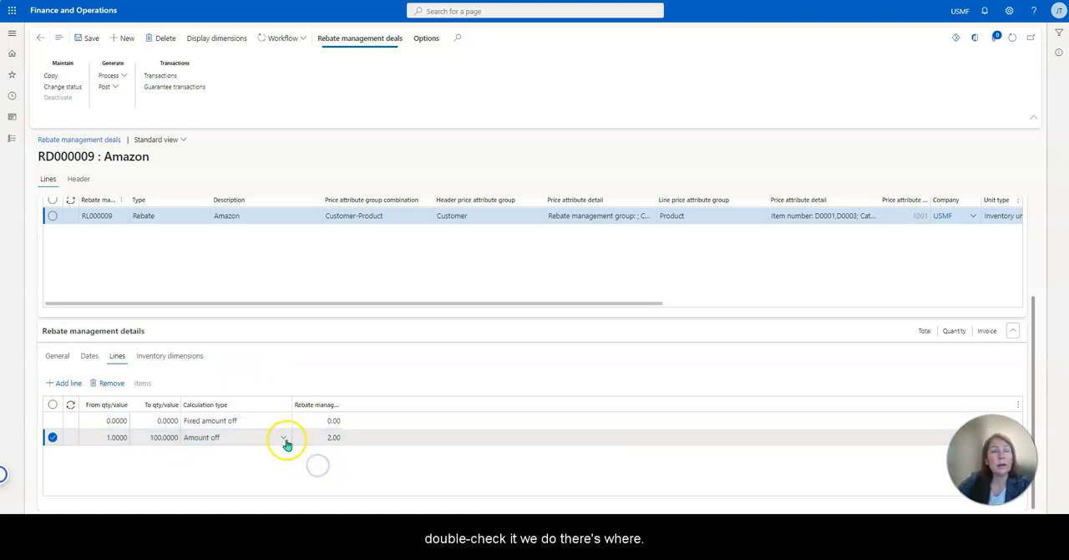
# Set the rebate value of the 1 to 100 quantity line to 1.00.
pyautogui.click(284, 441)
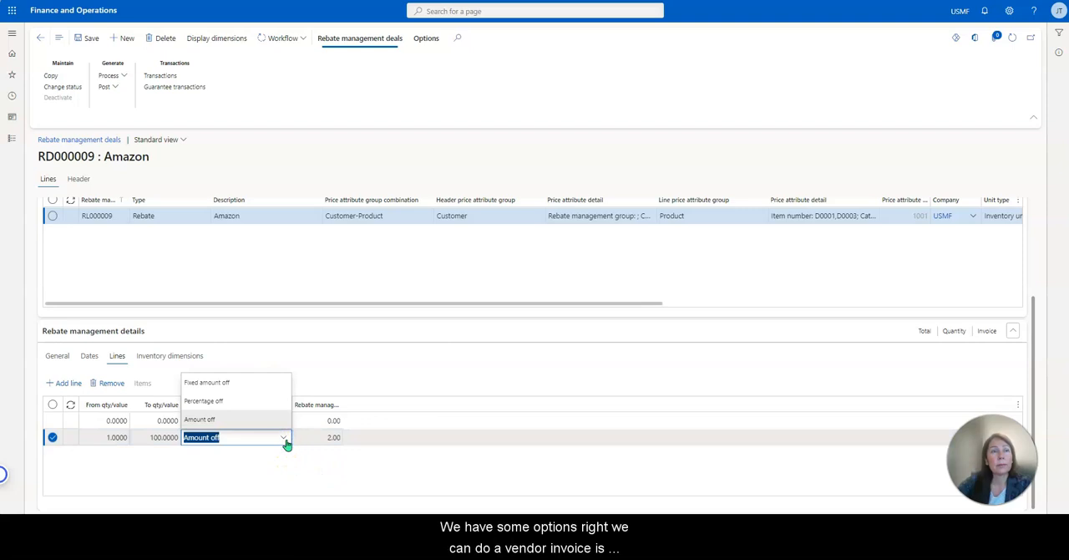
pyautogui.click(304, 437)
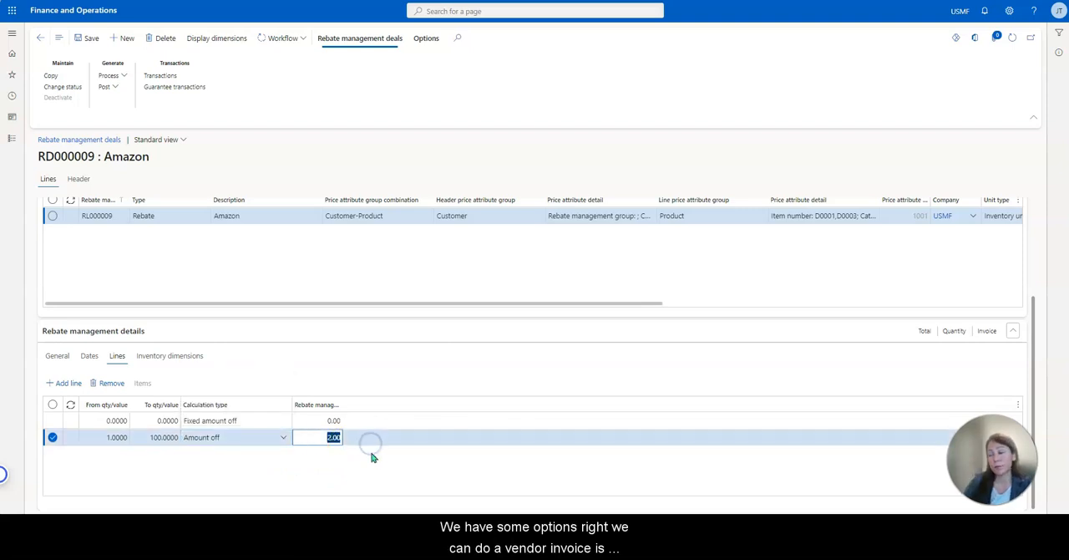
pyautogui.write('1.00')
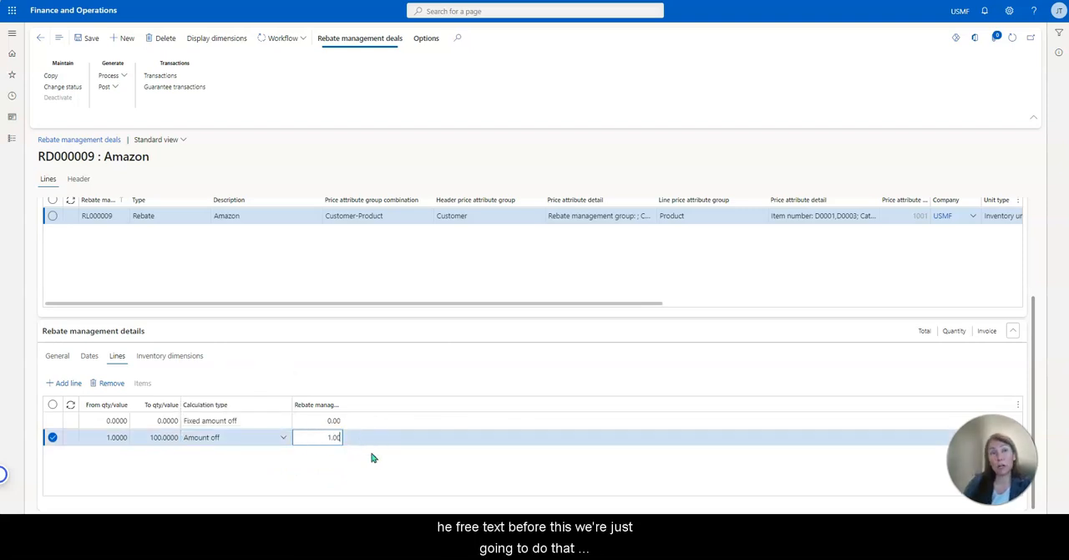
pyautogui.press('Tab')
# Set the from quantity of the new calculation line to 100.
pyautogui.click(316, 421)
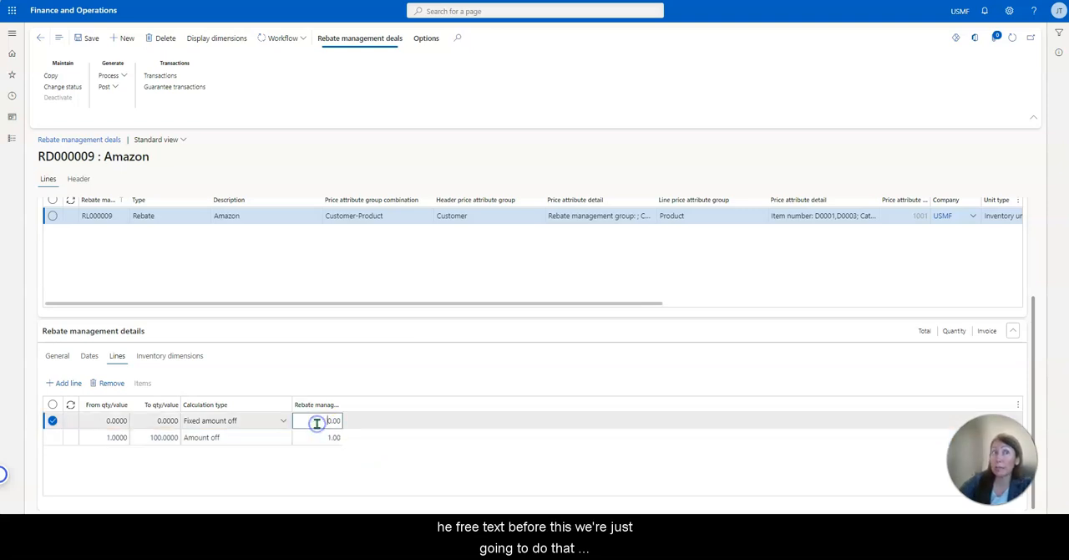
pyautogui.moveTo(105, 421); pyautogui.dragTo(136, 419)
pyautogui.write('2')
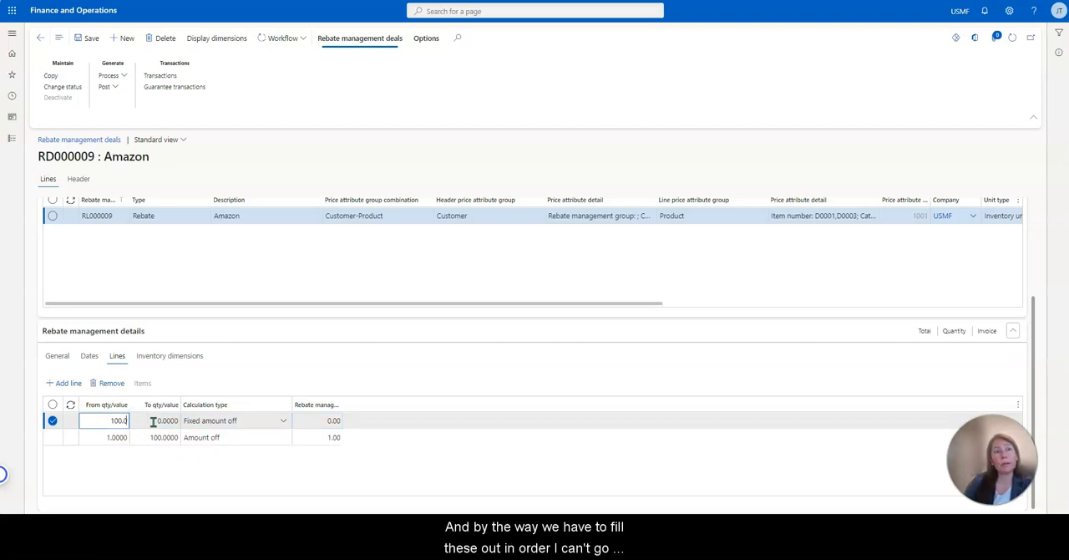
pyautogui.click(153, 421)
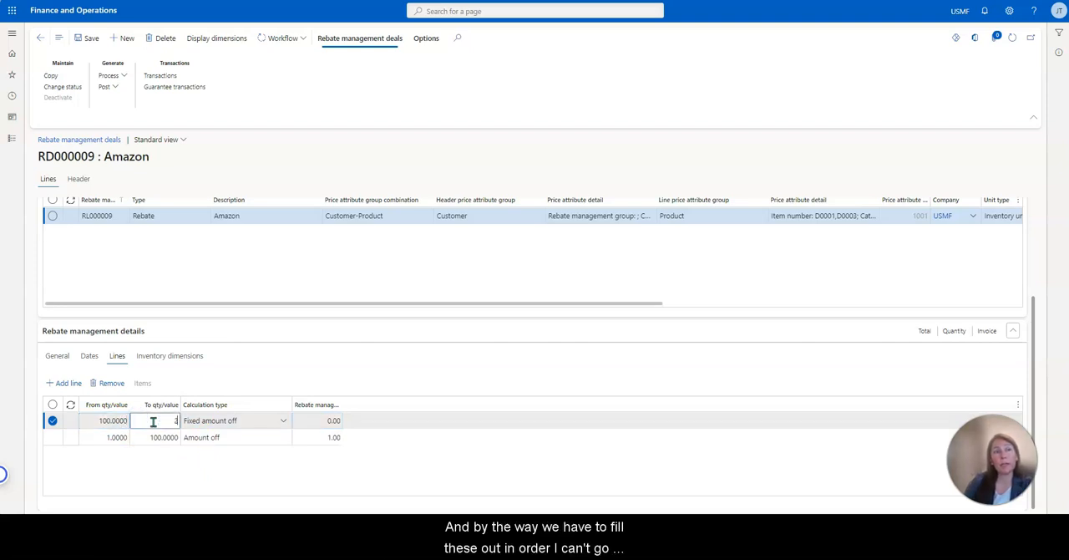
pyautogui.click(137, 437)
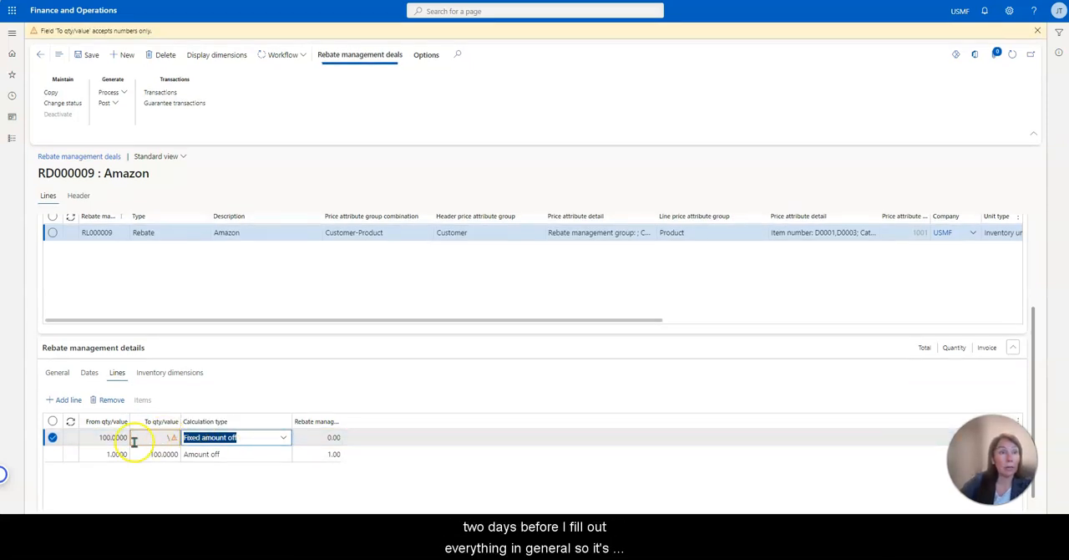
pyautogui.click(184, 443)
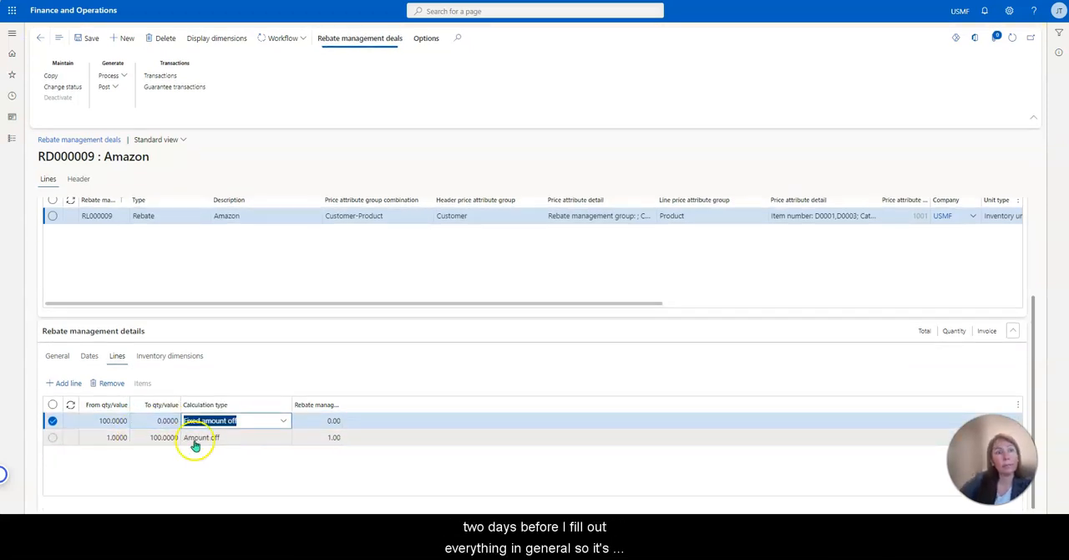
# Set the new calculation line's type to Amount off and its rebate value to 2.00.
pyautogui.click(284, 423)
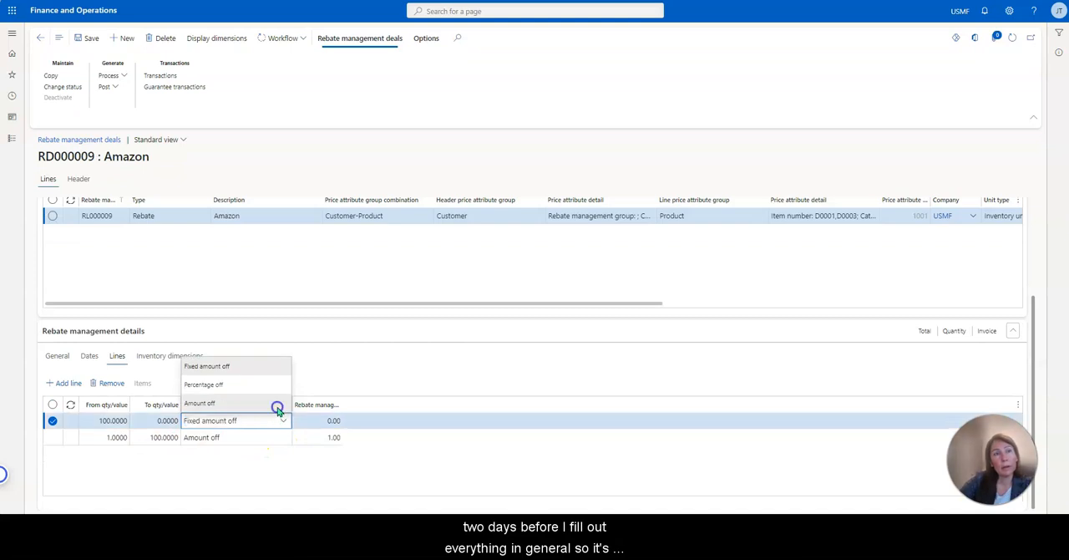
pyautogui.click(274, 404)
pyautogui.click(341, 425)
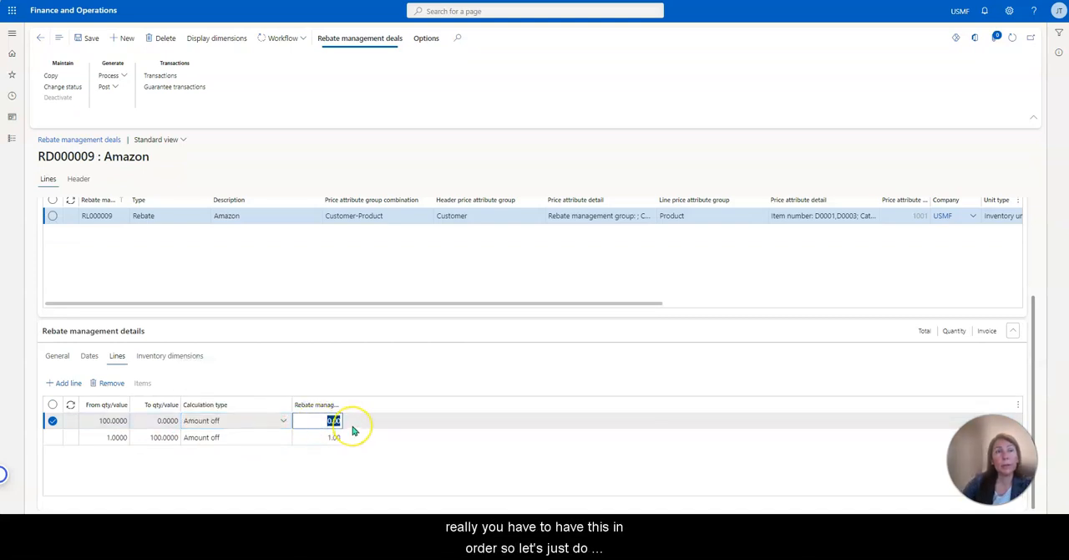
pyautogui.click(396, 439)
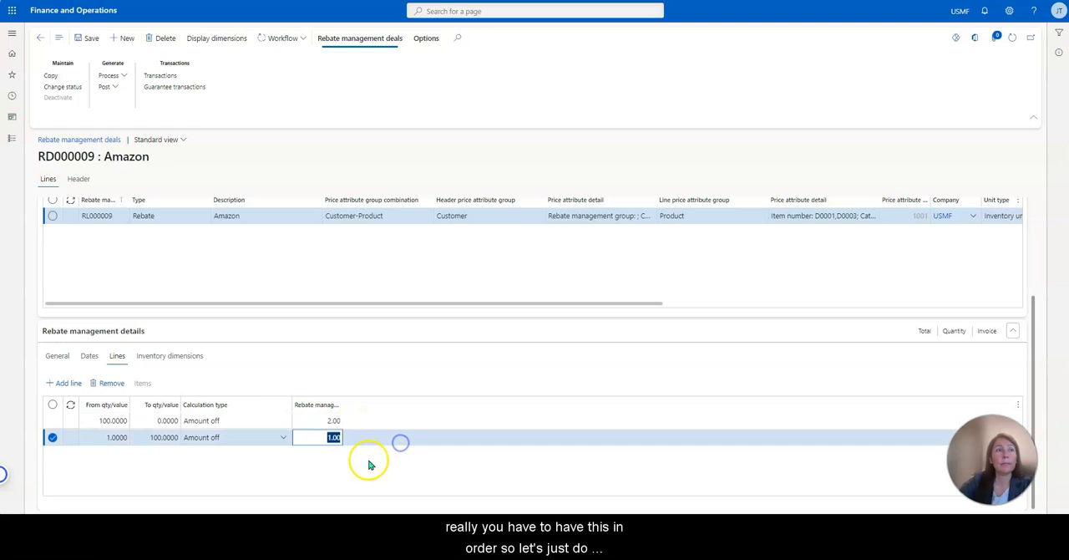
# Change the Amazon rebate deal's status to Agreed.
pyautogui.click(192, 356)
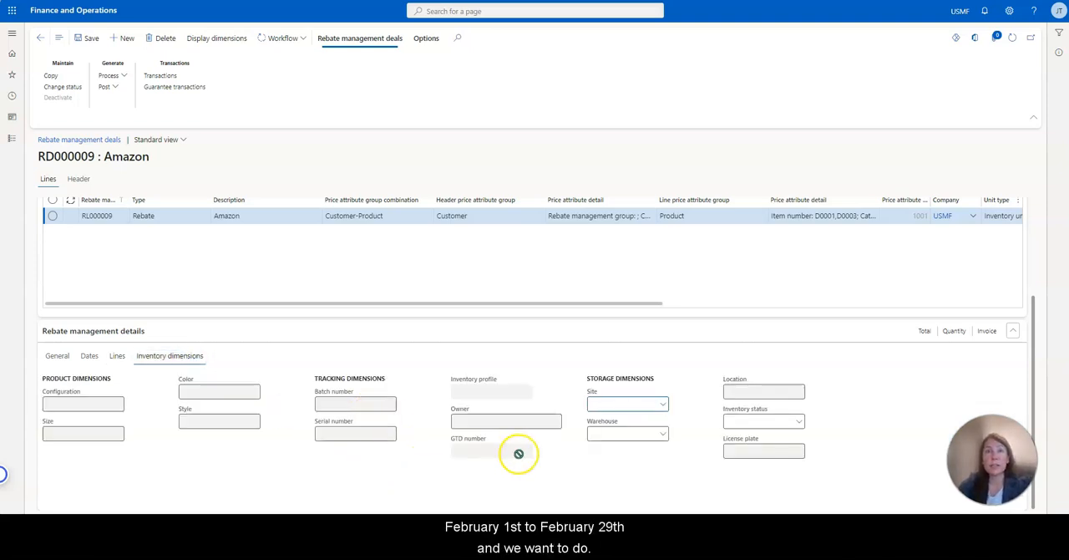
pyautogui.click(59, 355)
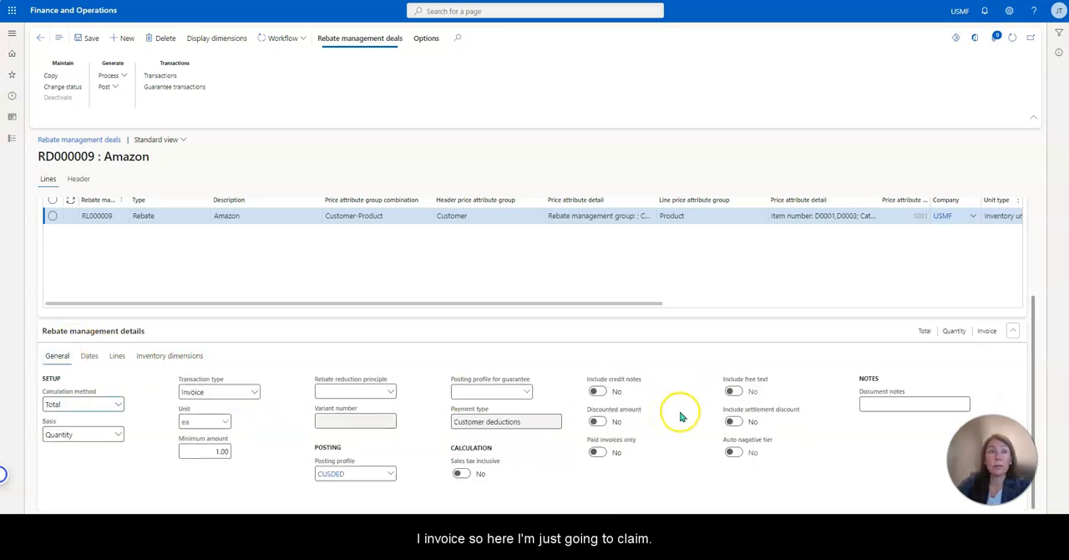
pyautogui.scroll(3, 515, 418)
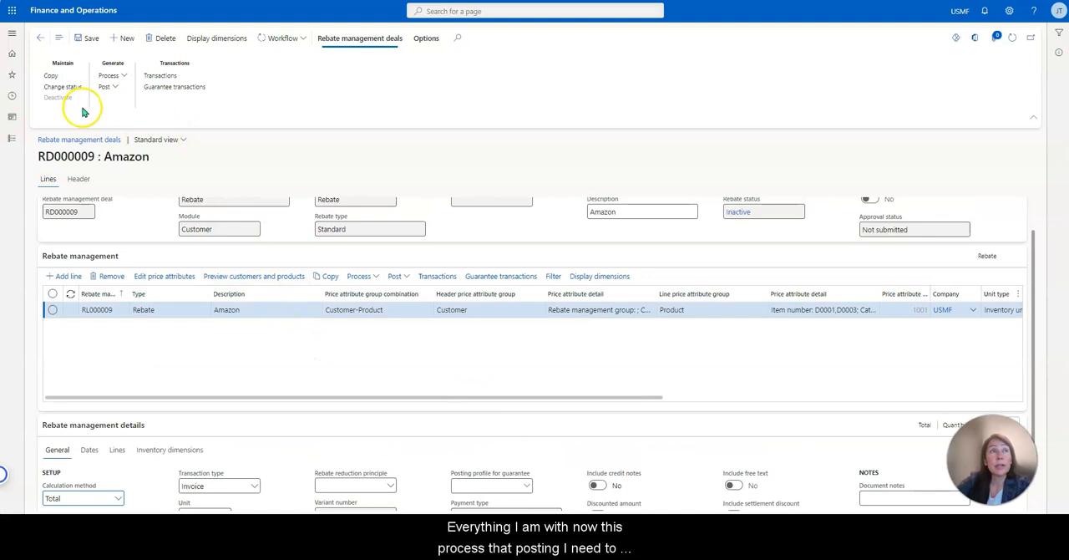
pyautogui.click(62, 86)
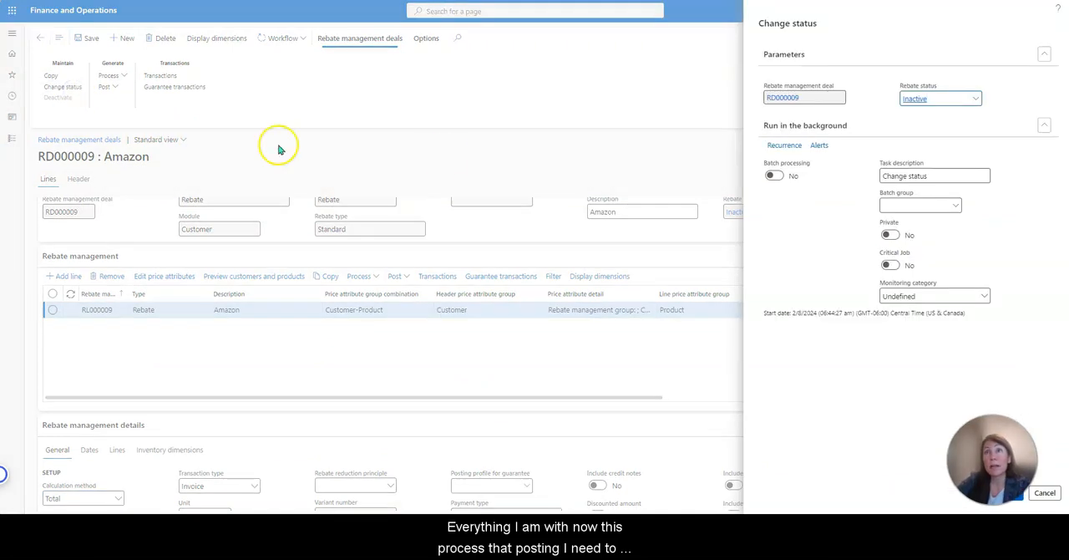
pyautogui.click(976, 99)
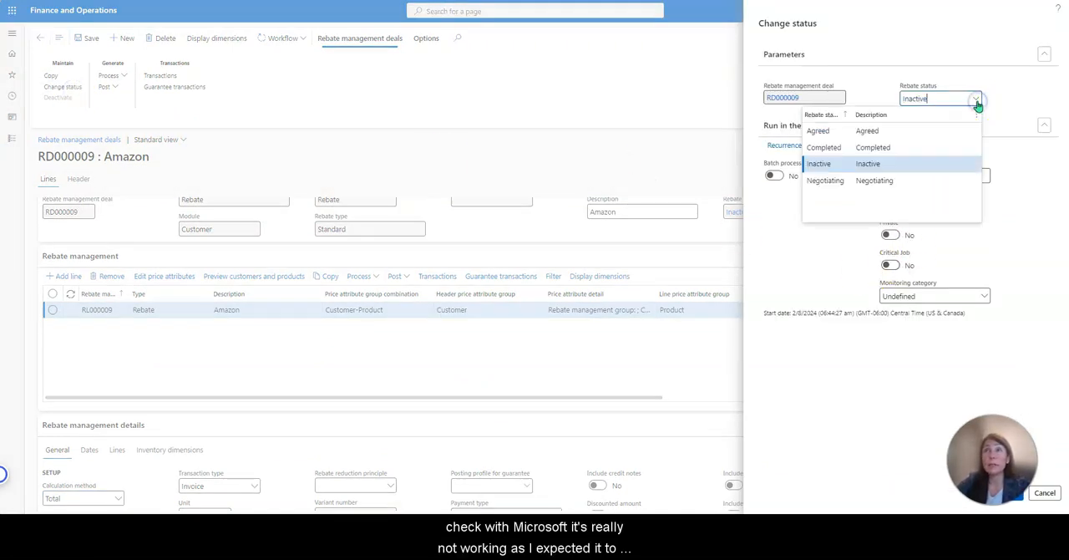
pyautogui.click(944, 131)
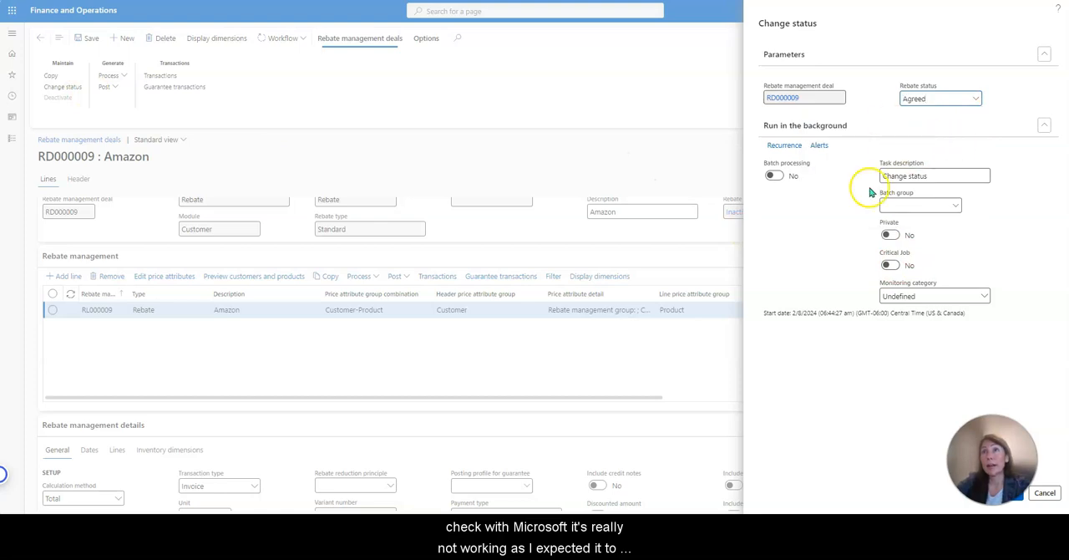
pyautogui.click(1013, 501)
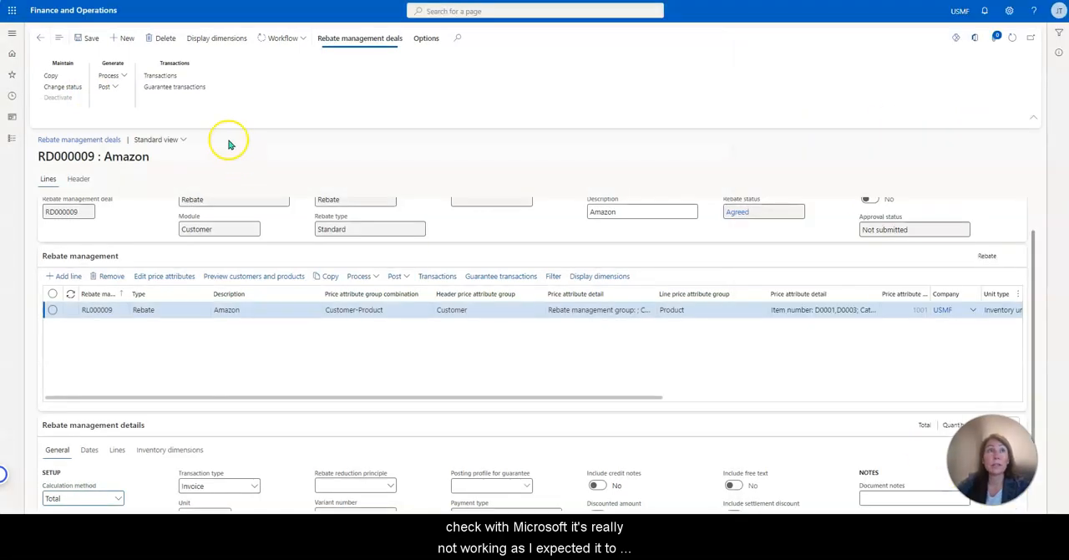
# Submit the Amazon deal to the rebate and deductions deal workflow without a comment and save it.
pyautogui.scroll(1, 825, 357)
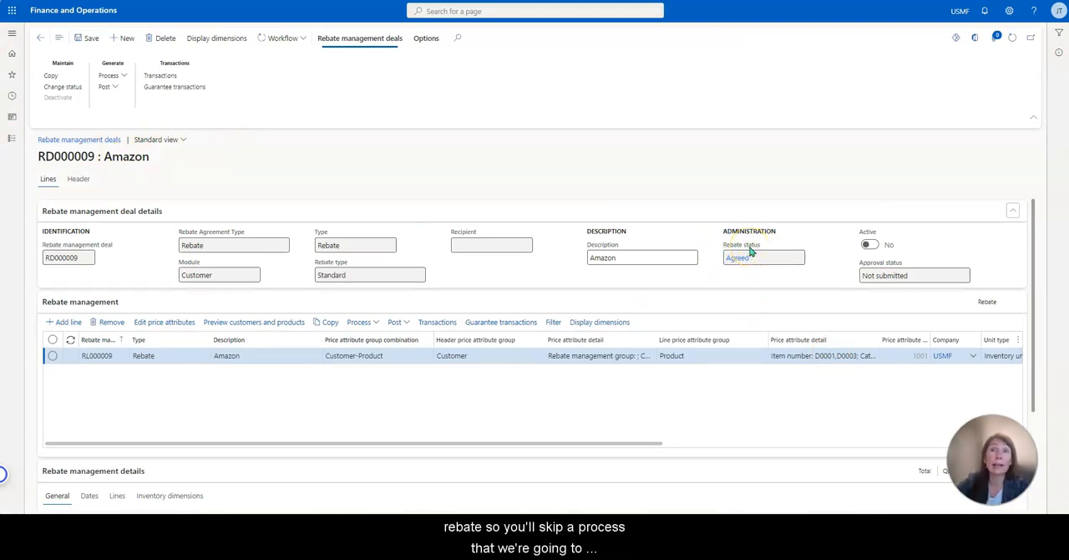
pyautogui.click(294, 38)
pyautogui.click(296, 56)
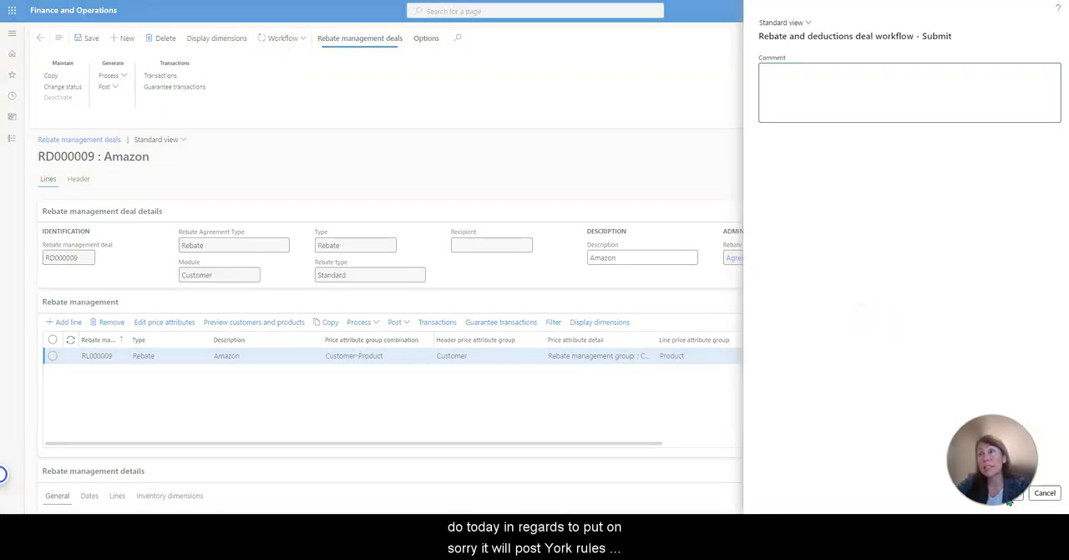
pyautogui.click(1009, 500)
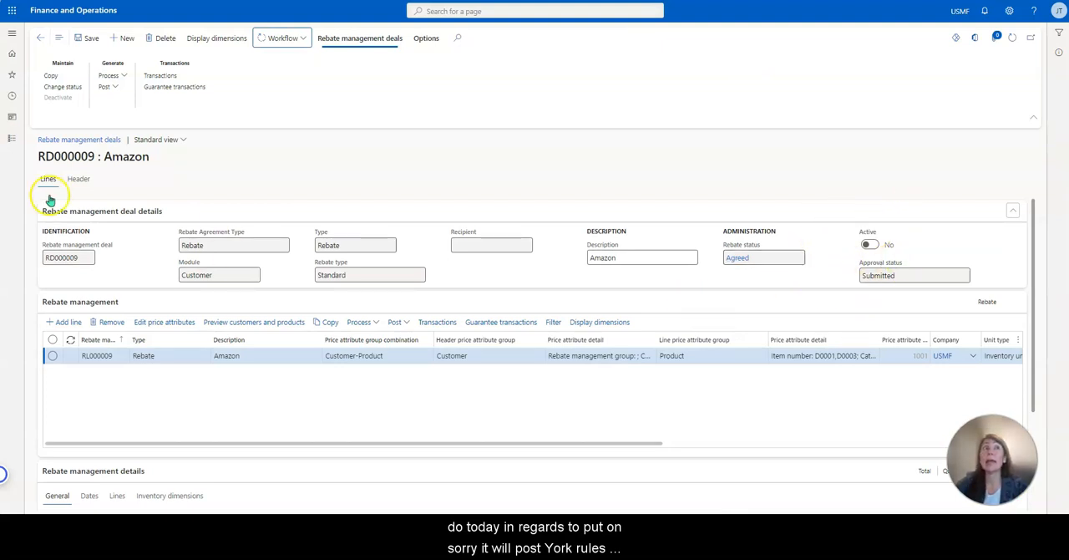
pyautogui.click(81, 41)
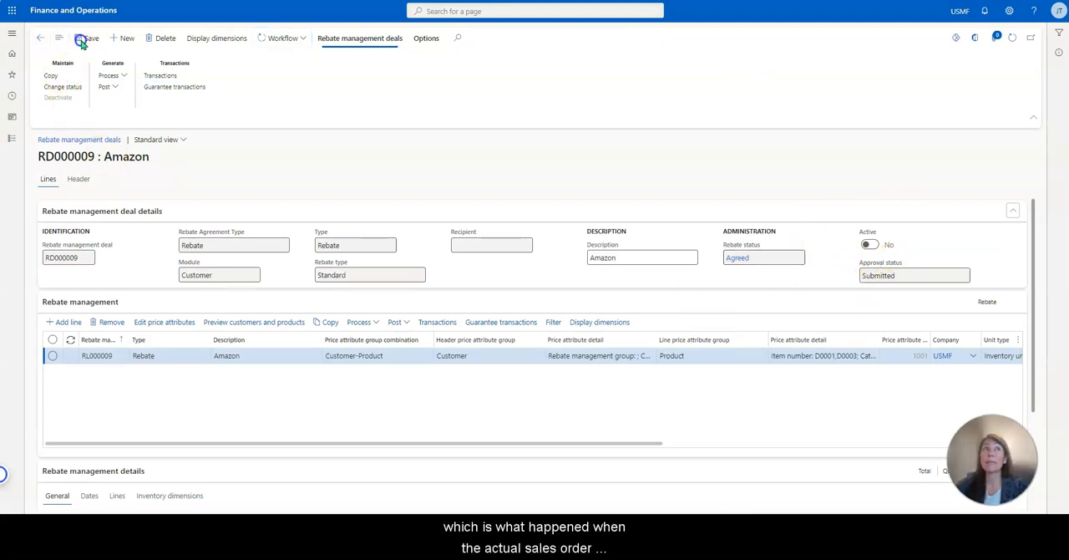
# Return to the list of rebate deals, clear the Description filter and select the Amazon deal.
pyautogui.click(39, 38)
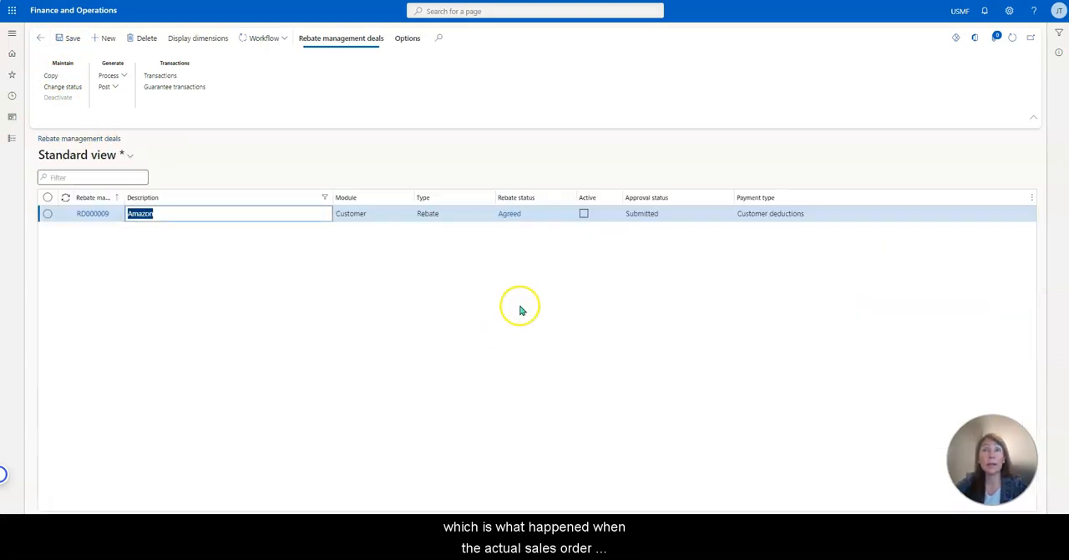
pyautogui.click(251, 192)
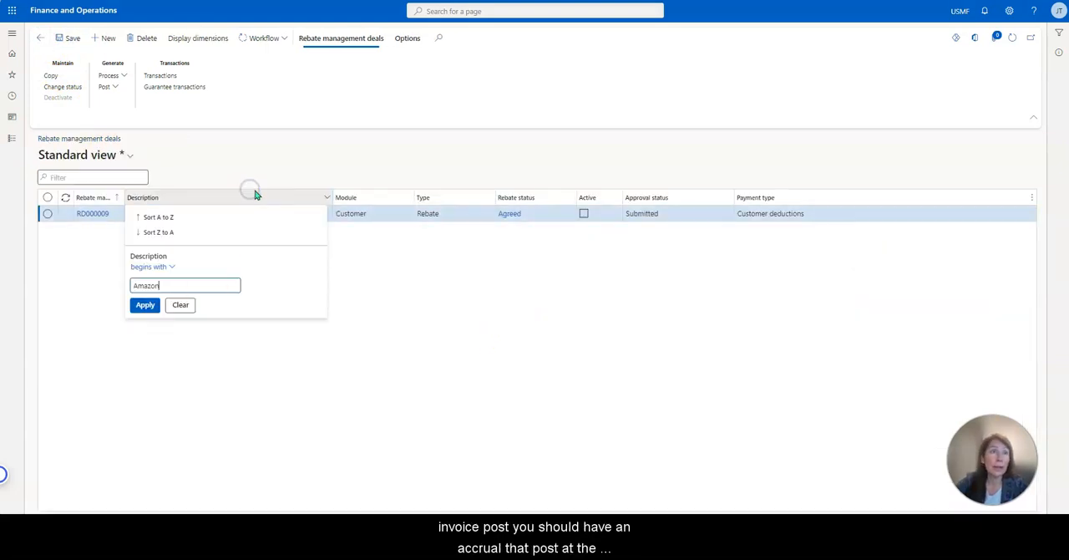
pyautogui.click(180, 304)
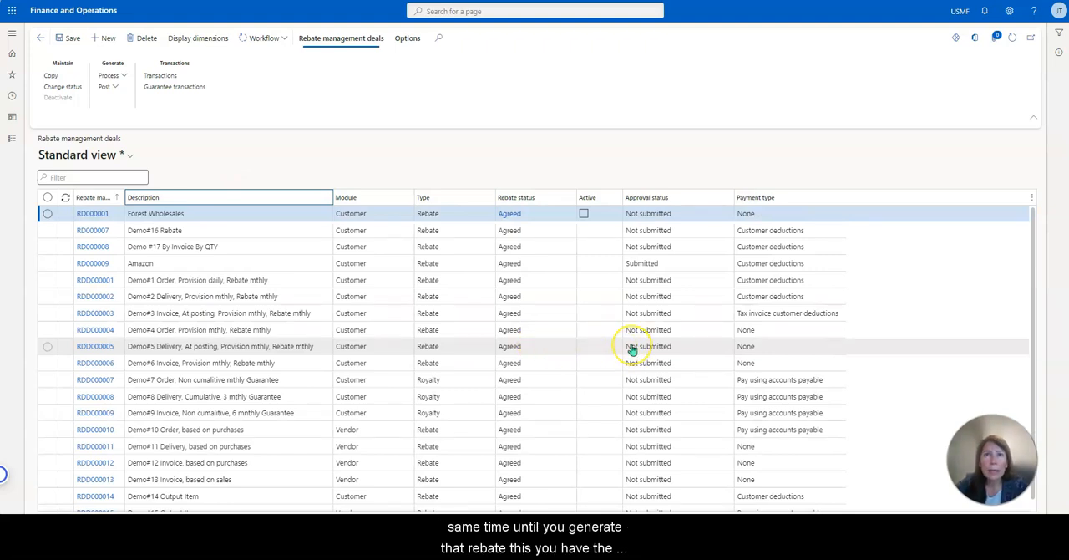
pyautogui.click(704, 265)
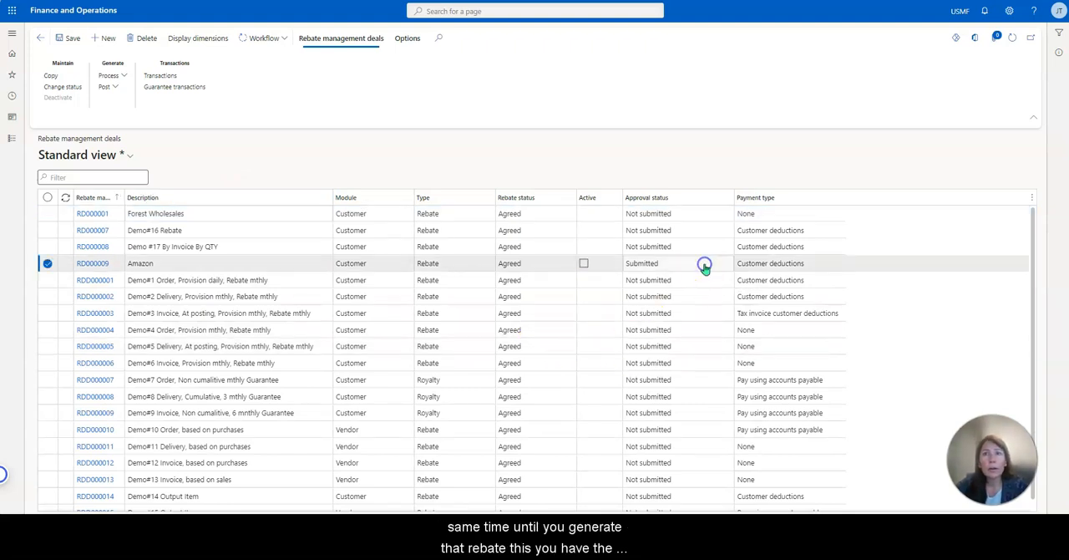
pyautogui.scroll(-1, 680, 358)
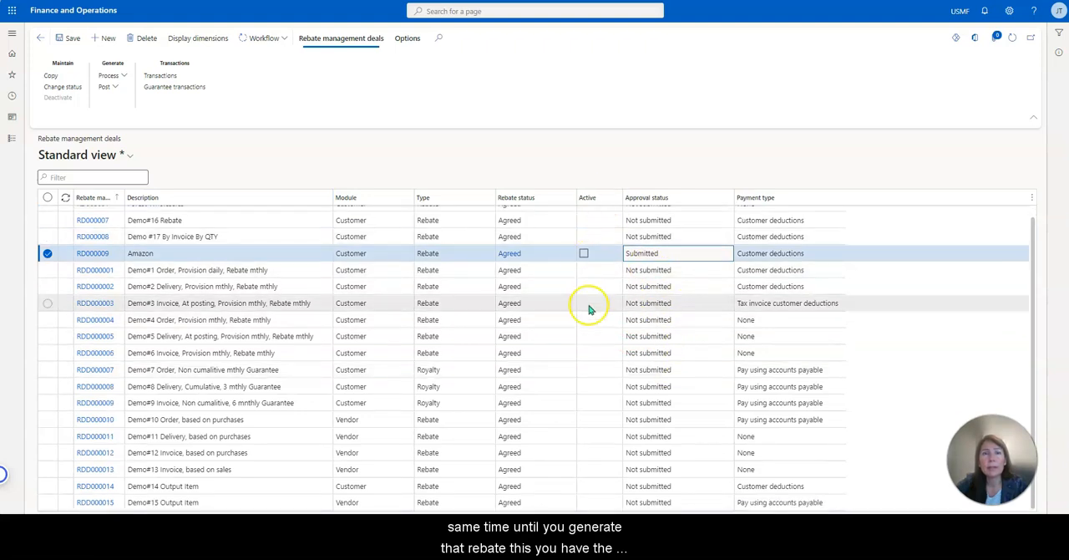
pyautogui.scroll(1, 603, 376)
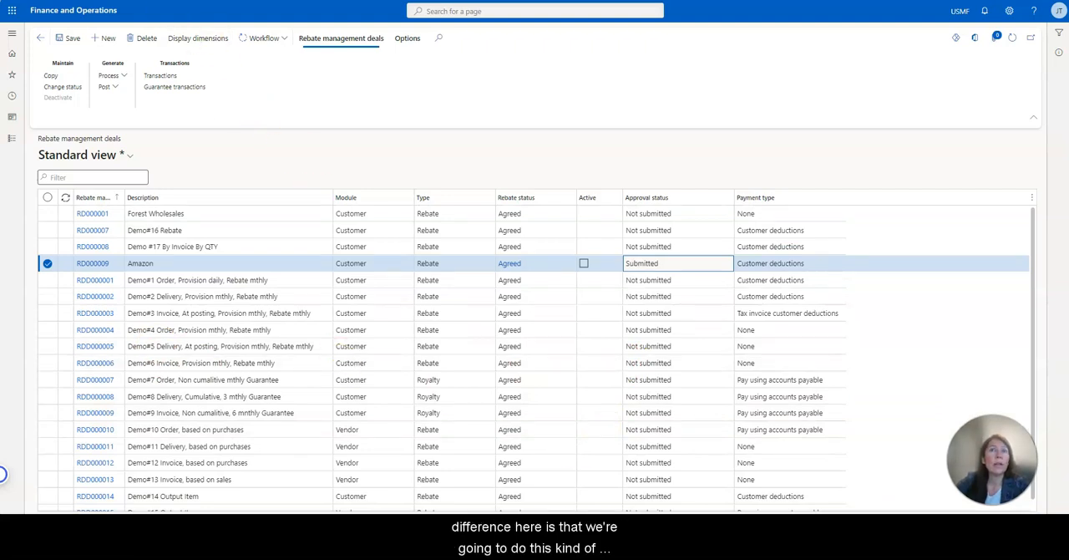
# Open the All sales orders list of Accounts receivable in a second browser tab and open Forest Wholesales order 001039.
pyautogui.rightClick(156, 2)
pyautogui.click(269, 11)
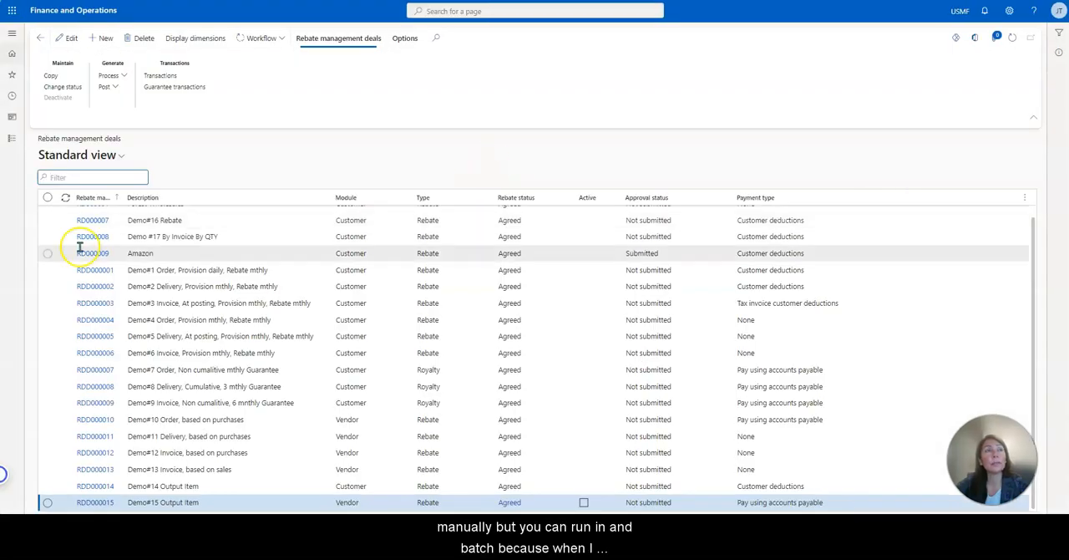
pyautogui.click(12, 141)
pyautogui.click(74, 178)
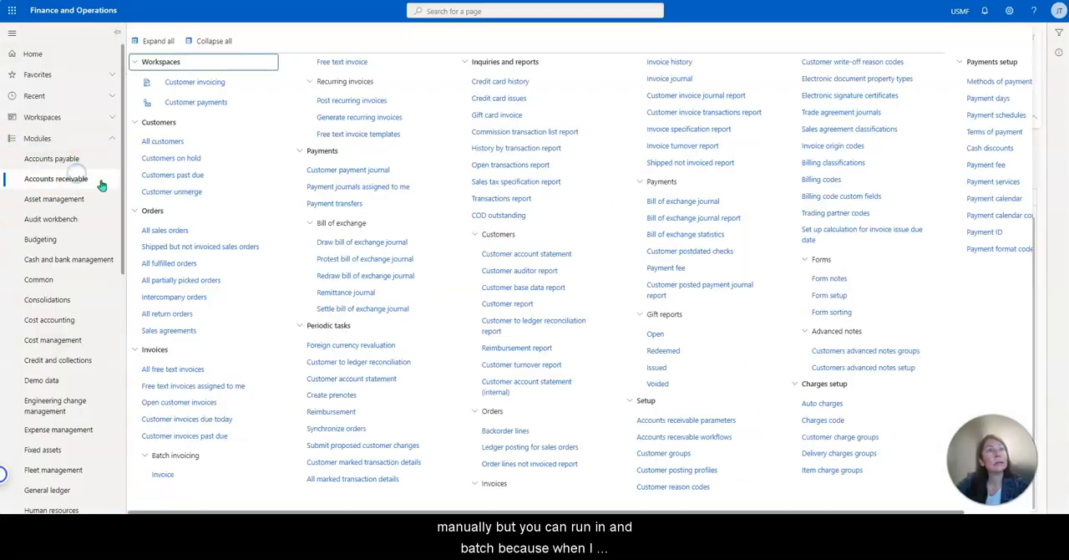
pyautogui.click(194, 236)
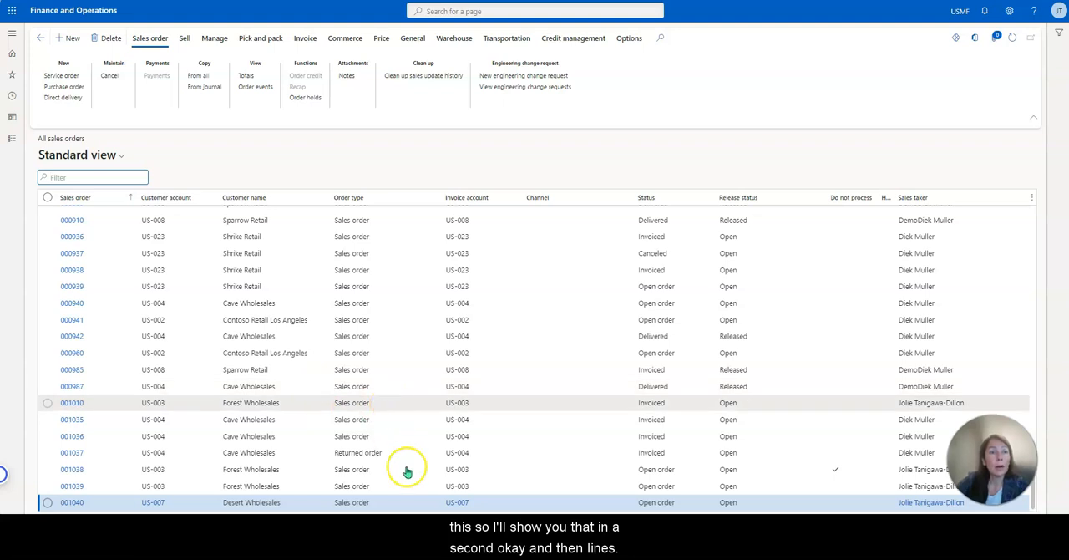
pyautogui.click(242, 487)
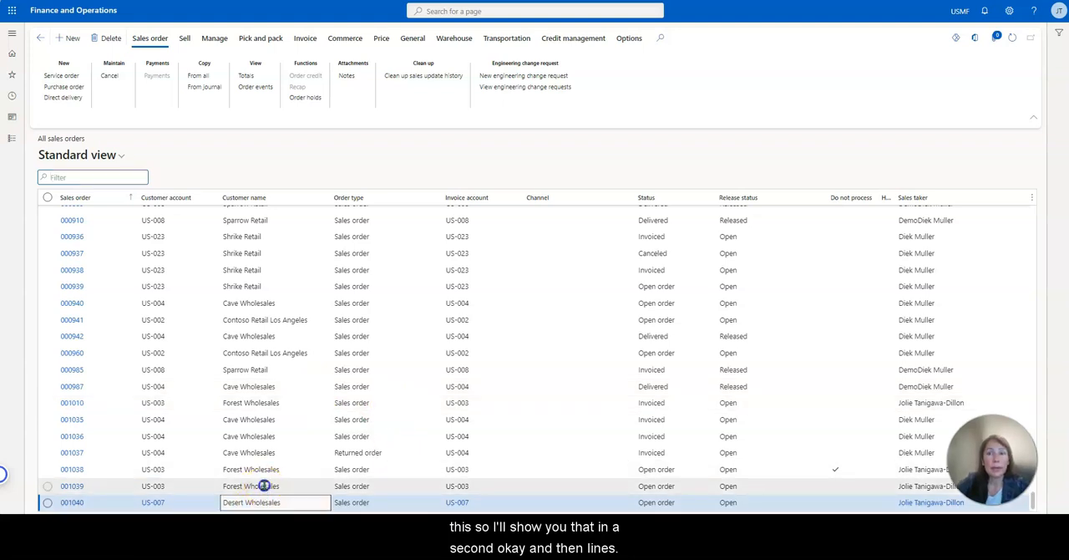
pyautogui.click(71, 489)
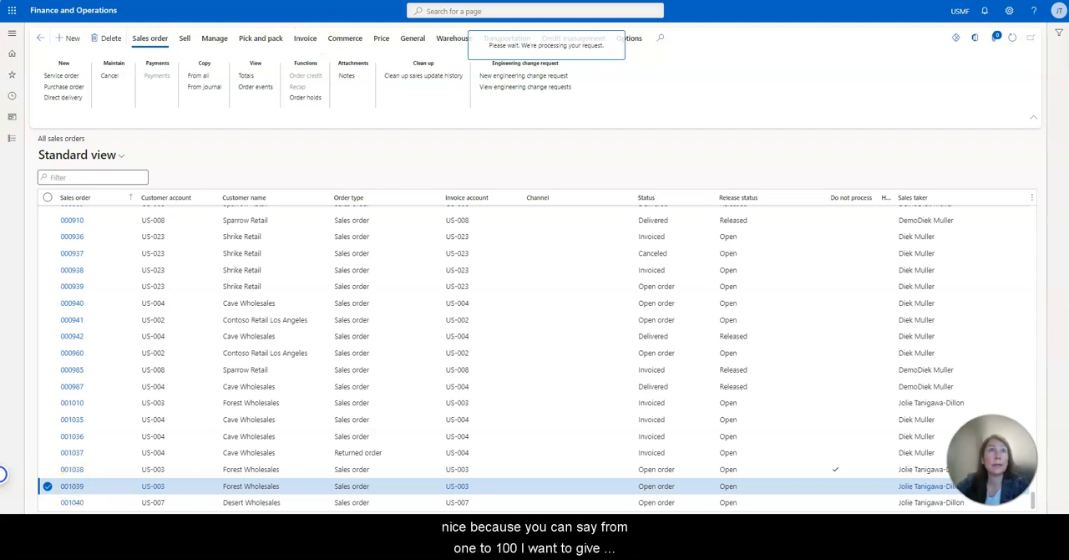
# Go back to the rebate management deals, refresh the list and check the Amazon deal's active flag and approval status.
pyautogui.hotkey('ctrl', 'Tab')
pyautogui.click(1010, 45)
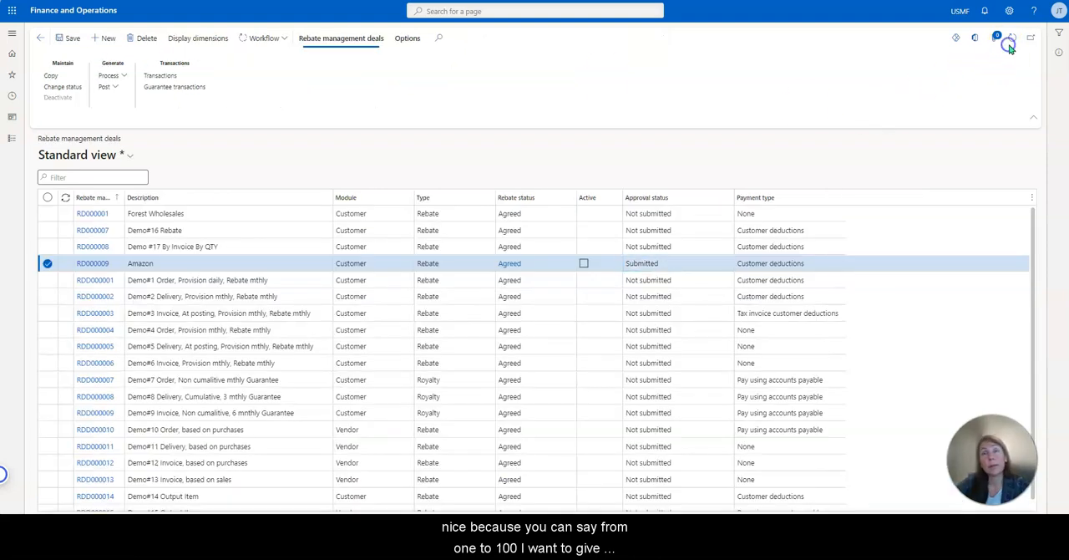
pyautogui.click(622, 272)
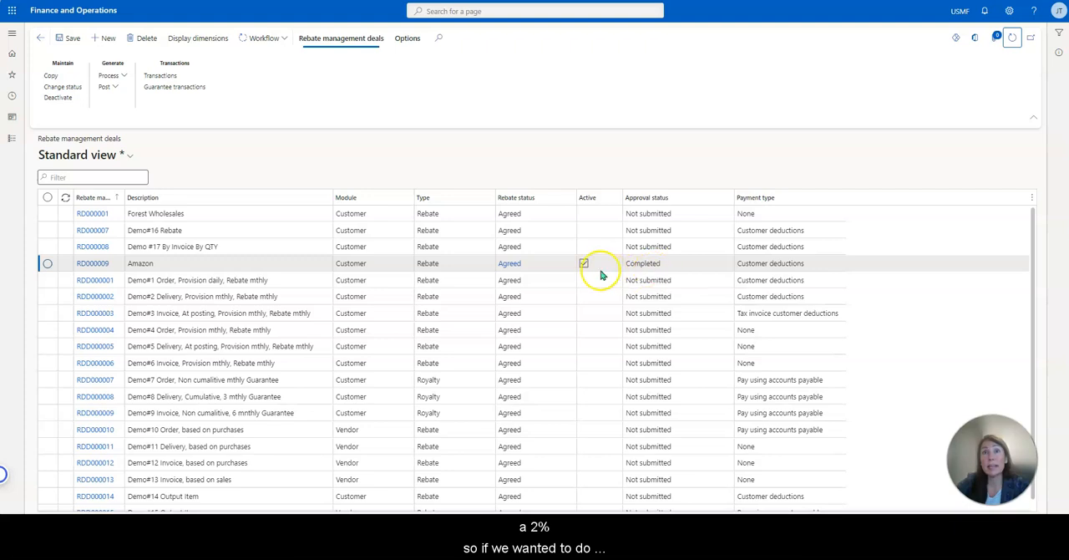
pyautogui.click(688, 270)
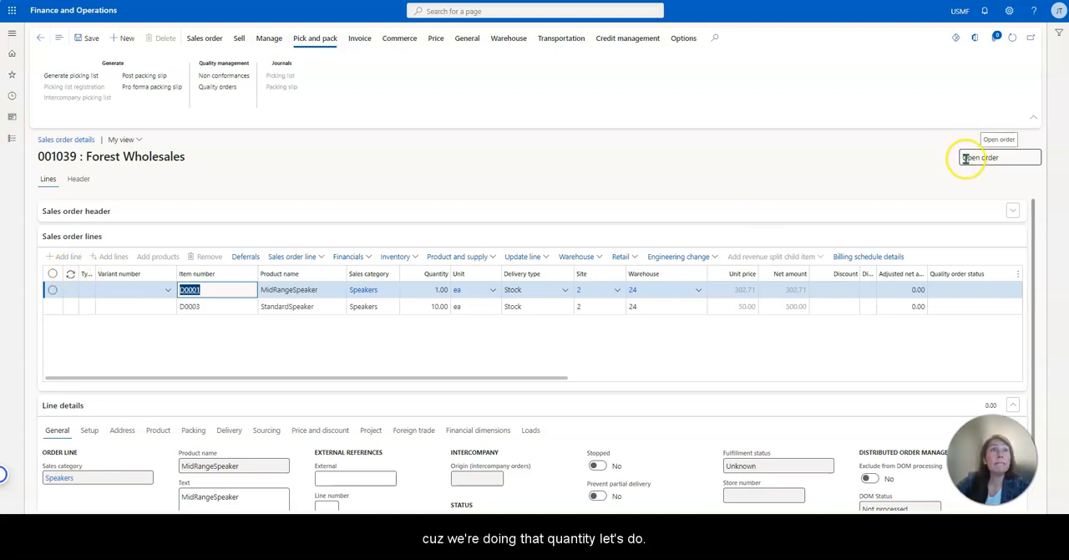
# Leave sales order 001039 and preview the customers and products matched by Amazon rebate deal RD000009.
pyautogui.click(38, 40)
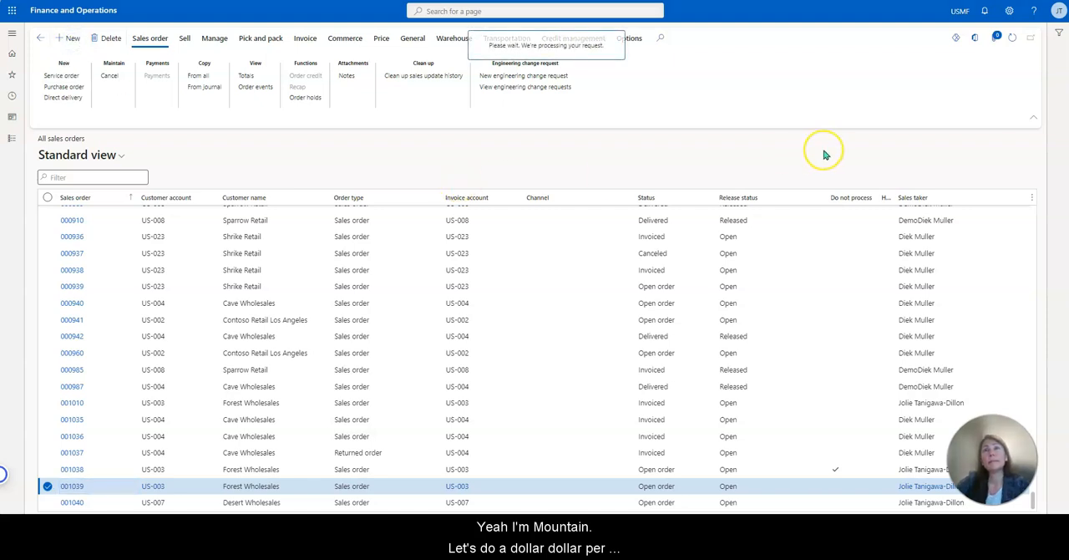
pyautogui.click(843, 120)
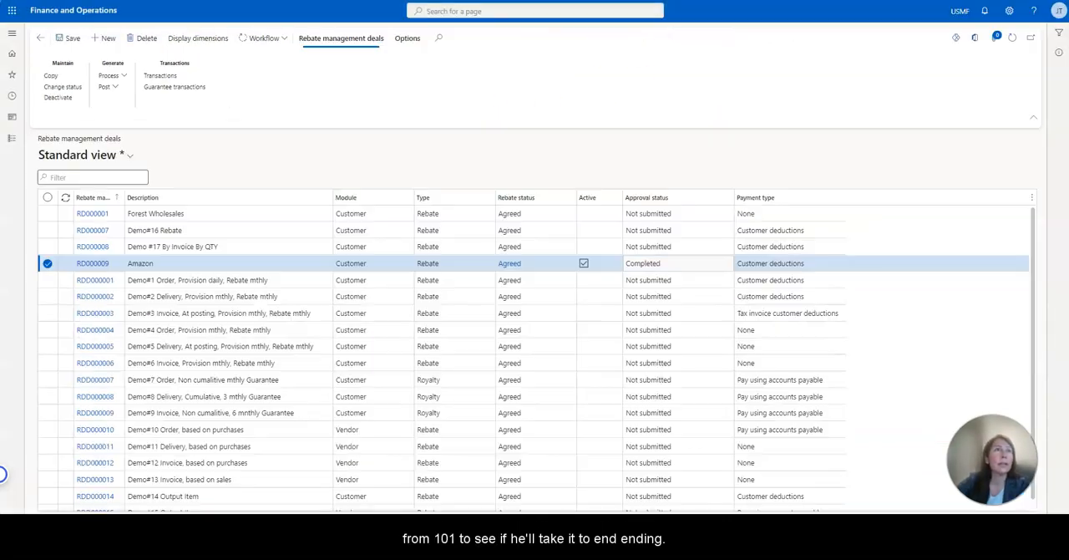
pyautogui.click(102, 263)
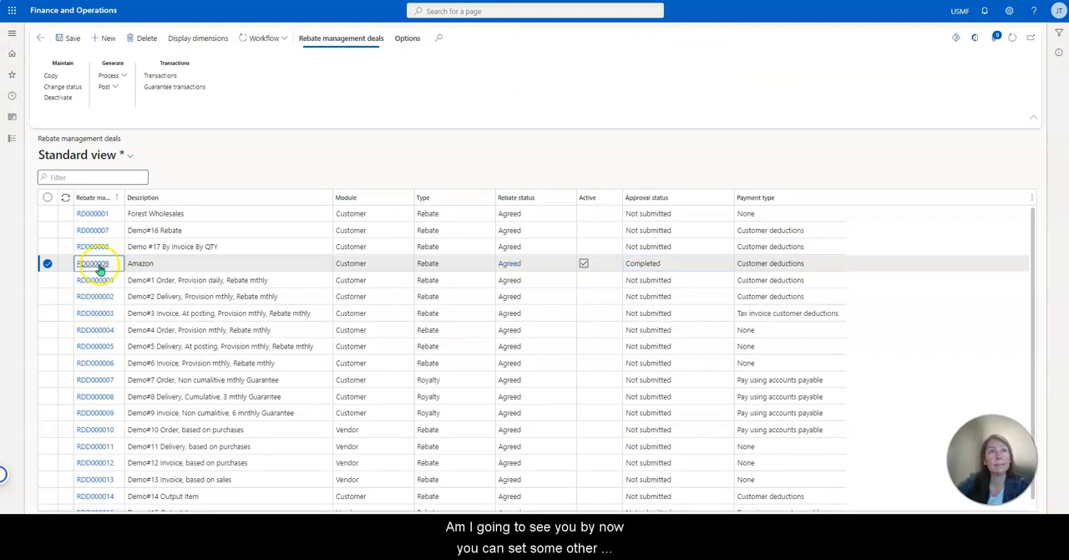
pyautogui.click(99, 265)
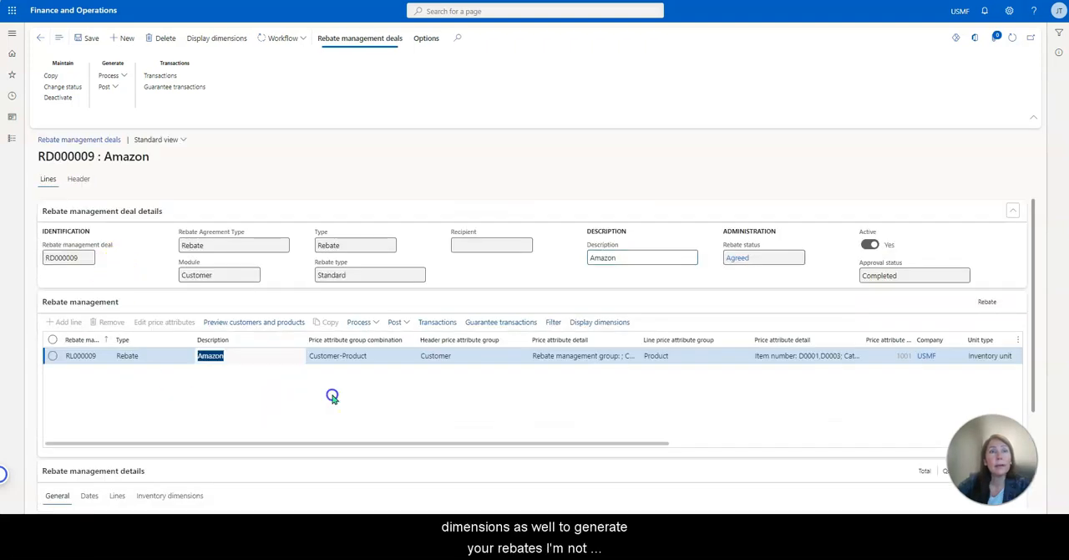
pyautogui.click(279, 321)
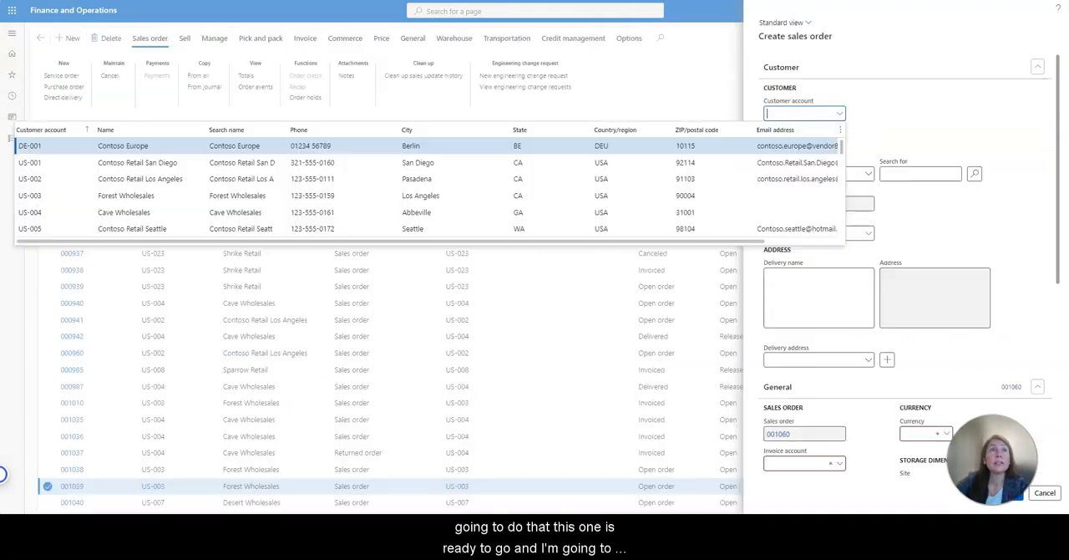
# Create a sales order for customer account US-002 with site 1 and warehouse 11.
pyautogui.click(271, 179)
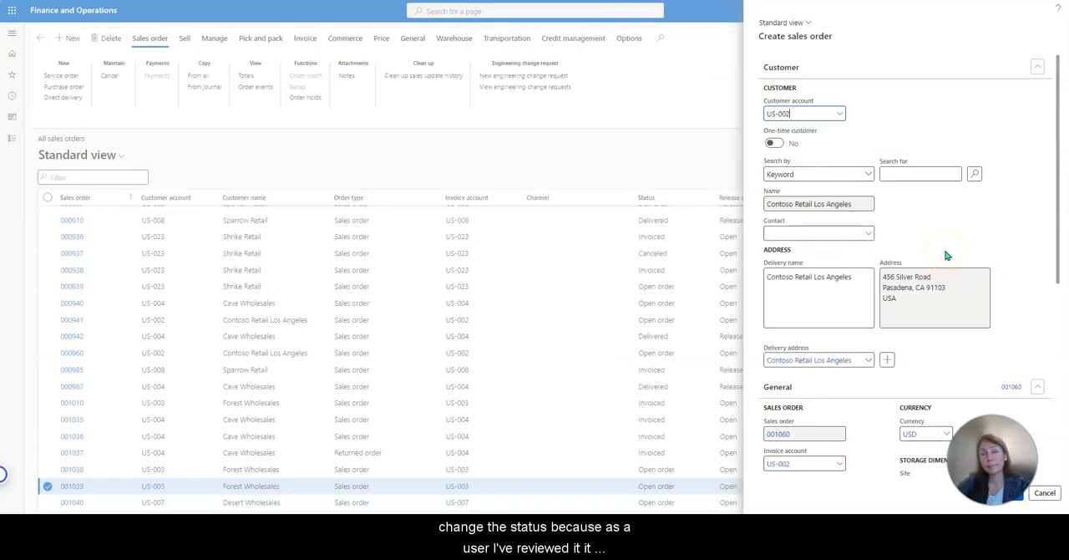
pyautogui.scroll(-5, 978, 334)
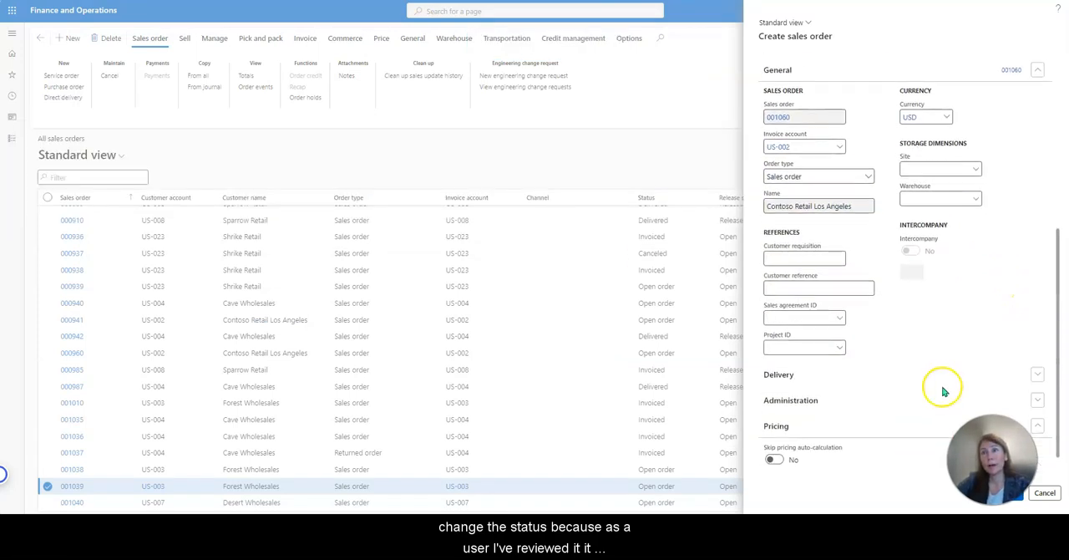
pyautogui.click(977, 171)
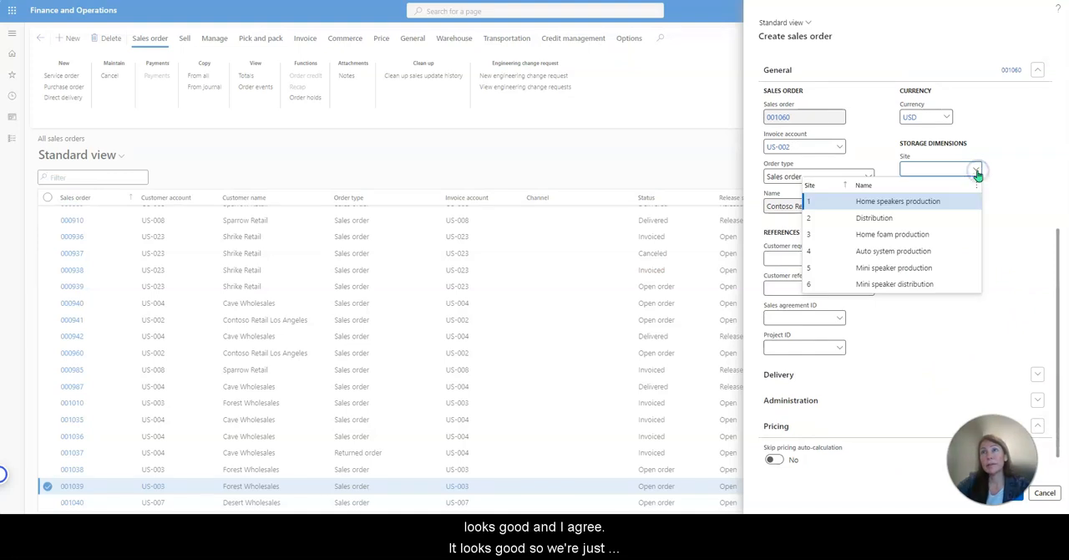
pyautogui.click(933, 207)
pyautogui.click(976, 198)
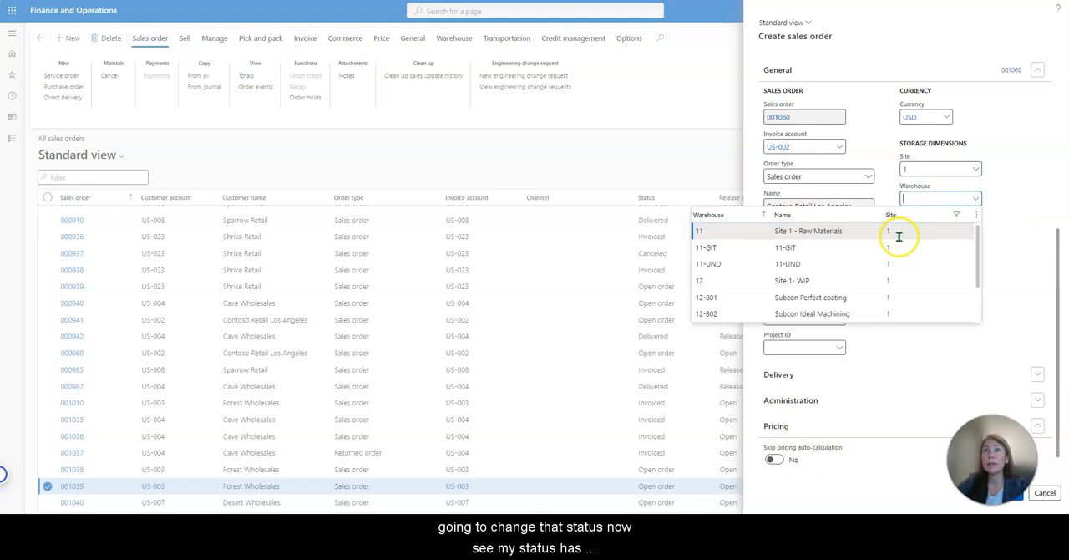
pyautogui.click(899, 234)
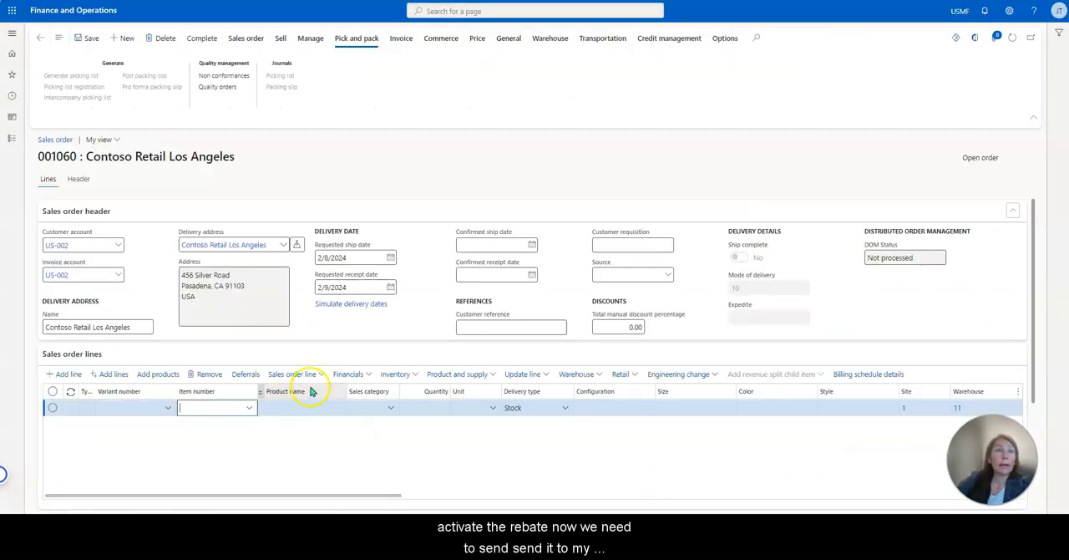
# Enter item D0001 (MidRangeSpeaker) on the new sales order's first line.
pyautogui.click(250, 409)
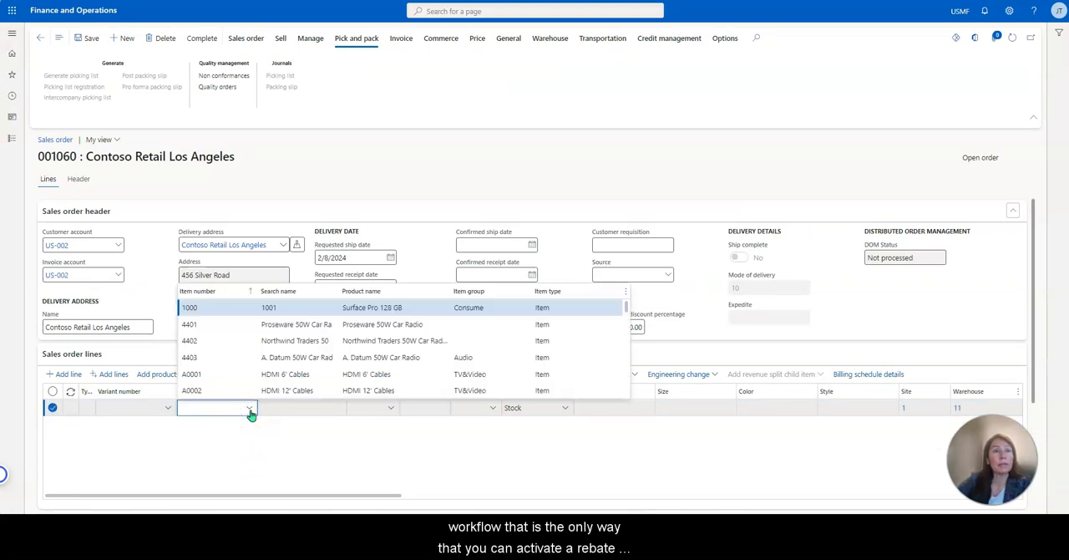
pyautogui.scroll(-5, 418, 353)
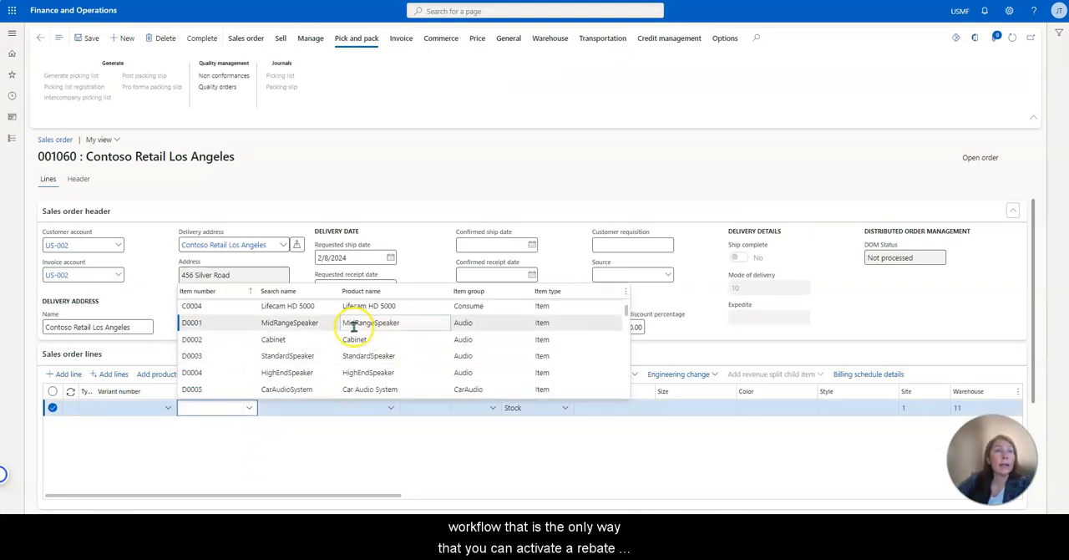
pyautogui.click(355, 329)
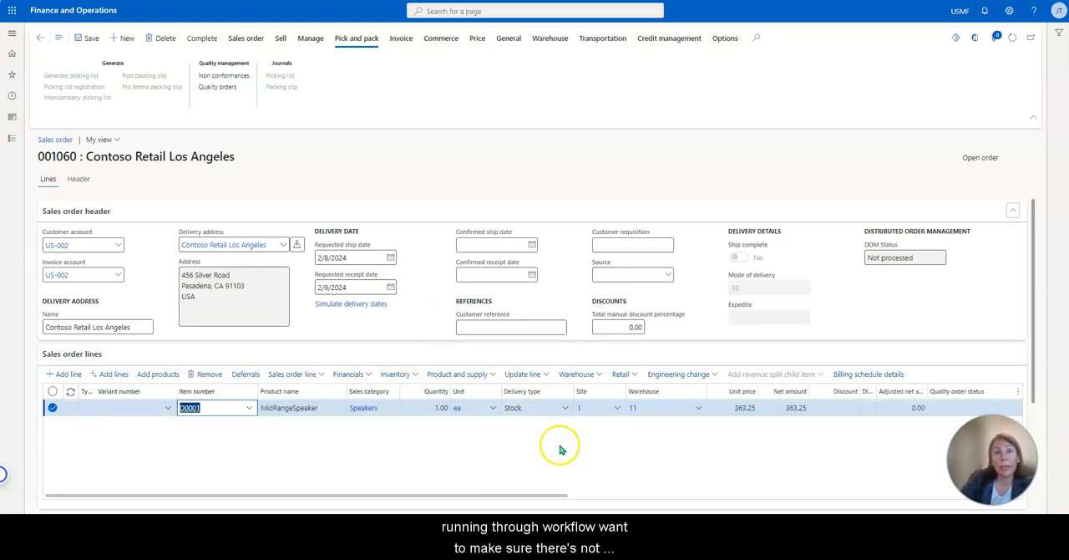
# Review the D0001 line's price details for rebates not included in the net amount, and close them.
pyautogui.click(307, 375)
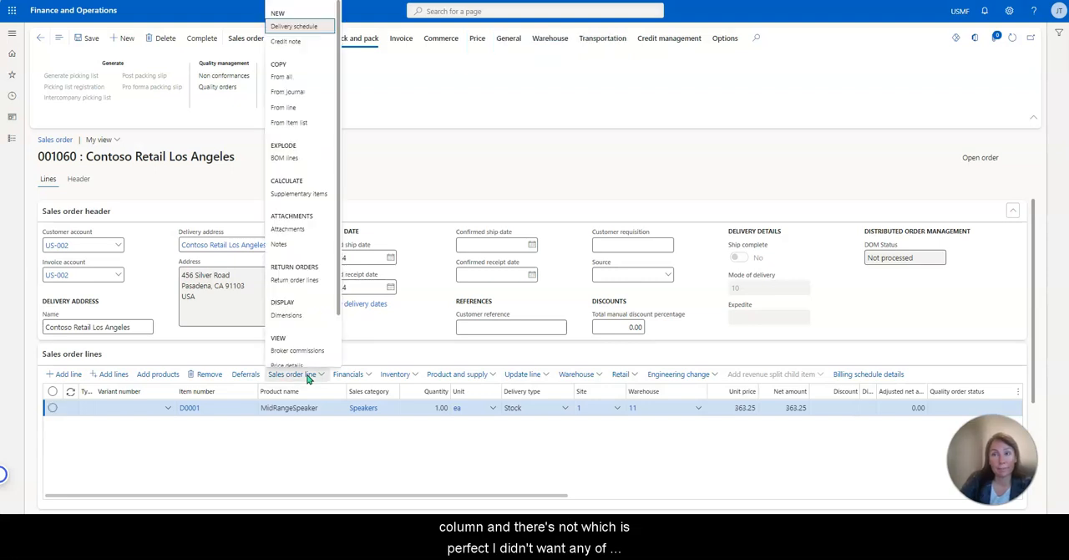
pyautogui.scroll(-2, 322, 293)
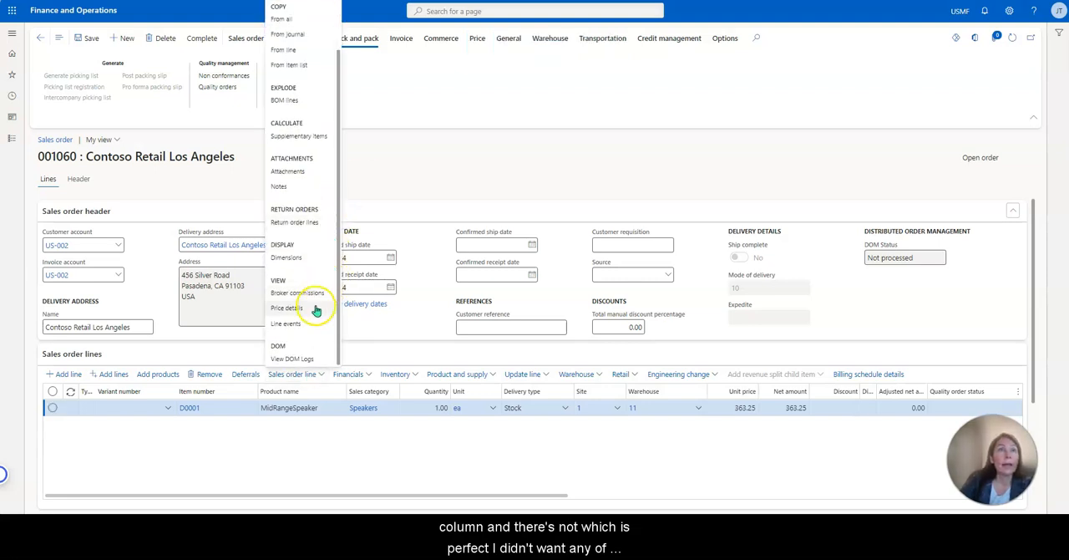
pyautogui.click(315, 306)
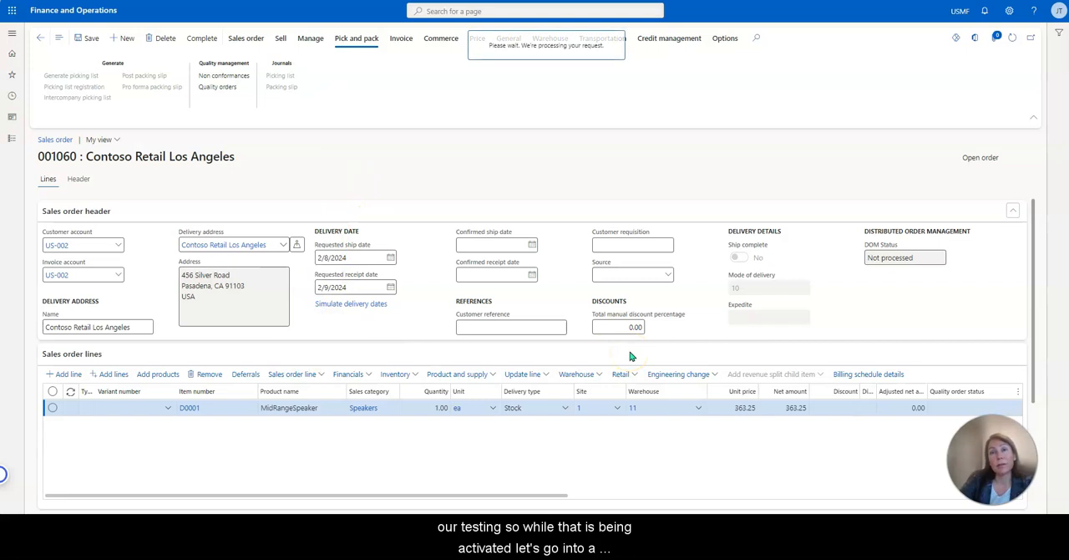
pyautogui.scroll(-1, 631, 357)
pyautogui.click(189, 247)
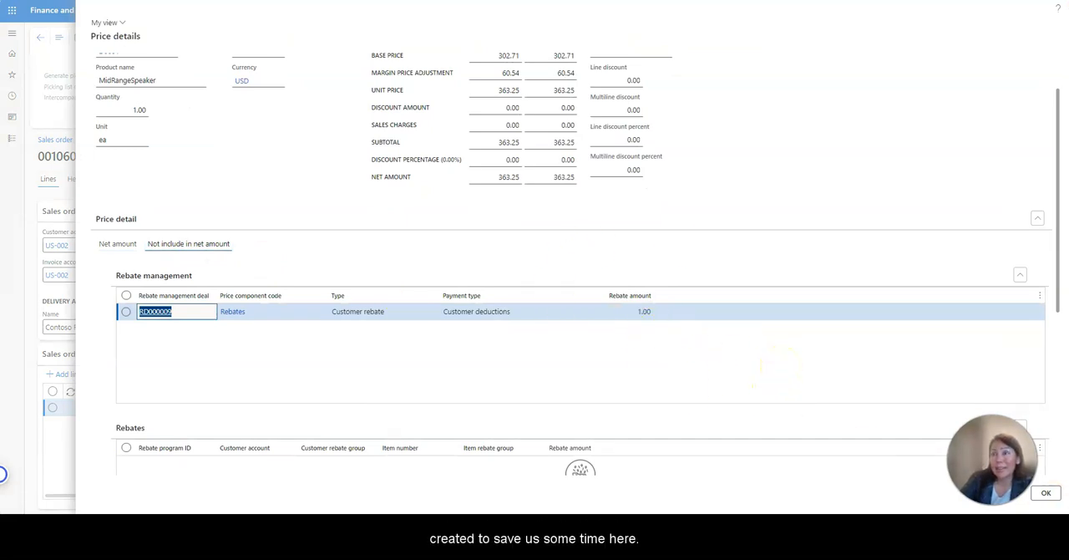
pyautogui.click(1047, 495)
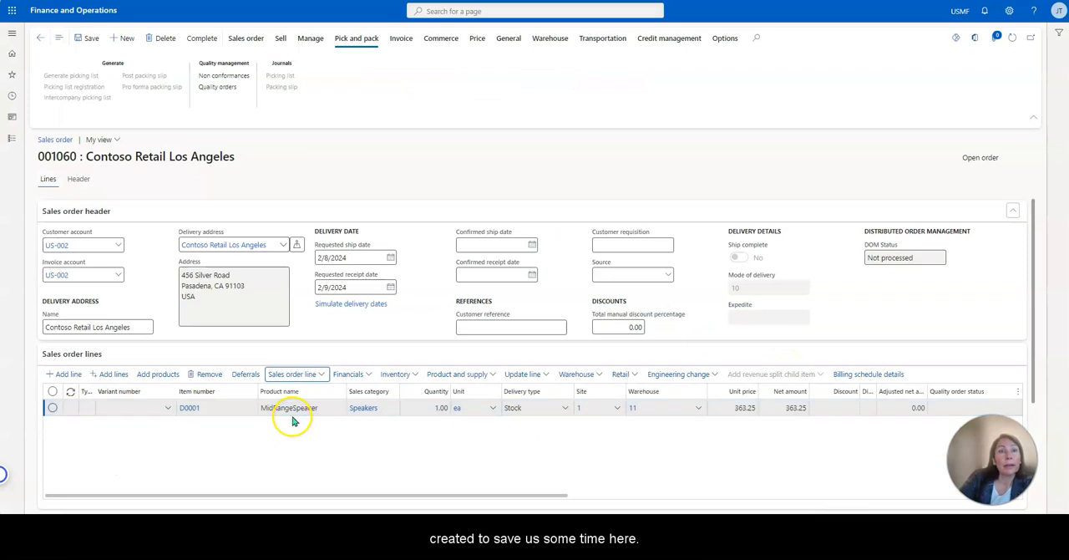
pyautogui.click(330, 408)
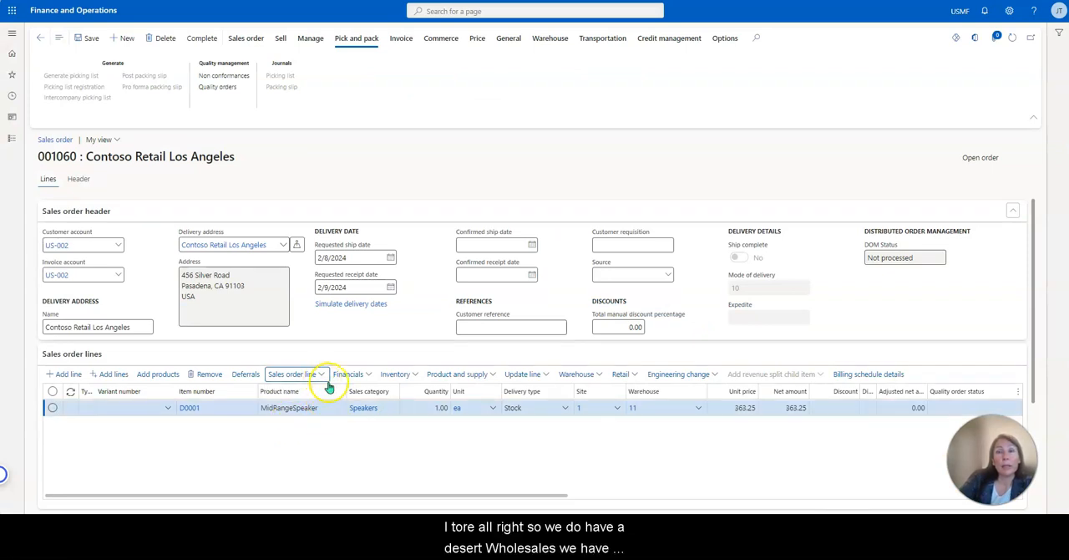
pyautogui.click(293, 374)
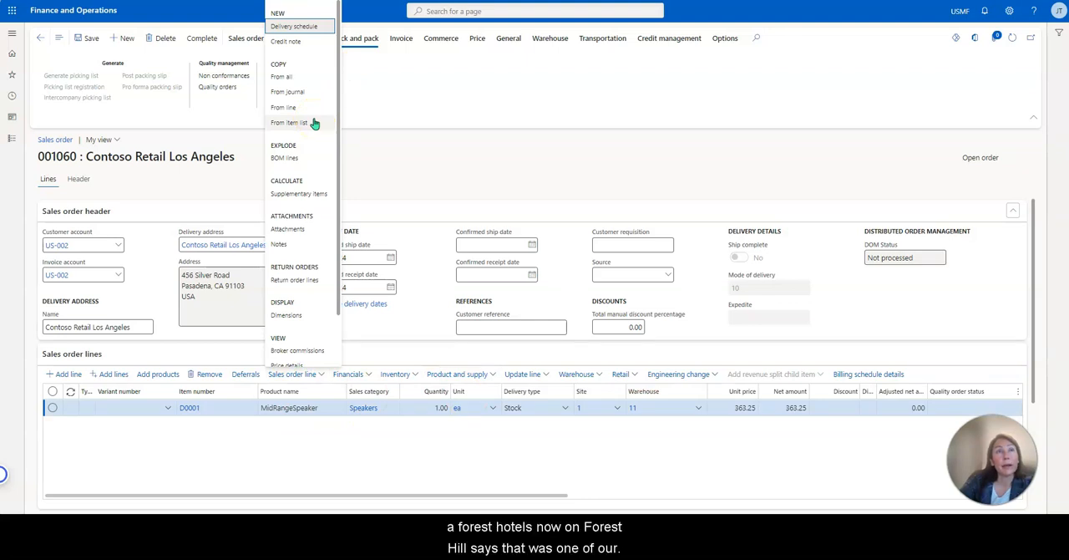
pyautogui.scroll(-1, 325, 148)
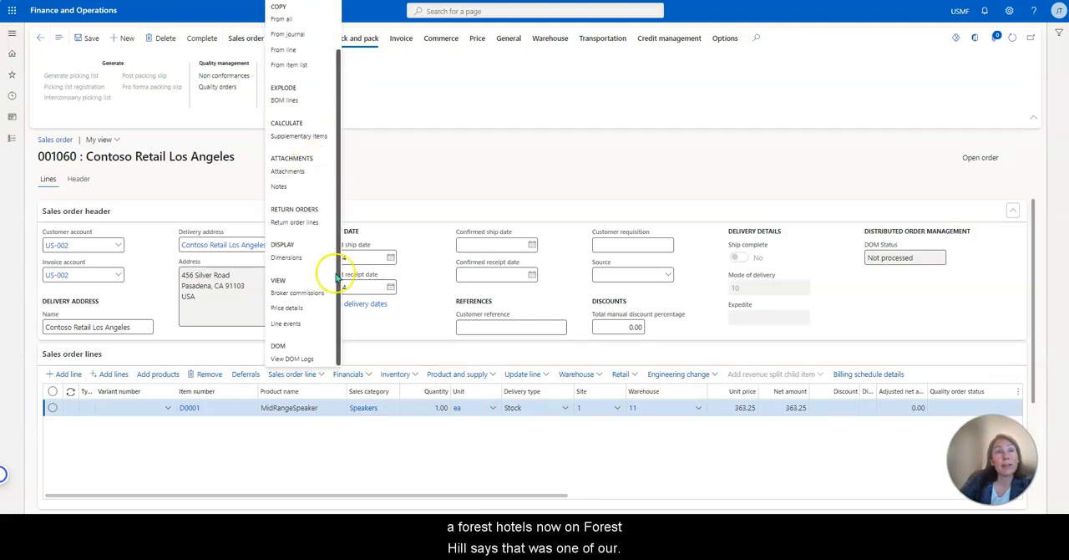
# Set the D0001 sales order line's quantity to 101.
pyautogui.click(439, 408)
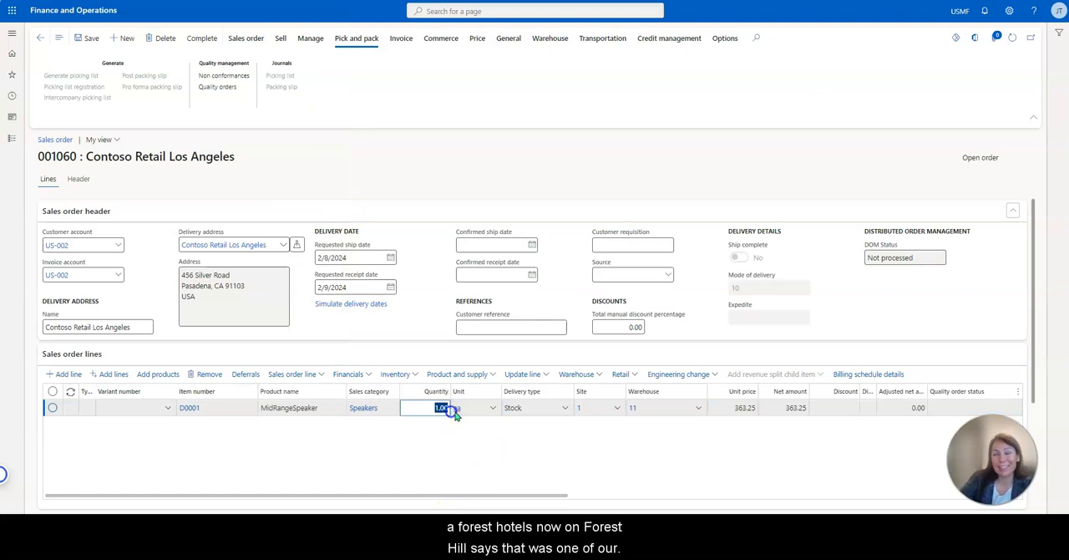
pyautogui.write('101')
pyautogui.click(455, 417)
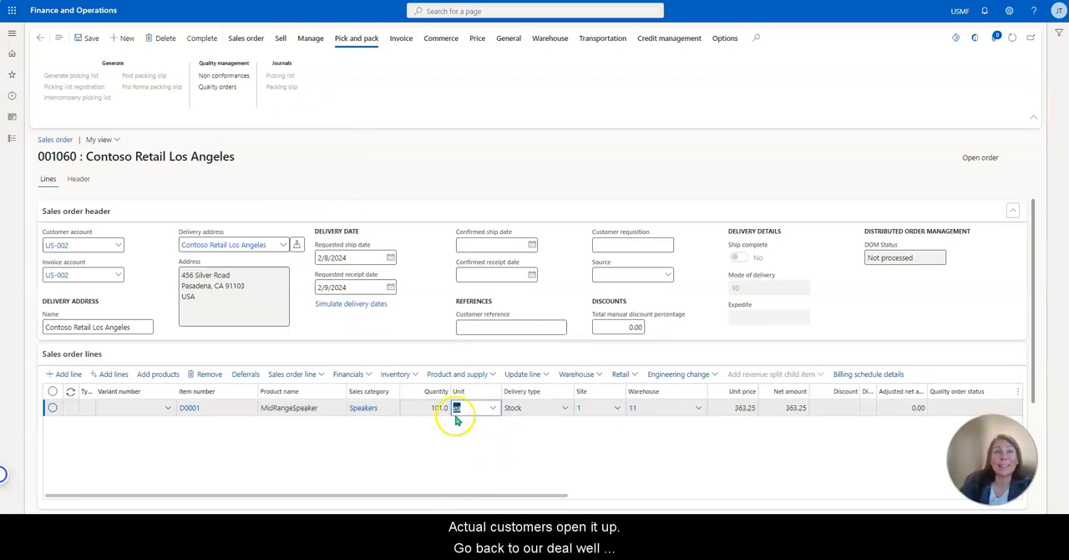
# Open the D0001 line's price details again and close the customer and product preview in the Amazon rebate deal.
pyautogui.click(313, 377)
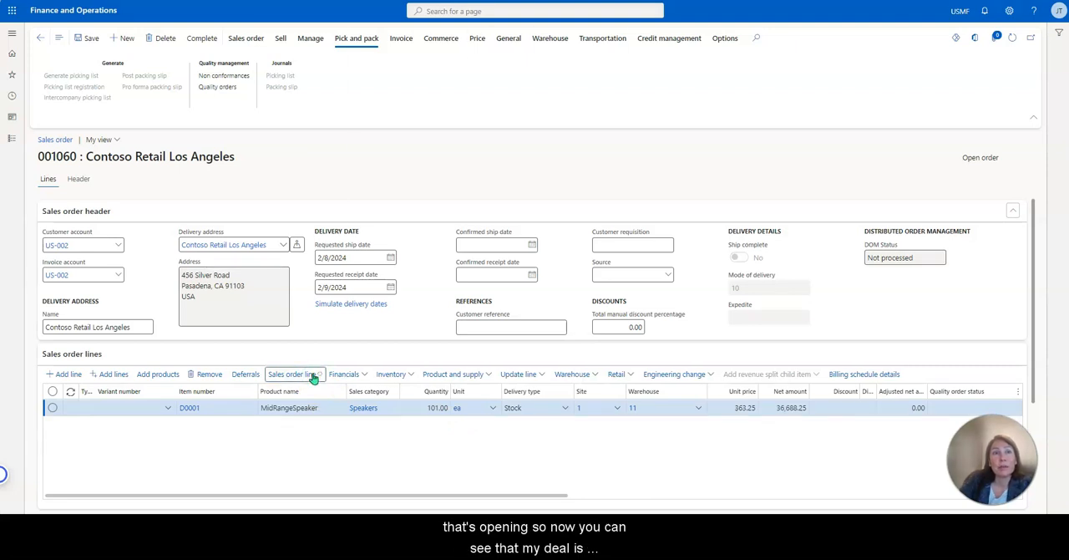
pyautogui.click(311, 314)
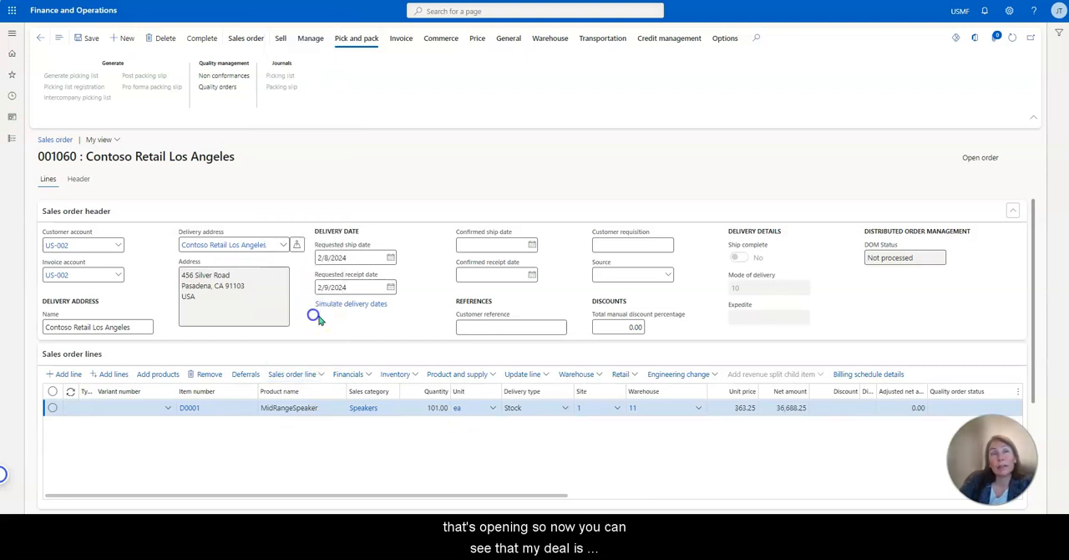
pyautogui.click(190, 307)
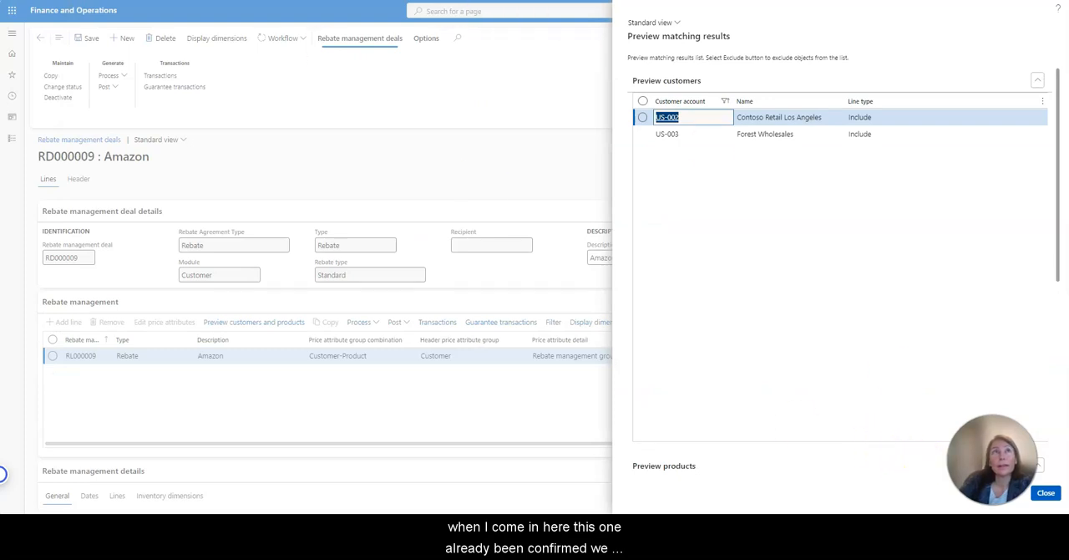
pyautogui.click(1046, 492)
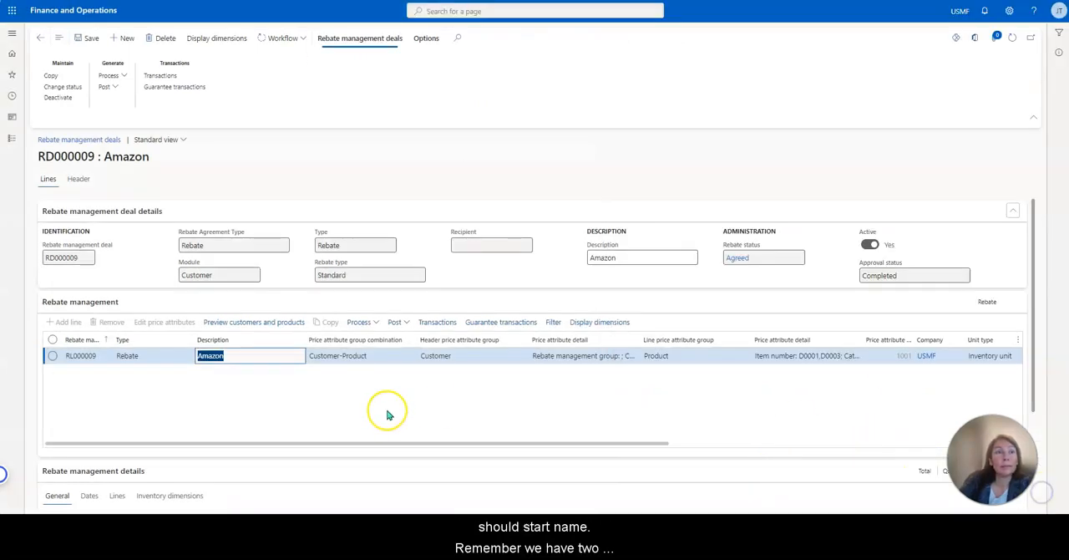
# Display the Amazon rebate line's quantity tiers, calculate 2.00 × 101 in Calculator, and close Calculator.
pyautogui.scroll(-3, 389, 410)
pyautogui.click(118, 355)
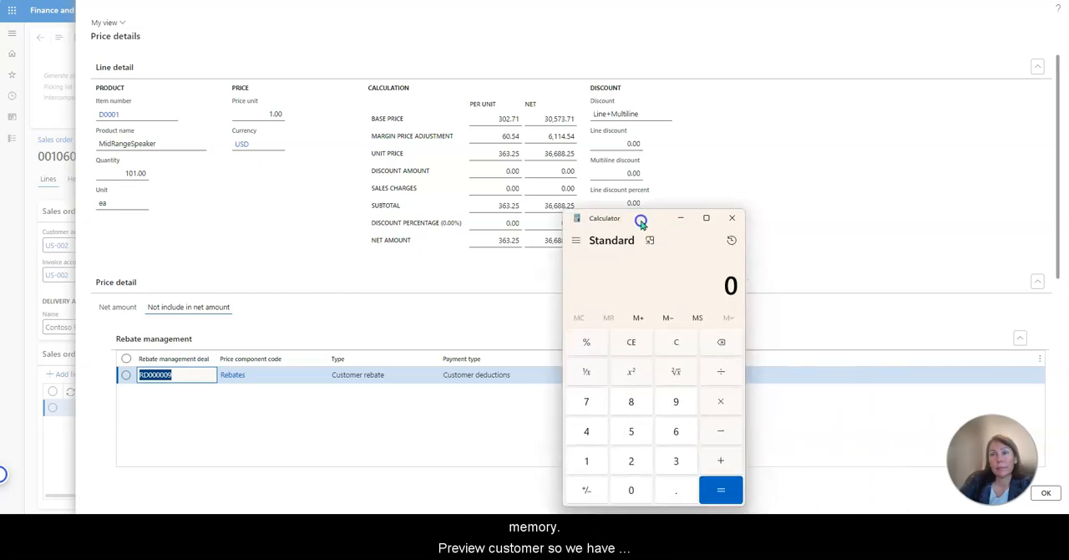
pyautogui.click(624, 446)
pyautogui.click(657, 474)
pyautogui.click(625, 474)
pyautogui.click(624, 474)
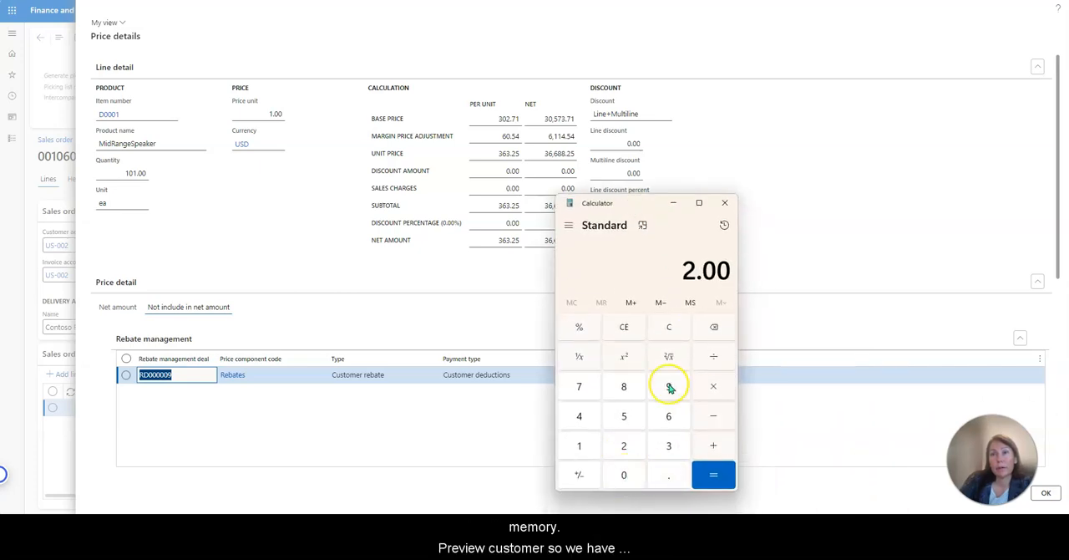
pyautogui.click(715, 386)
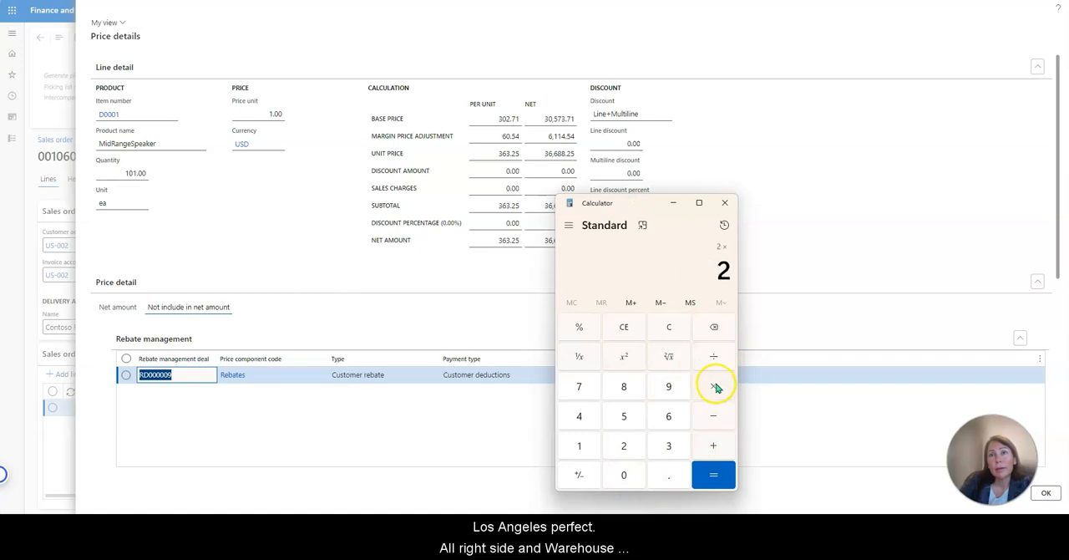
pyautogui.click(580, 451)
pyautogui.click(622, 475)
pyautogui.click(580, 446)
pyautogui.click(710, 473)
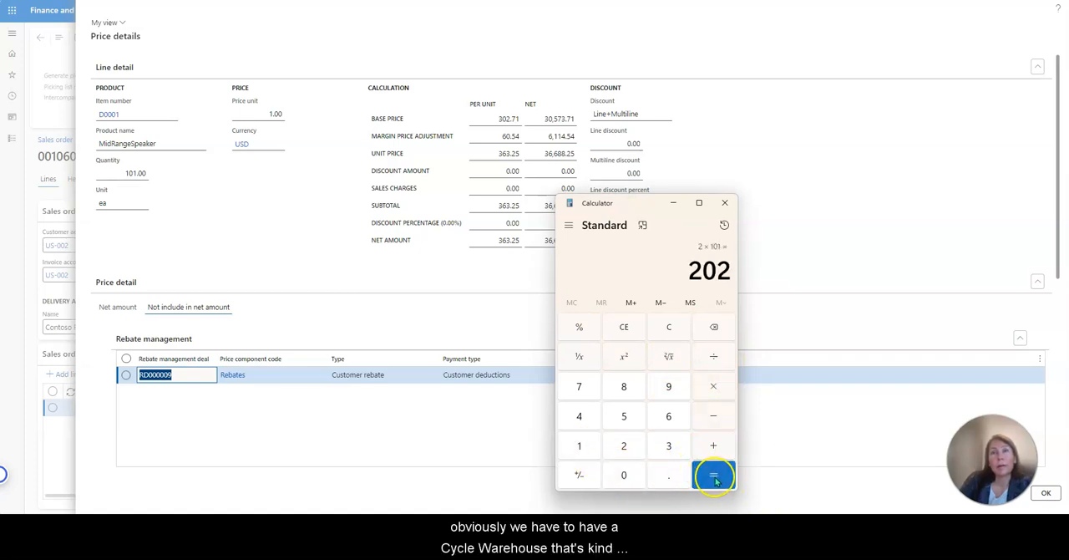
pyautogui.click(734, 212)
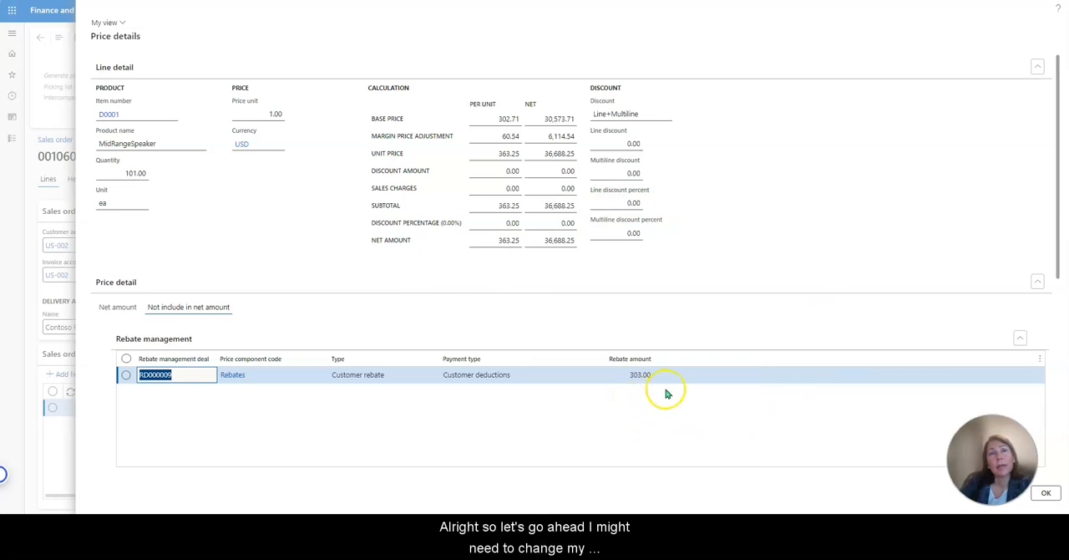
# Recheck the amounts on both quantity tiers of the Amazon rebate deal and close the D0001 line's price details.
pyautogui.hotkey('ctrl', 'Tab')
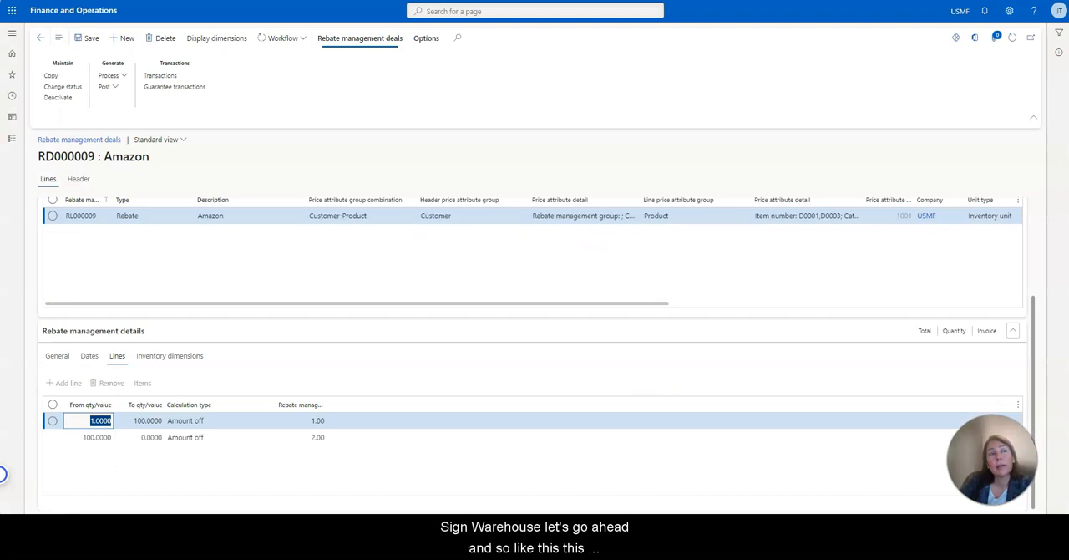
pyautogui.click(332, 442)
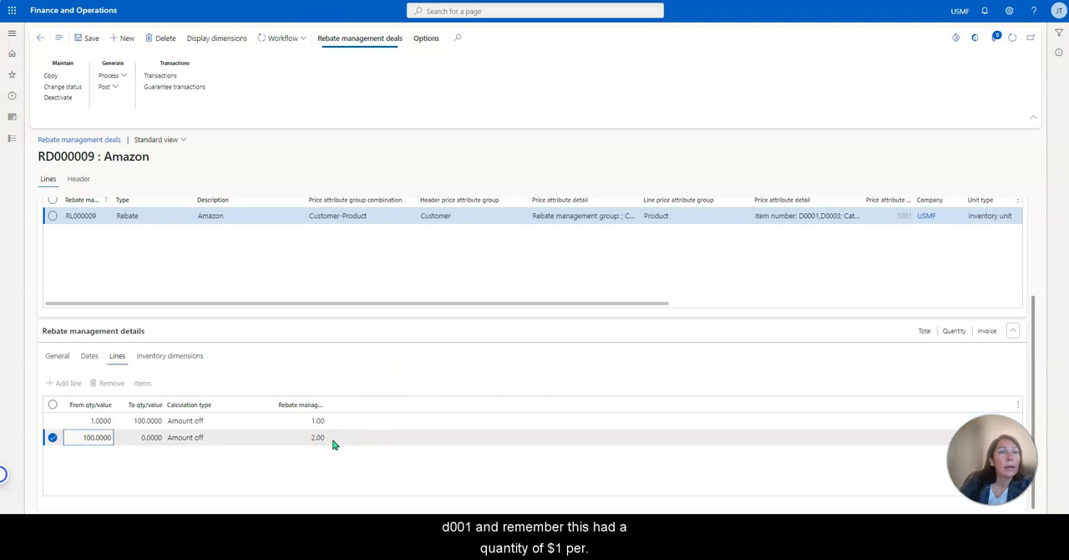
pyautogui.click(319, 422)
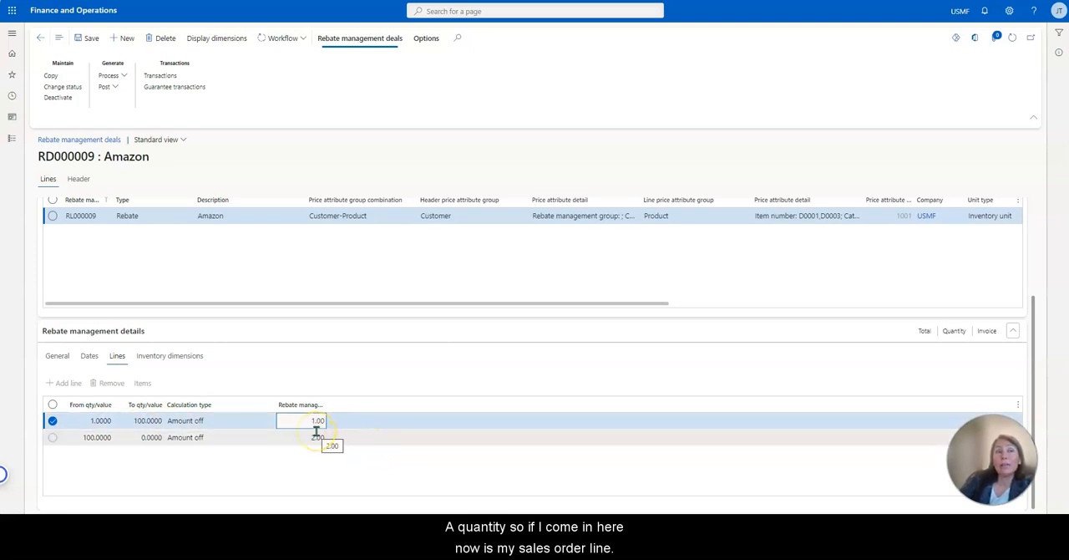
pyautogui.click(261, 439)
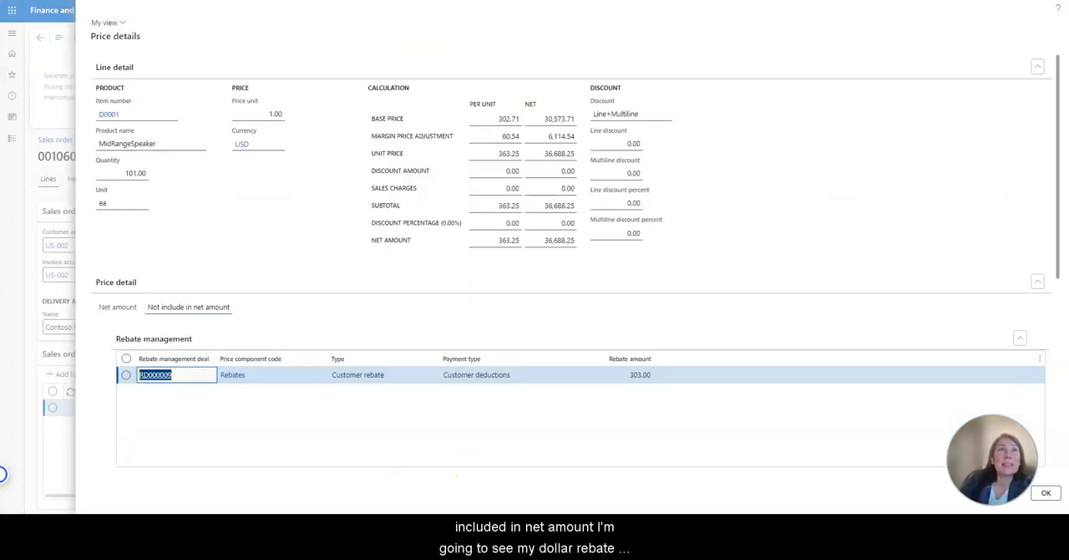
pyautogui.click(1047, 494)
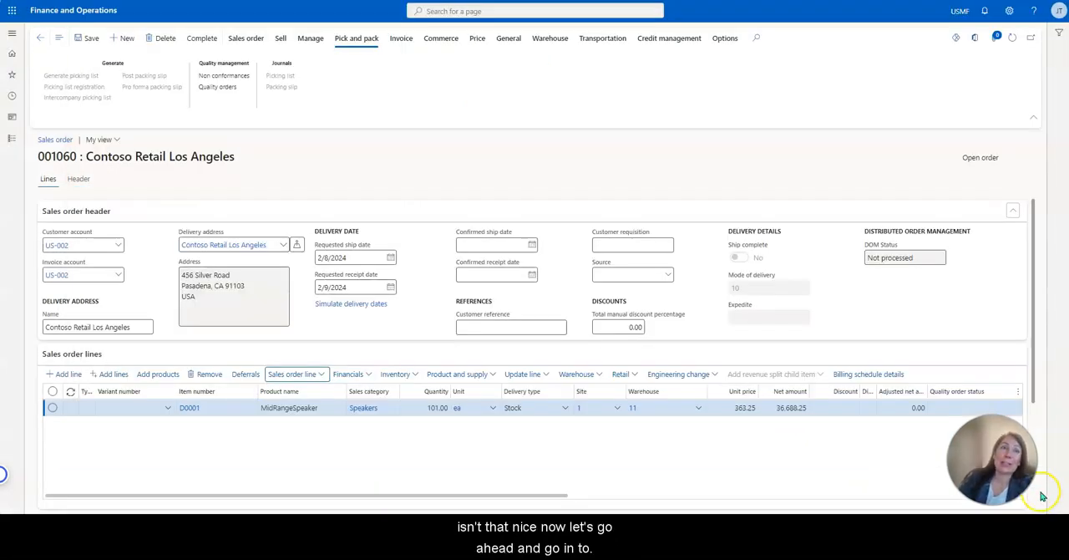
# Add a second sales order line for item D0002 (Cabinet).
pyautogui.scroll(-1, 529, 420)
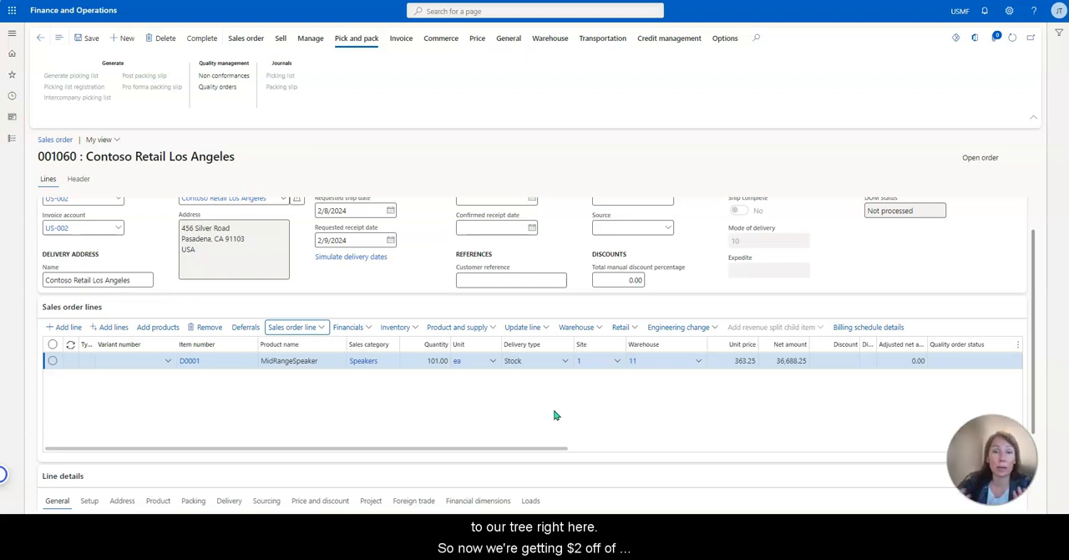
pyautogui.click(423, 413)
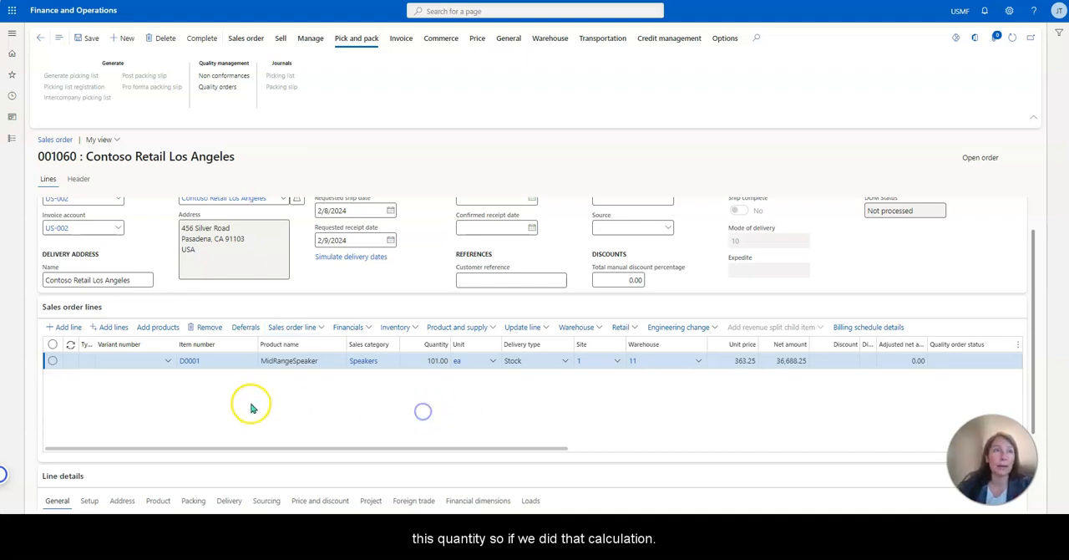
pyautogui.click(68, 326)
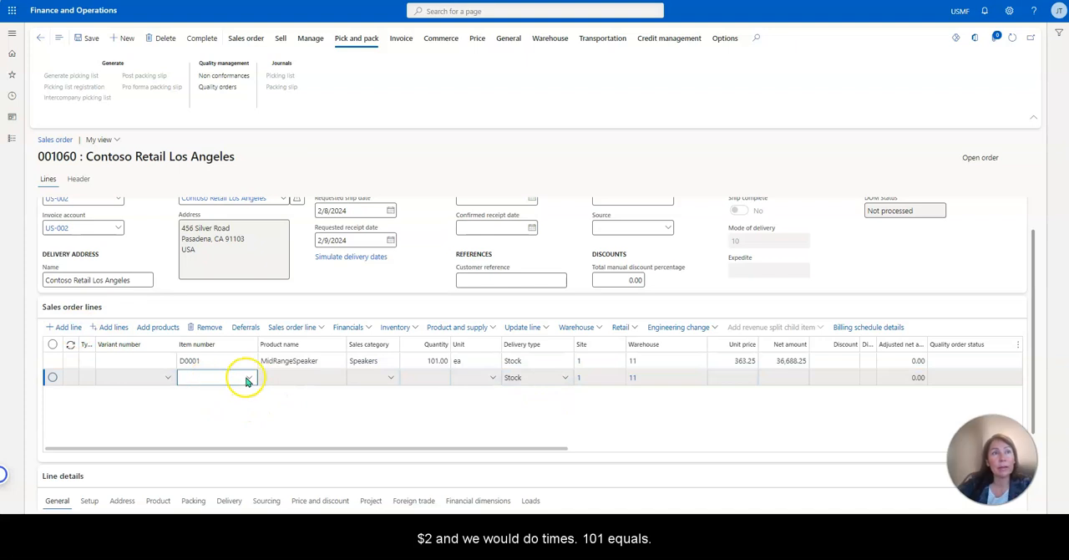
pyautogui.click(247, 378)
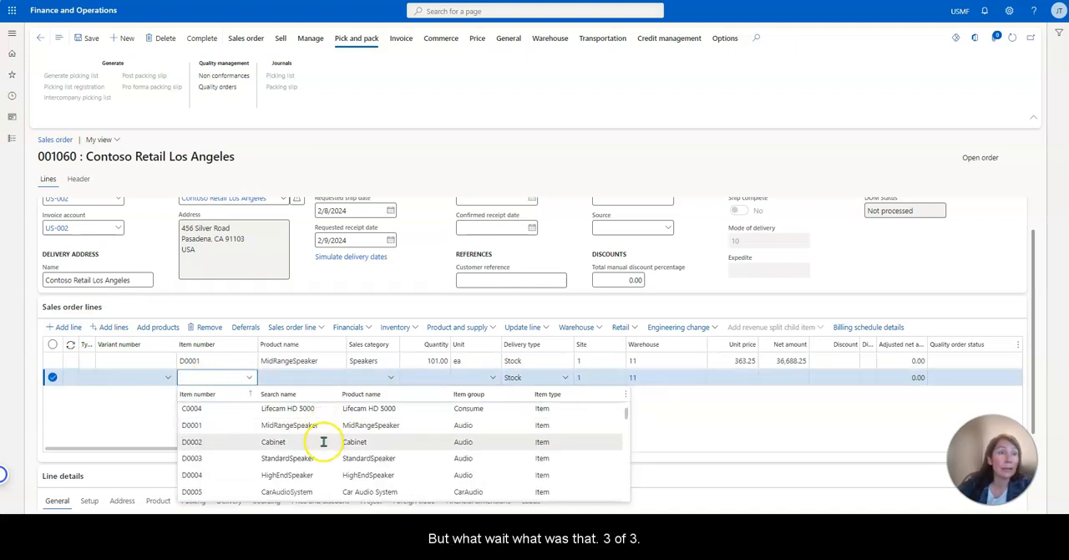
pyautogui.click(329, 449)
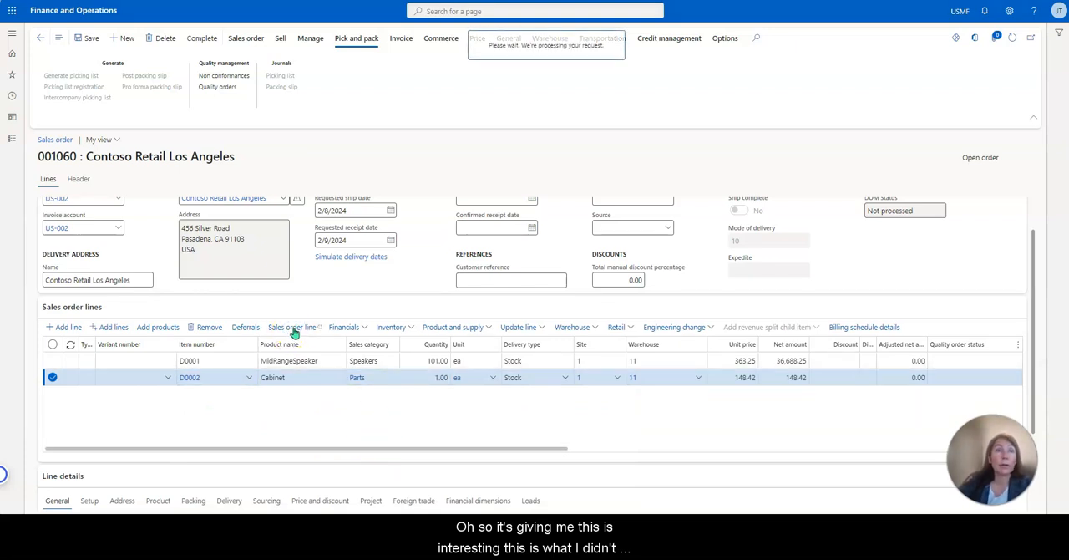
# Review the D0002 line's price details for rebates not included in the net amount, and close them.
pyautogui.scroll(-2, 302, 286)
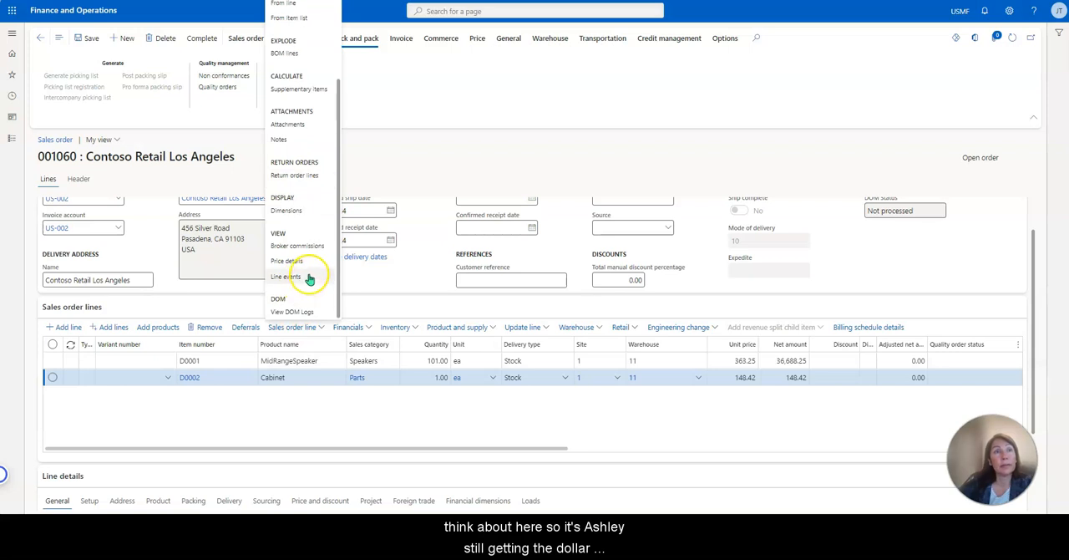
pyautogui.click(309, 262)
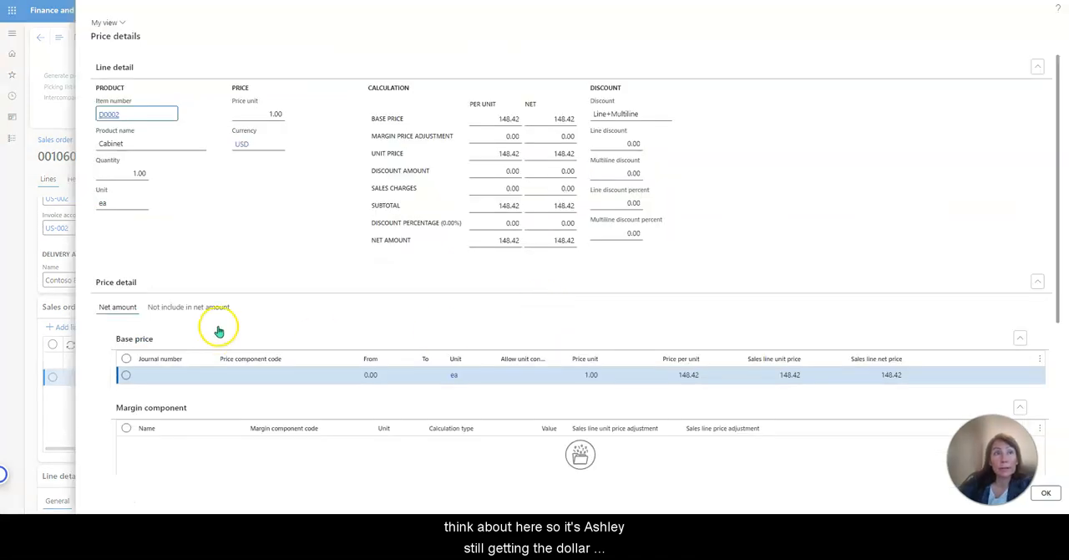
pyautogui.click(216, 307)
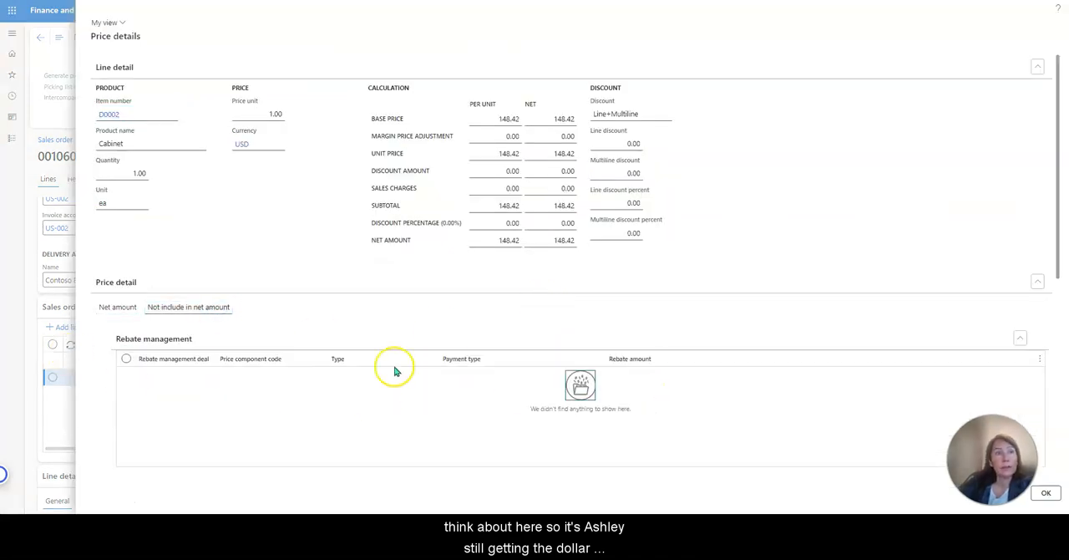
pyautogui.click(1041, 495)
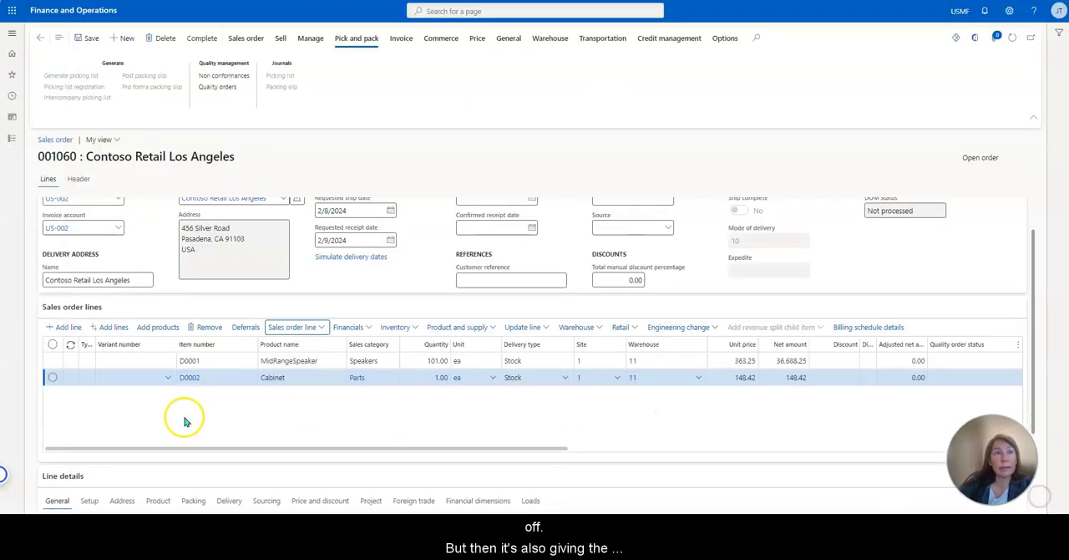
# Add a third sales order line for item D0003 (StandardSpeaker) with a quantity of 50.
pyautogui.click(64, 327)
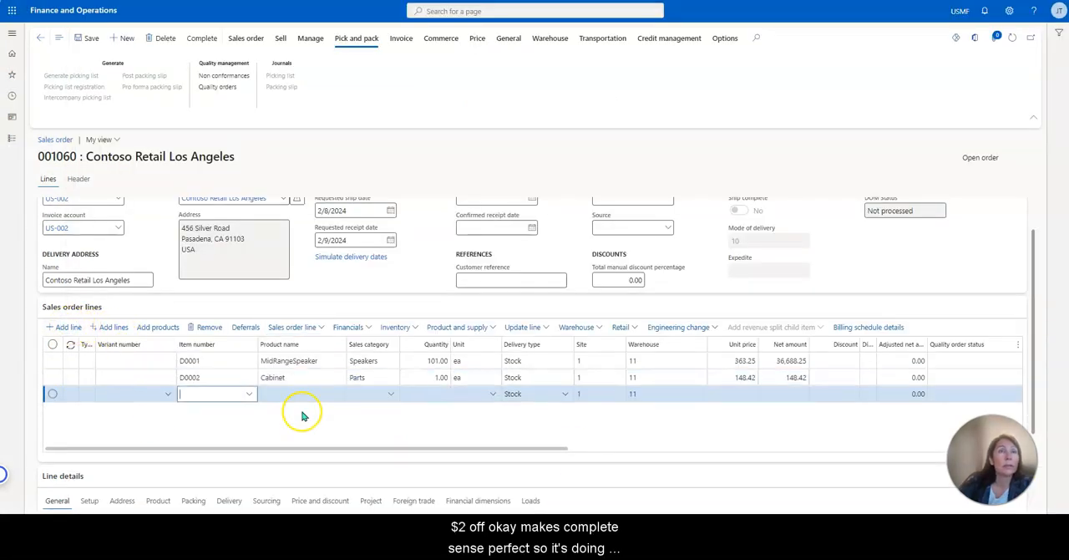
pyautogui.click(249, 394)
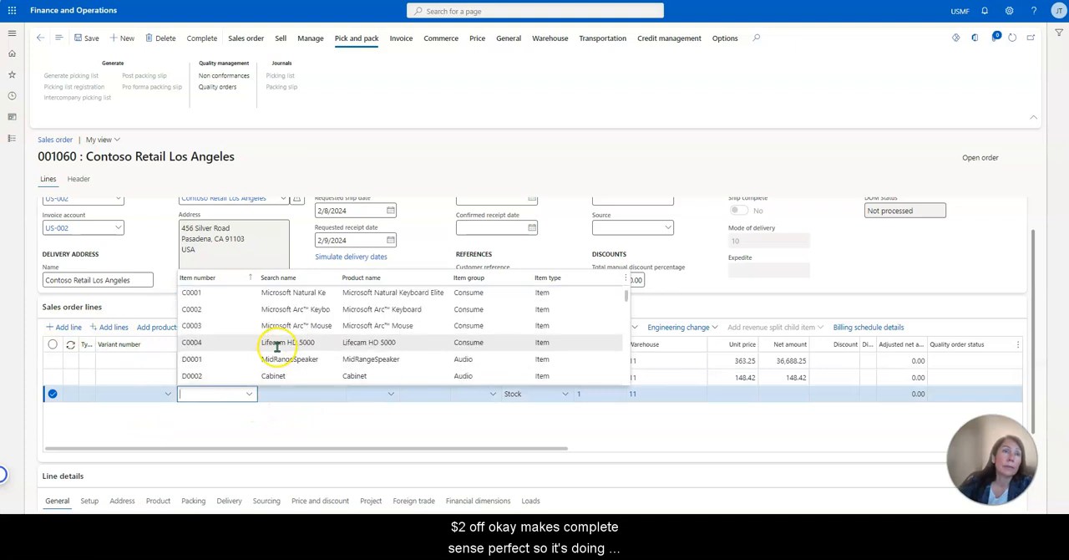
pyautogui.scroll(-3, 277, 347)
pyautogui.click(276, 342)
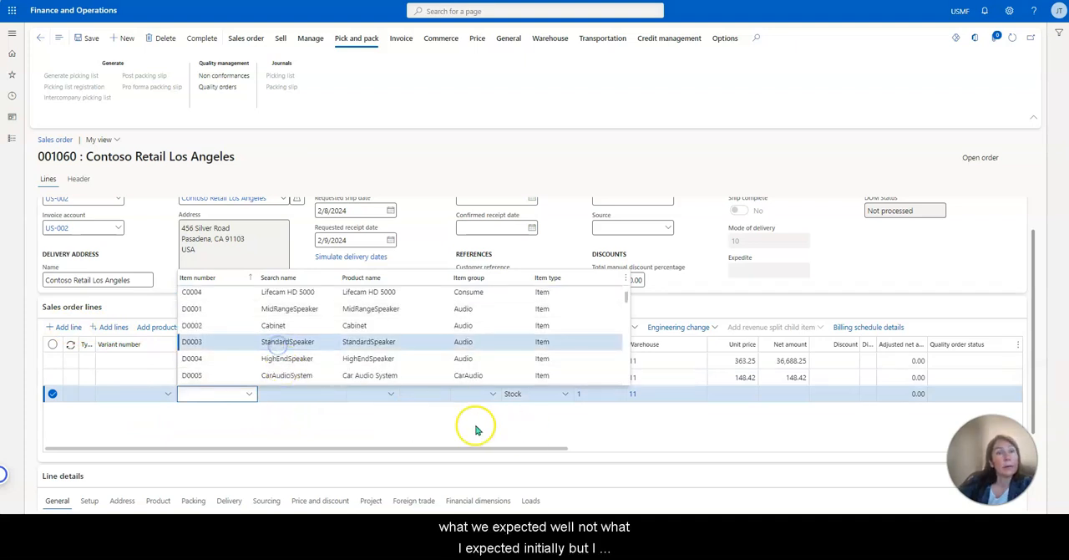
pyautogui.click(404, 426)
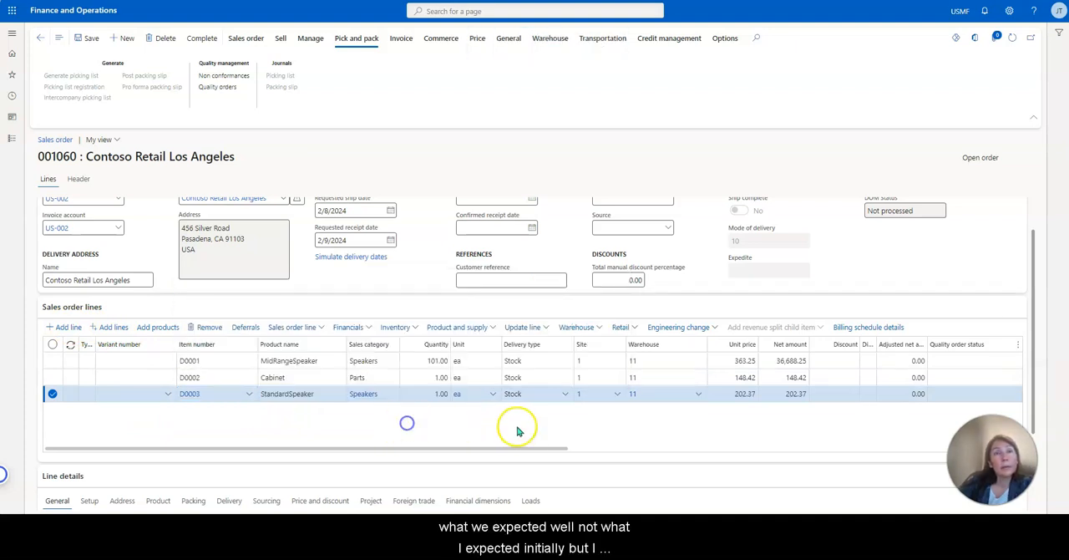
pyautogui.click(429, 393)
pyautogui.write('3')
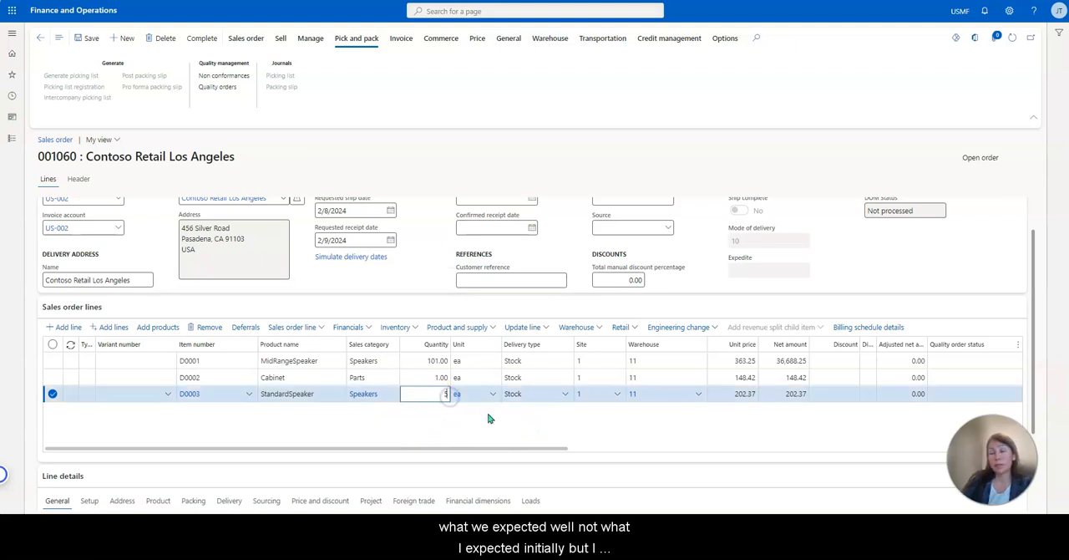
# Review the D0003 line's price details for rebates not included in the net amount, and close them.
pyautogui.click(313, 328)
pyautogui.click(313, 331)
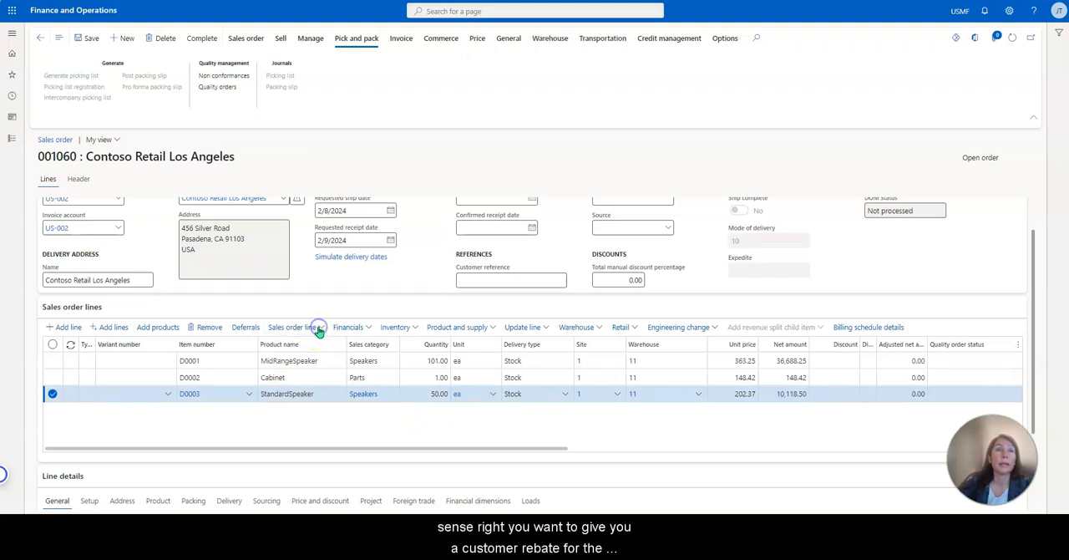
pyautogui.click(318, 330)
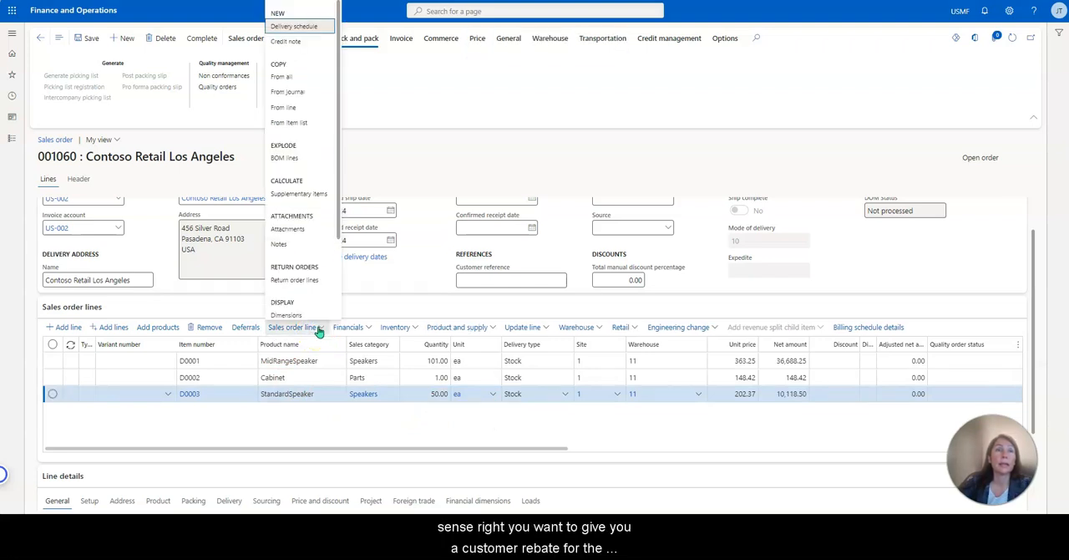
pyautogui.click(309, 268)
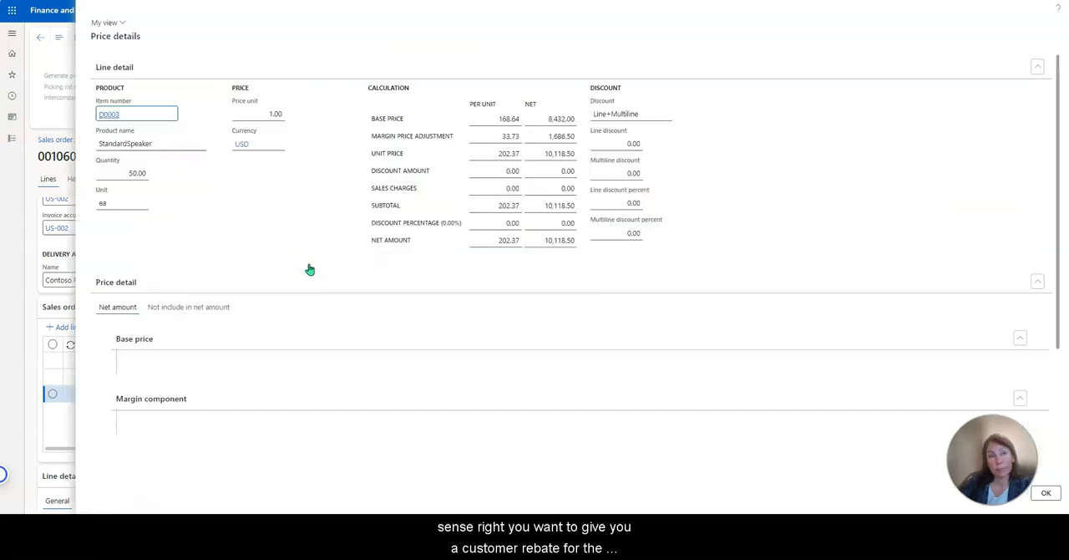
pyautogui.click(172, 306)
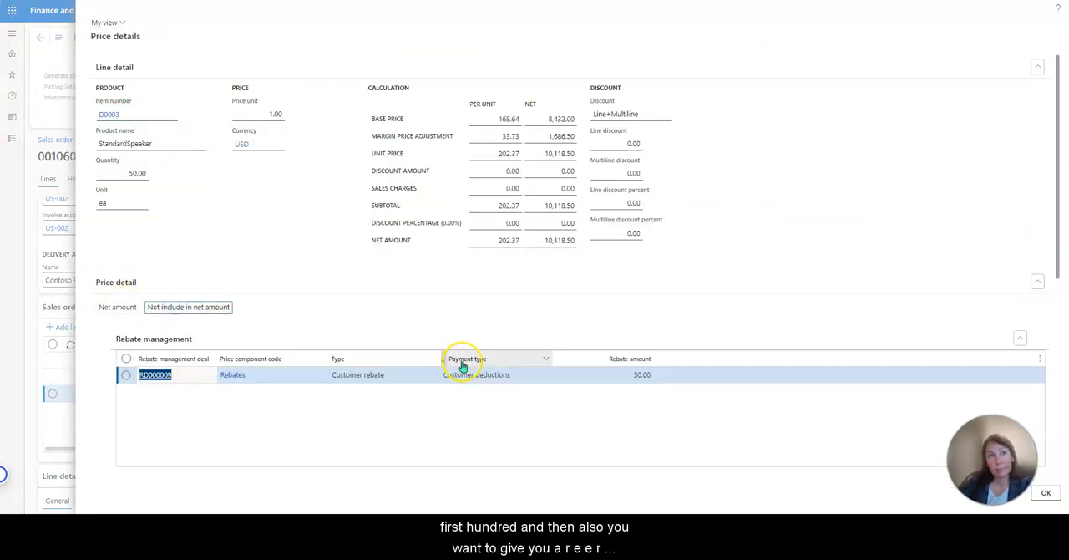
pyautogui.click(1046, 493)
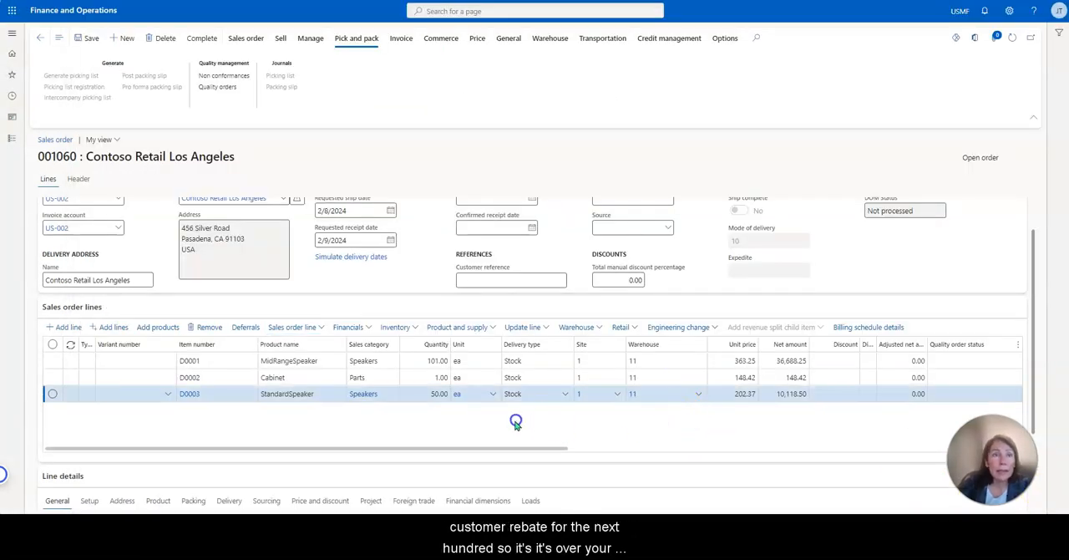
# Check the on-hand inventory of D0003 by warehouse in its product information, and close it.
pyautogui.click(190, 394)
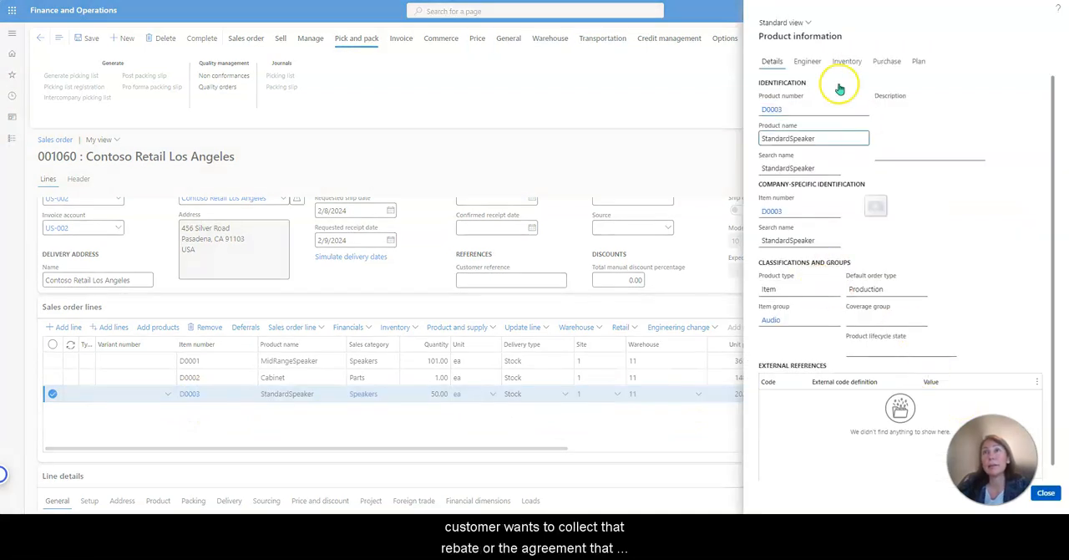
pyautogui.click(848, 66)
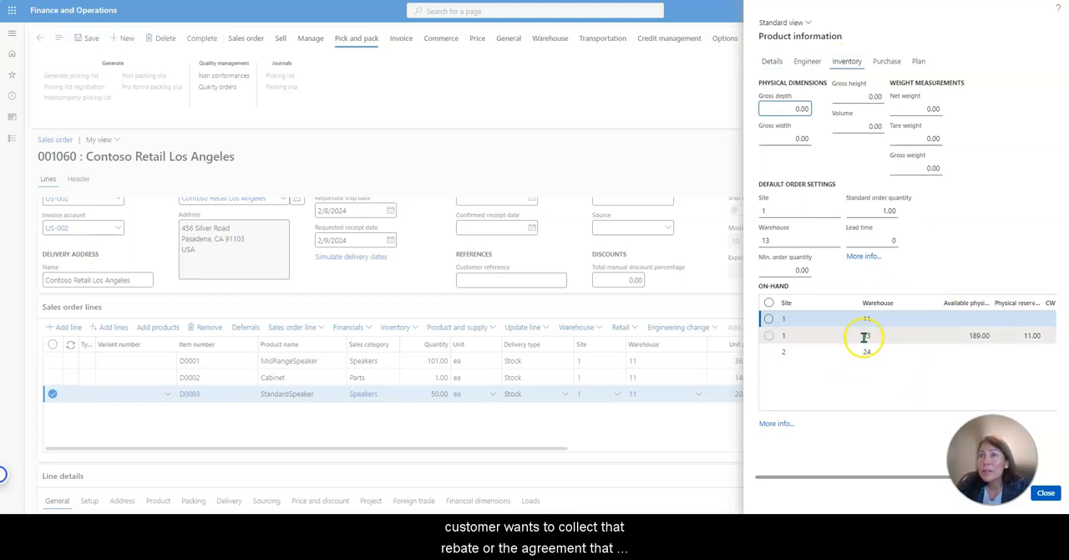
pyautogui.moveTo(898, 477); pyautogui.dragTo(973, 477)
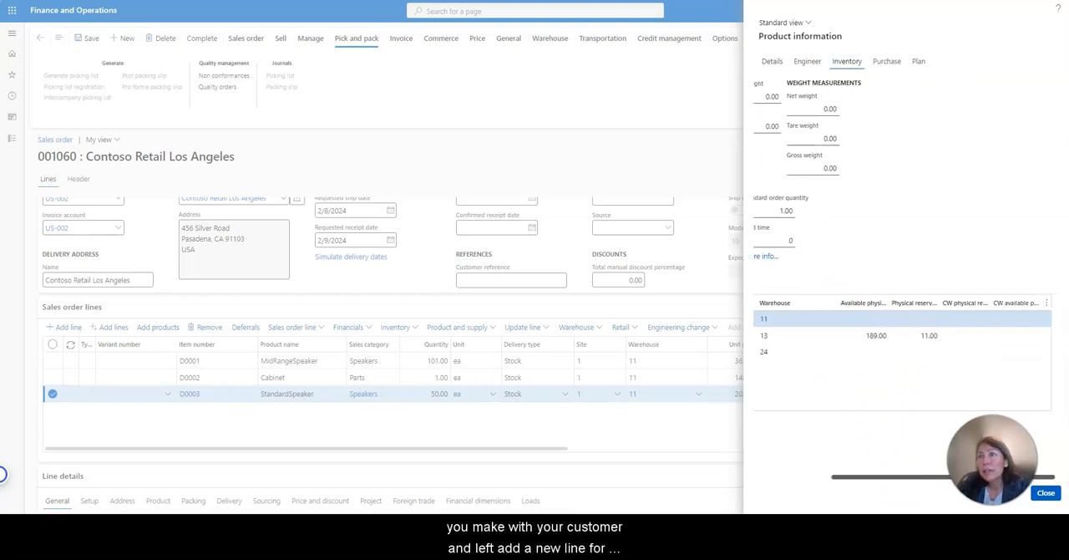
pyautogui.click(1046, 493)
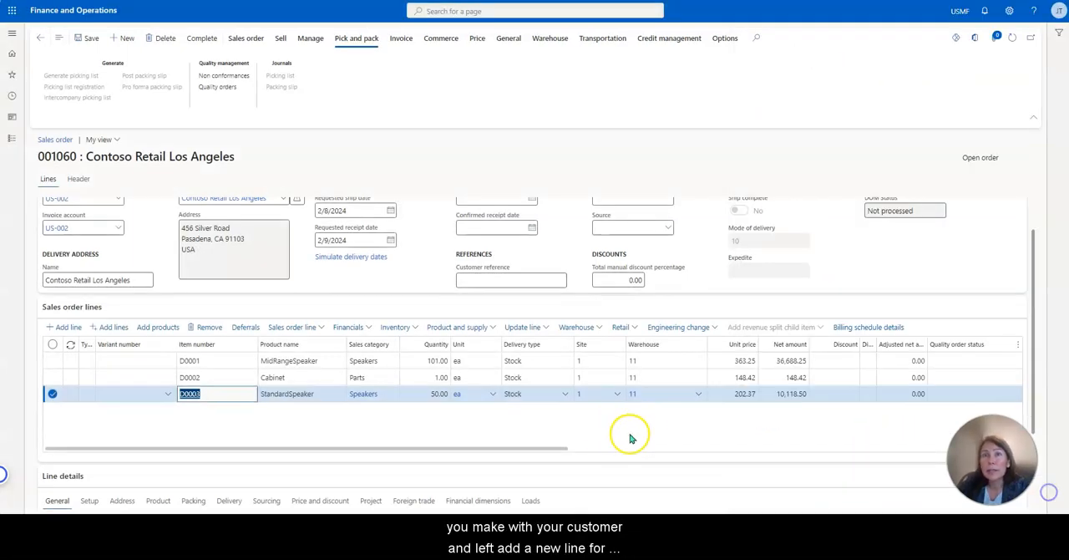
# Set the D0003 sales order line's warehouse to 13 (Site 1 - Finished Goods).
pyautogui.click(697, 396)
pyautogui.click(697, 396)
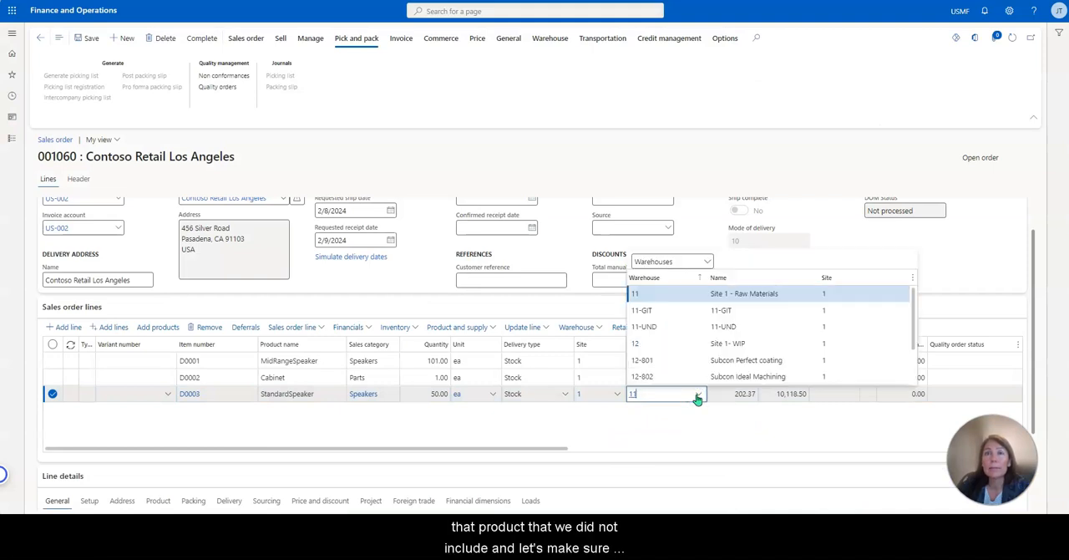
pyautogui.scroll(-2, 685, 341)
pyautogui.click(680, 359)
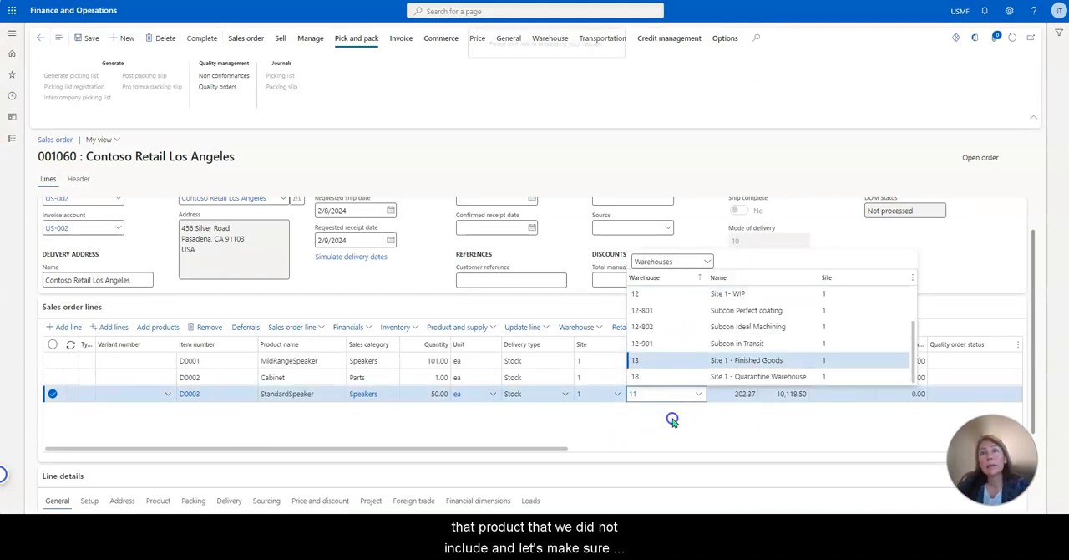
# Accept the ship and receipt date recalculation and set the D0002 (Cabinet) line's warehouse to 13 (Site 1 - Finished Goods).
pyautogui.click(587, 248)
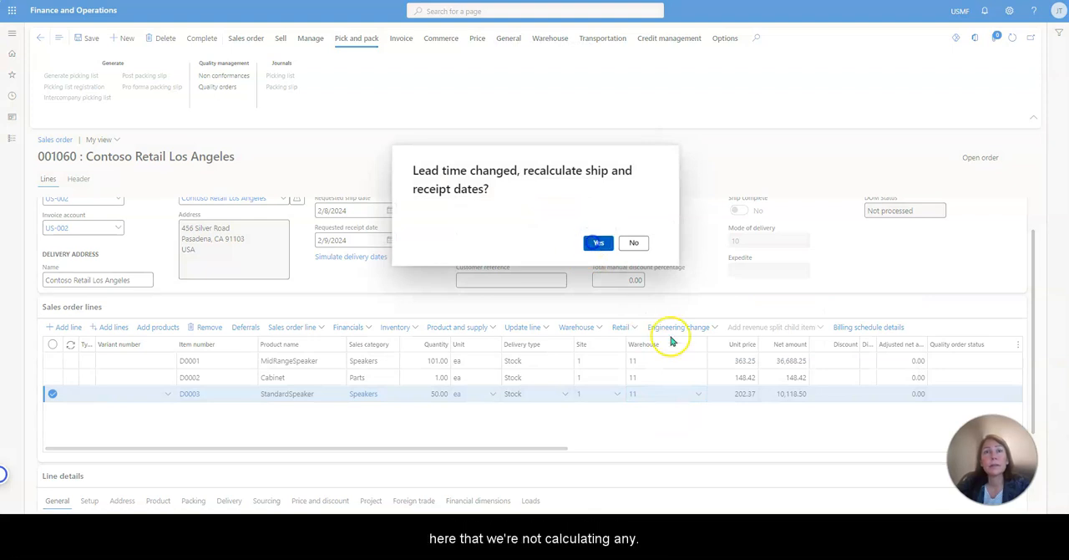
pyautogui.click(678, 377)
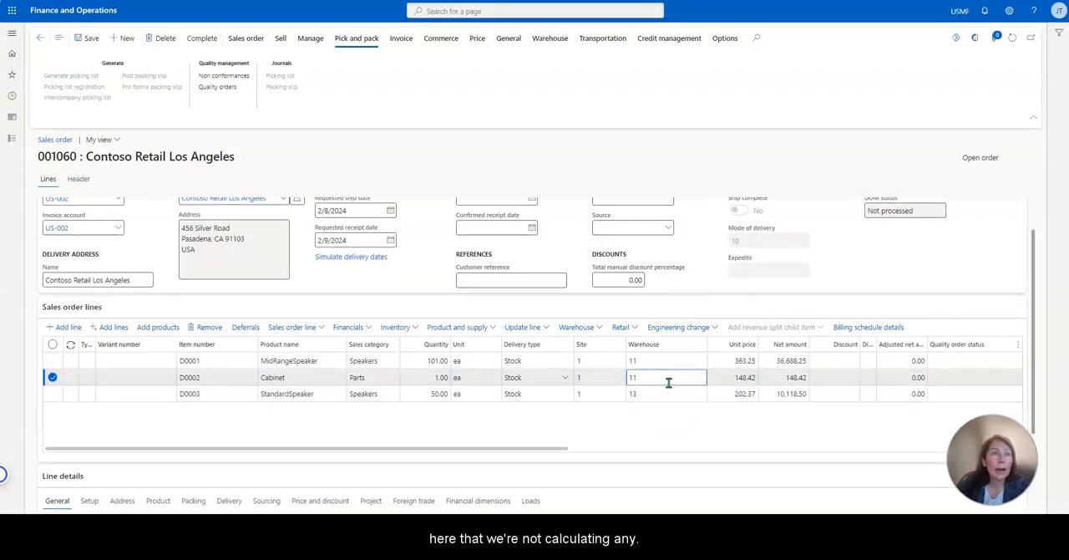
pyautogui.click(191, 378)
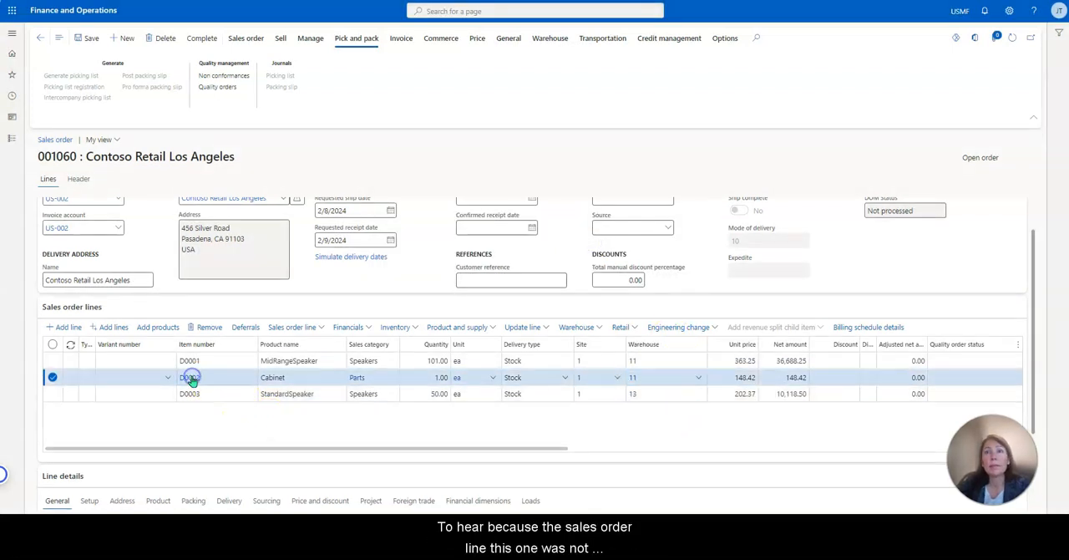
pyautogui.click(846, 61)
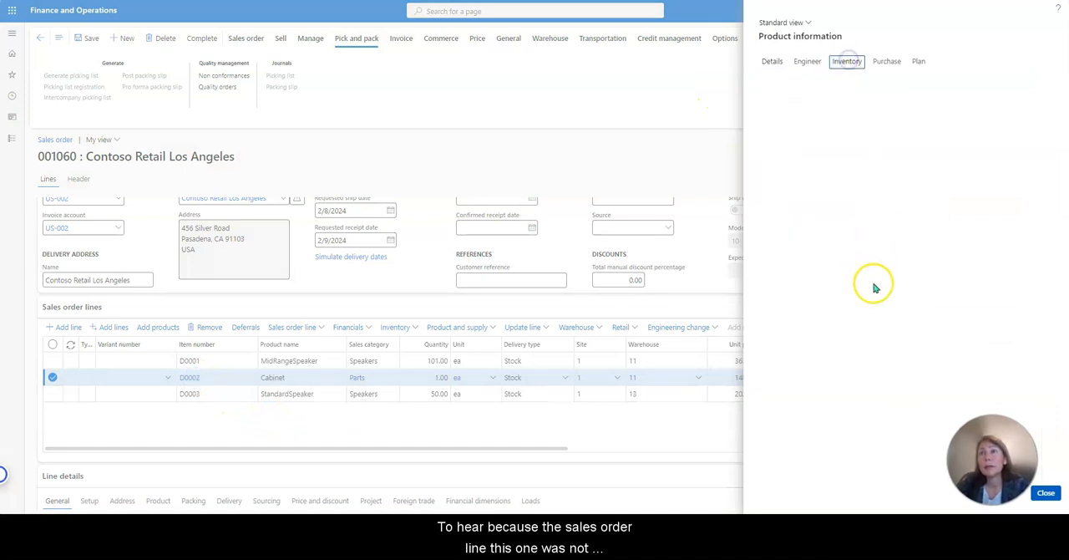
pyautogui.click(1055, 494)
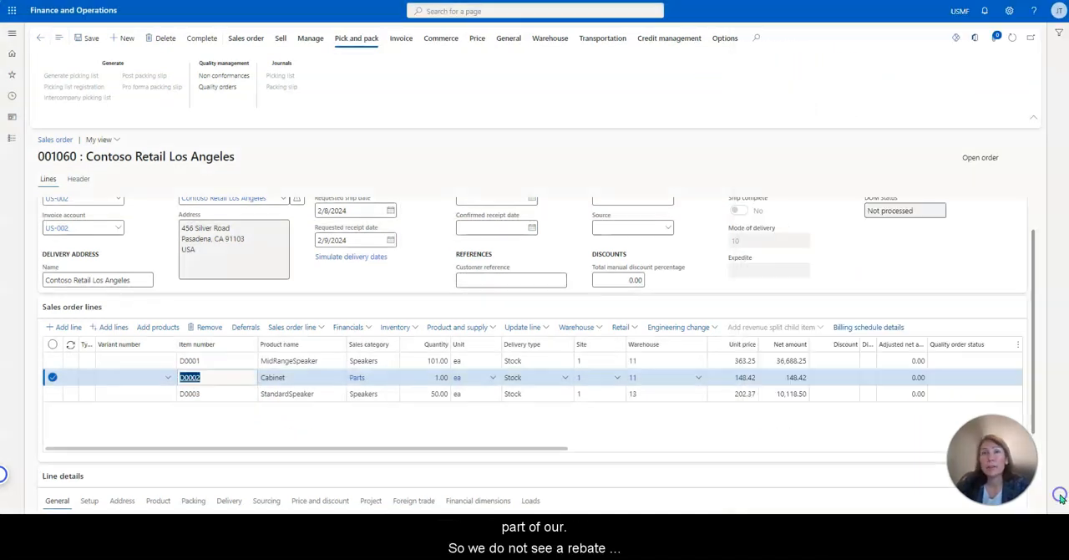
pyautogui.click(699, 378)
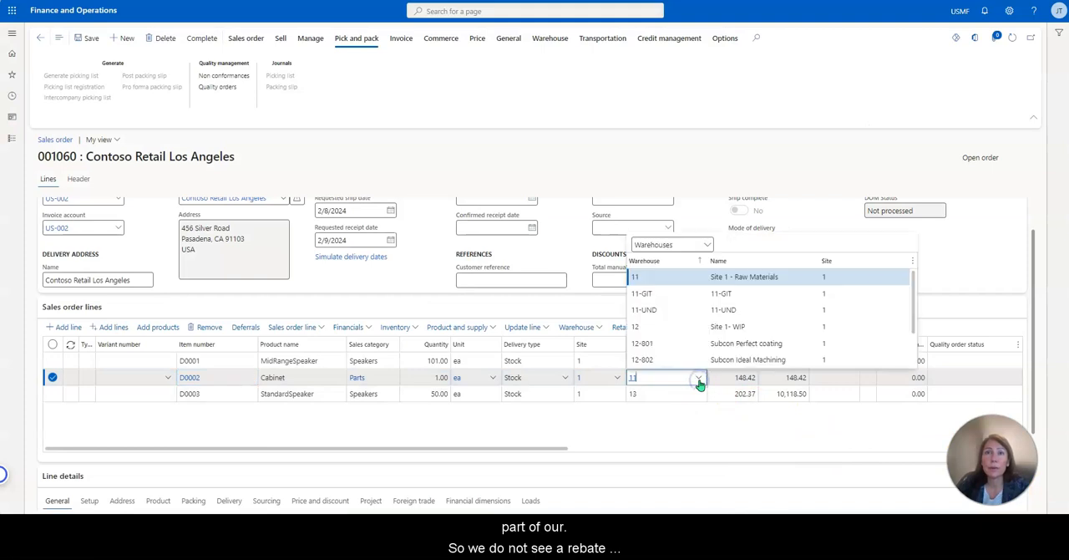
pyautogui.scroll(-1, 688, 327)
pyautogui.click(682, 345)
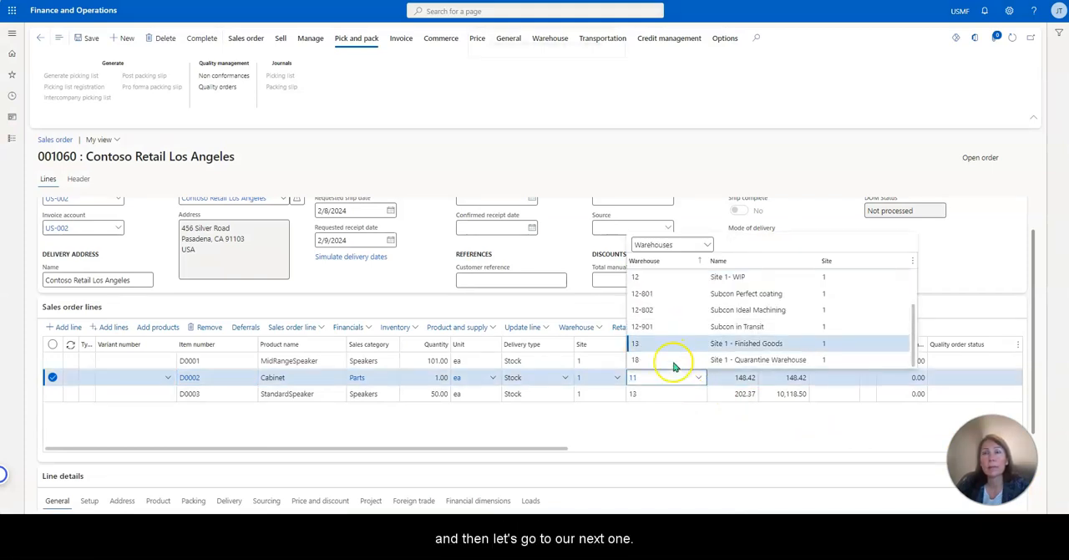
# Set the D0001 (MidRangeSpeaker) line's warehouse to 13 (Site 1 - Finished Goods) and save the sales order.
pyautogui.click(700, 360)
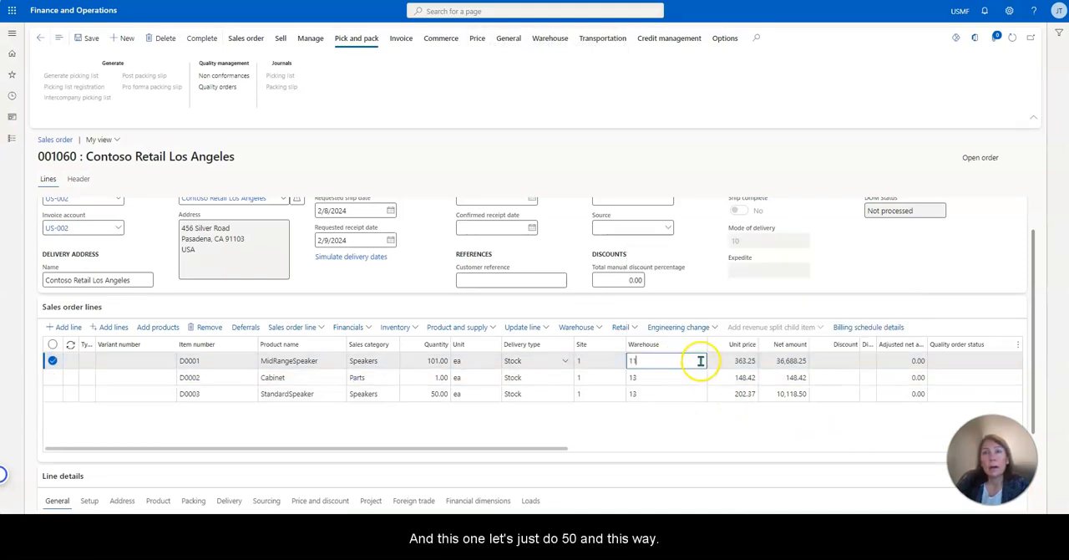
pyautogui.click(698, 362)
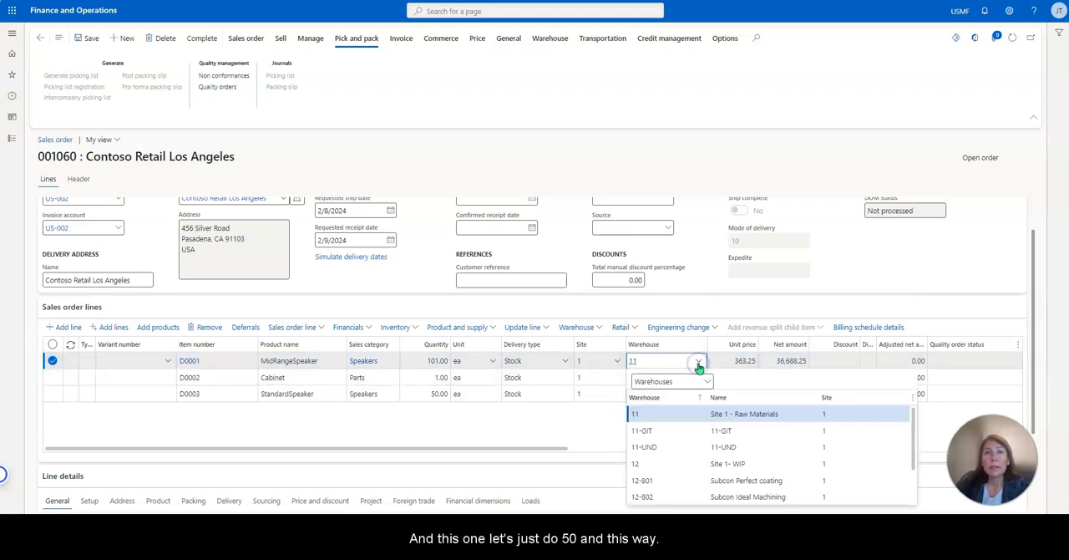
pyautogui.scroll(-2, 668, 434)
pyautogui.click(694, 480)
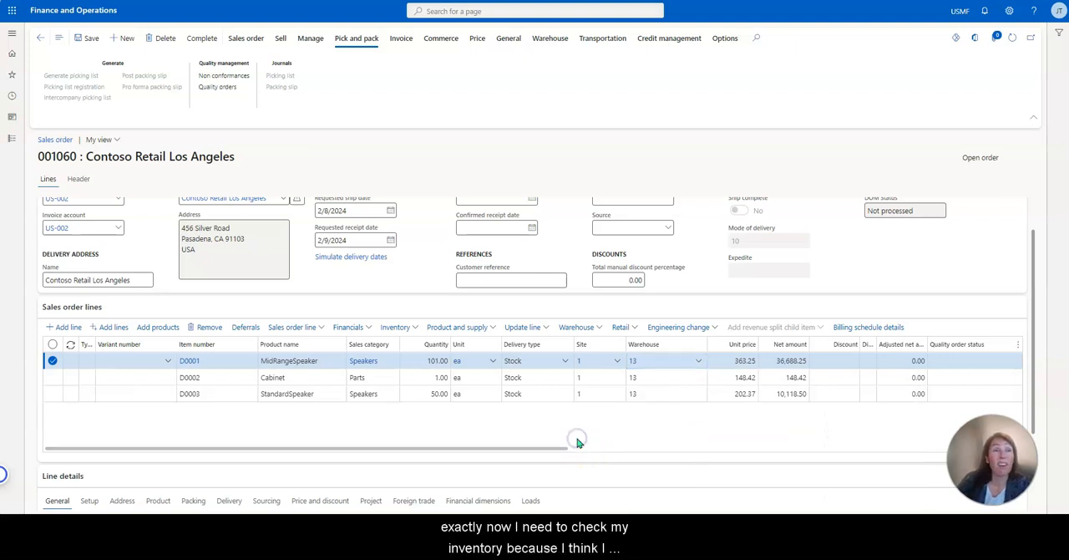
pyautogui.click(92, 38)
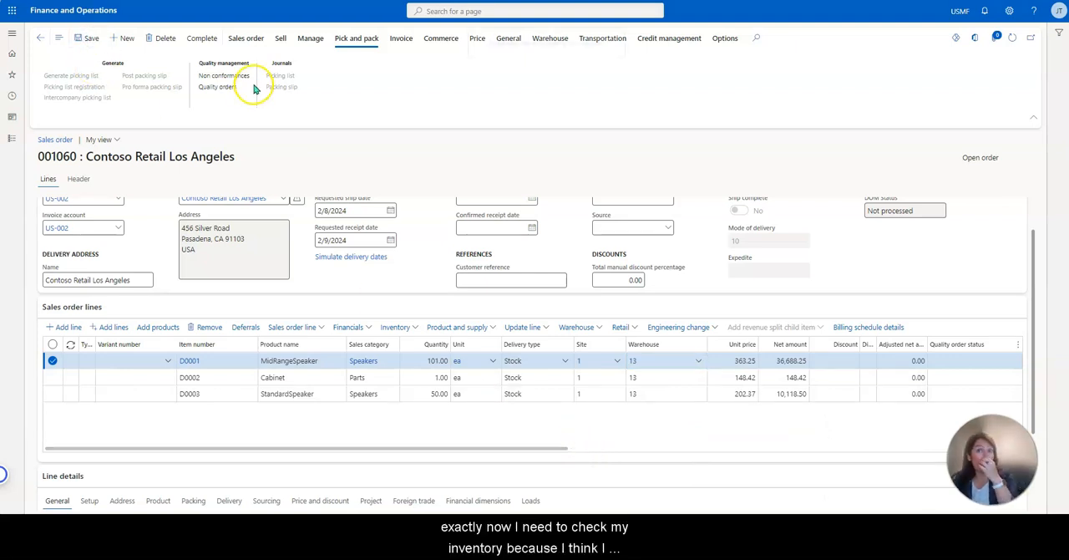
# Try to complete sales order 001060 and review the posting message details.
pyautogui.click(203, 39)
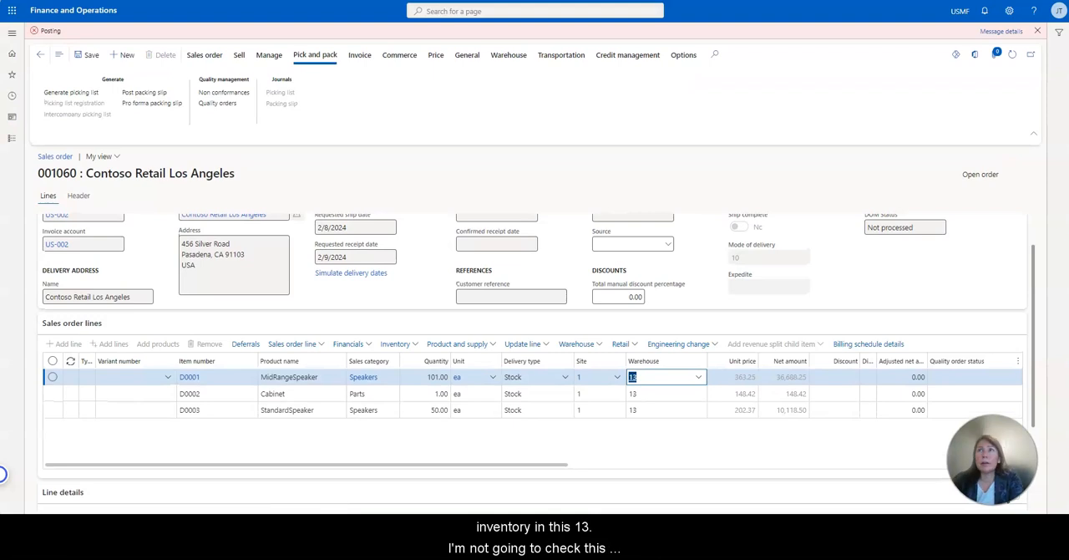
pyautogui.click(1009, 32)
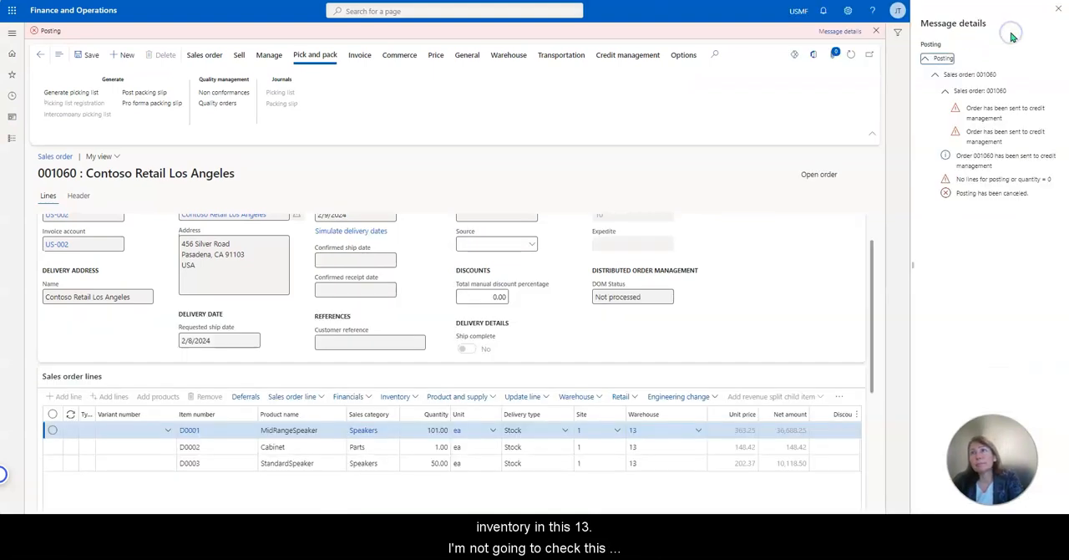
pyautogui.click(1059, 9)
pyautogui.click(1038, 31)
# Release sales order 001060 from the credit management hold list, posting its confirmation without printing.
pyautogui.click(628, 38)
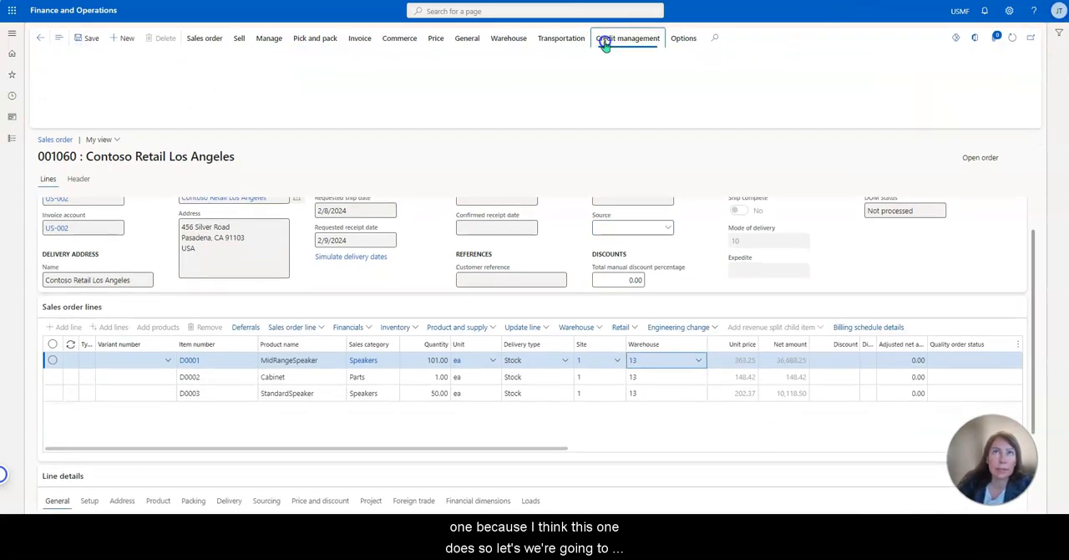
pyautogui.click(115, 79)
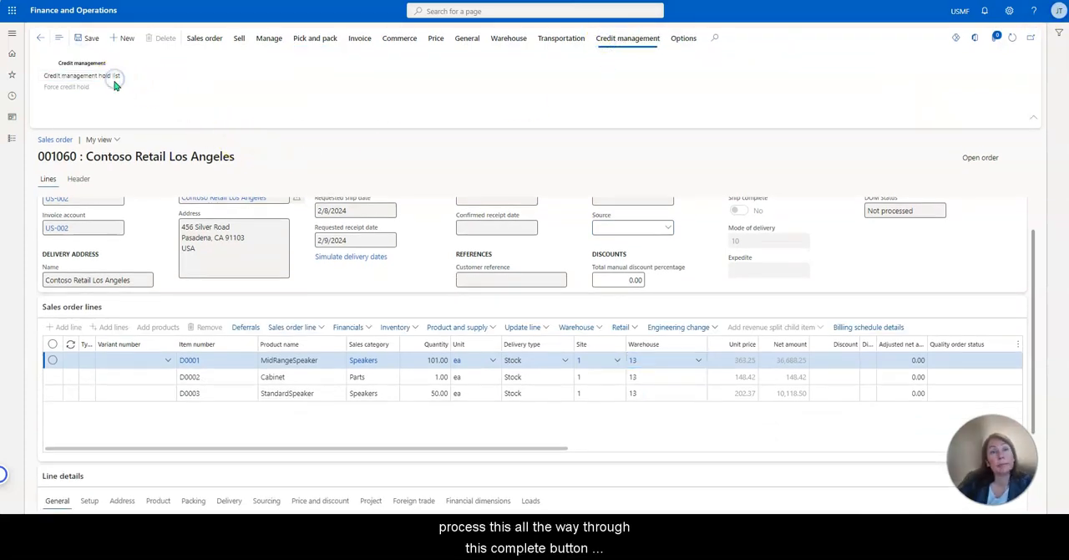
pyautogui.click(248, 213)
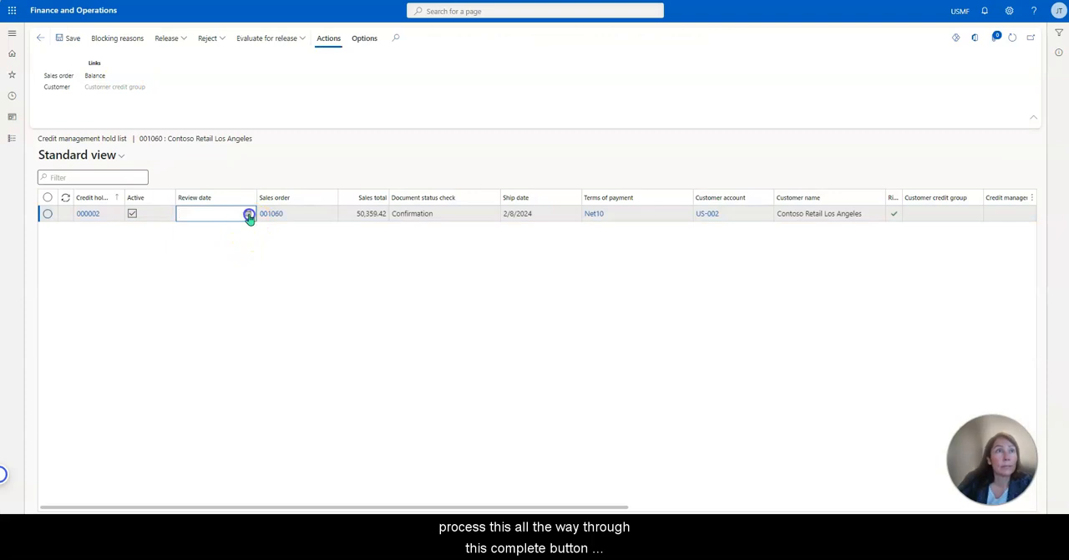
pyautogui.click(264, 281)
pyautogui.moveTo(183, 57); pyautogui.dragTo(180, 47)
pyautogui.click(172, 43)
pyautogui.click(181, 140)
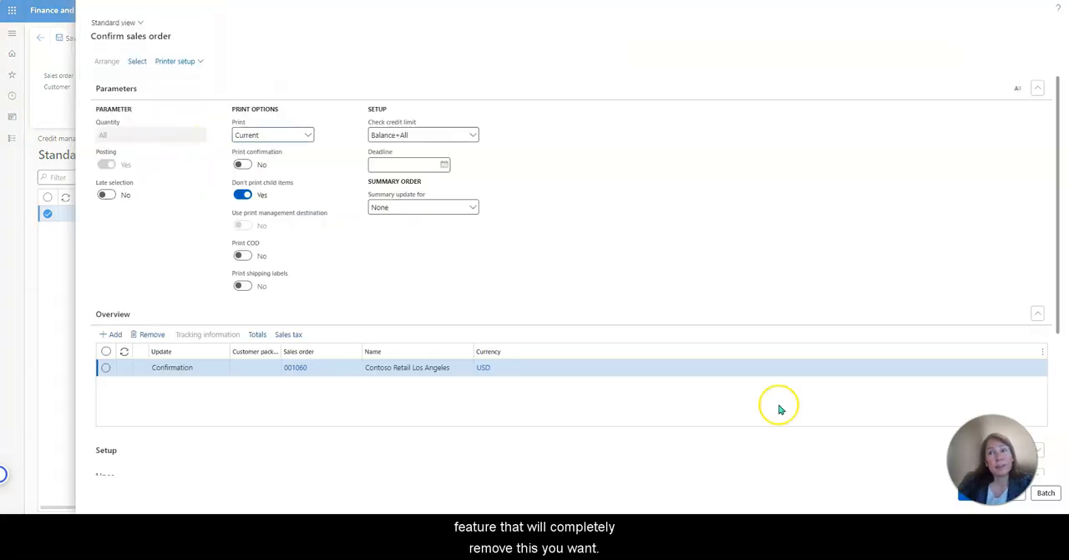
pyautogui.click(969, 494)
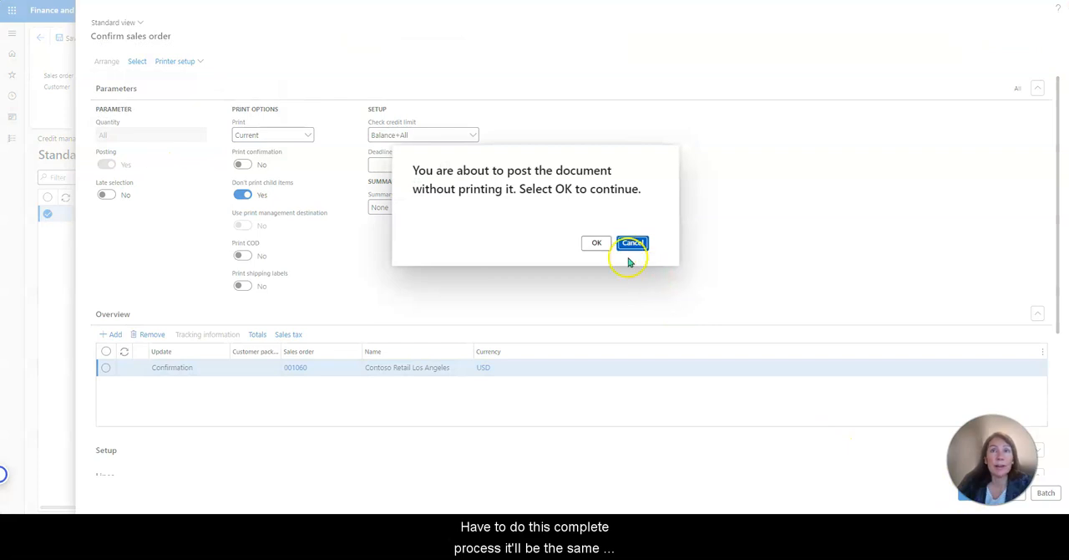
pyautogui.click(598, 244)
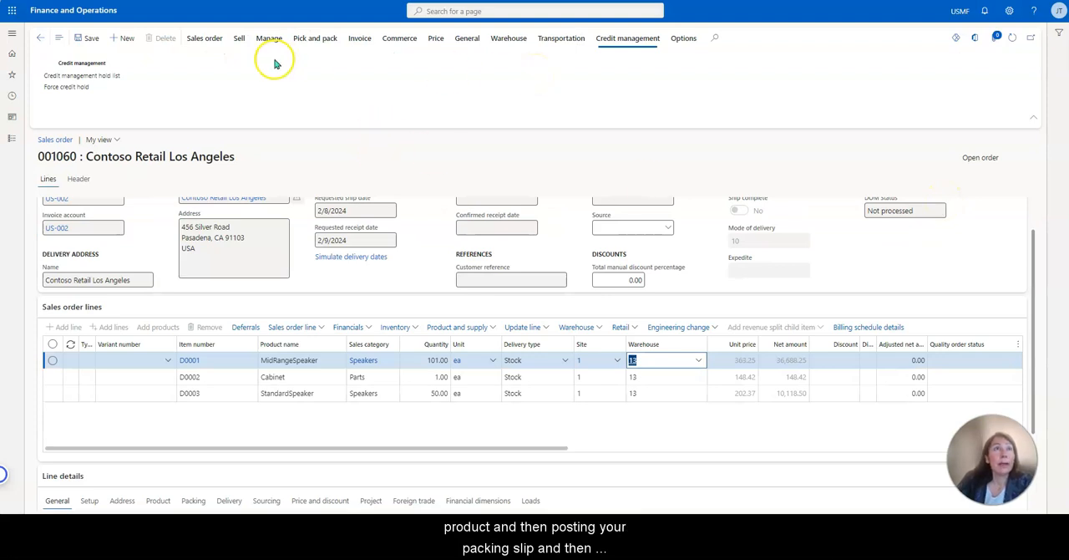
# Confirm sales order 001060 immediately.
pyautogui.click(205, 37)
pyautogui.click(239, 37)
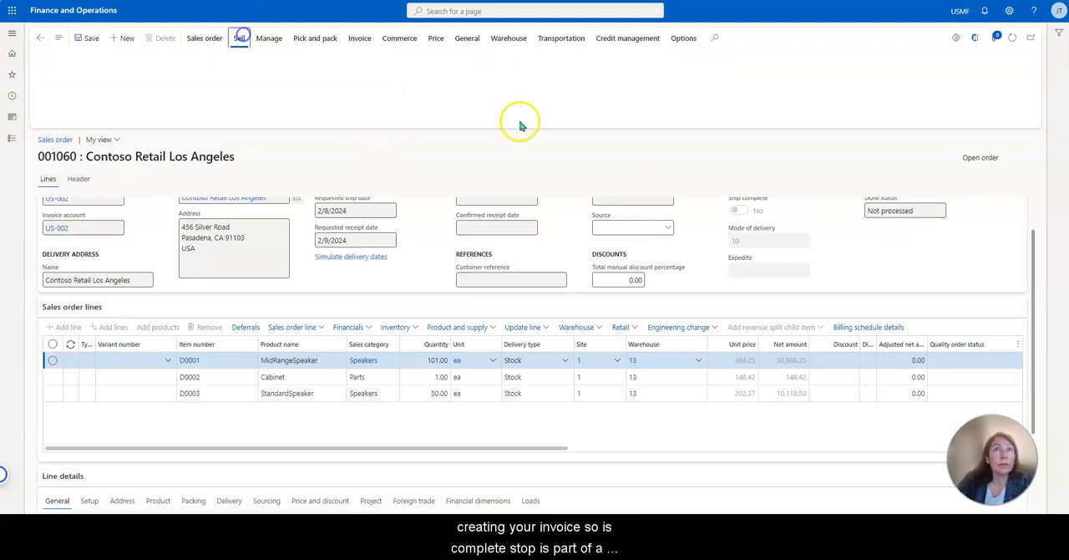
pyautogui.click(519, 76)
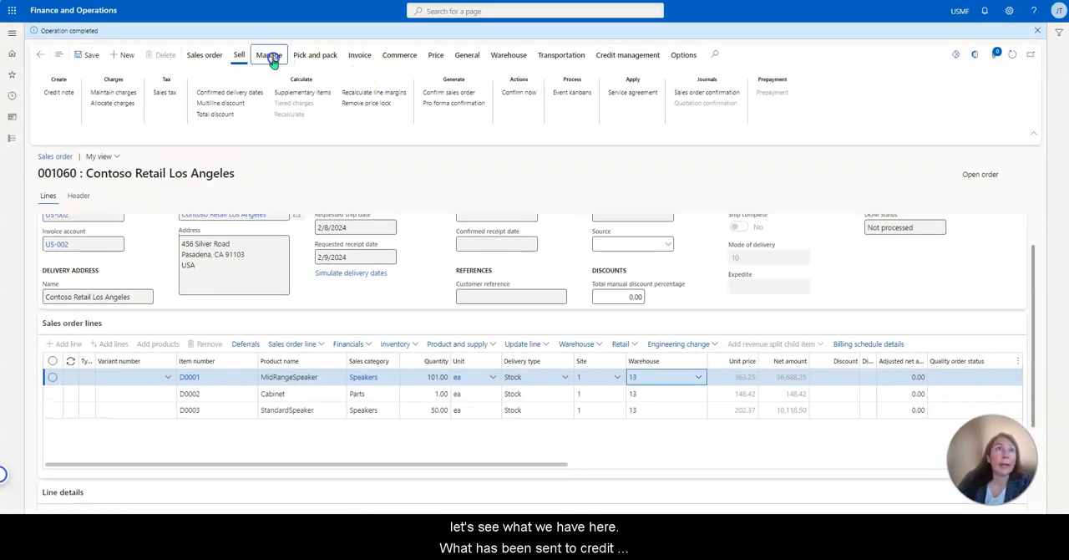
# Generate and post the picking list for sales order 001060 with quantity All, without printing.
pyautogui.click(269, 54)
pyautogui.click(316, 55)
pyautogui.click(99, 92)
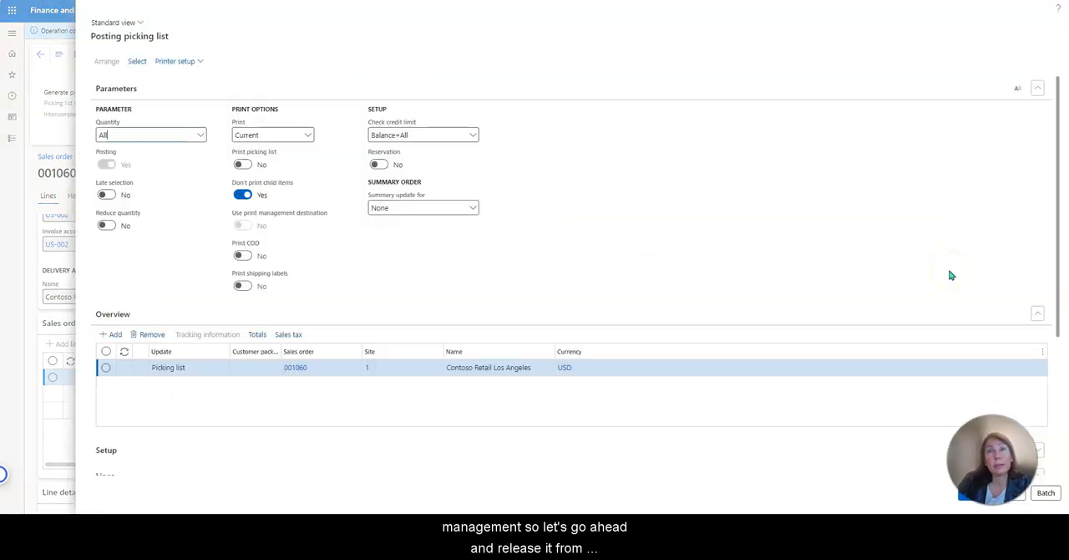
pyautogui.click(969, 500)
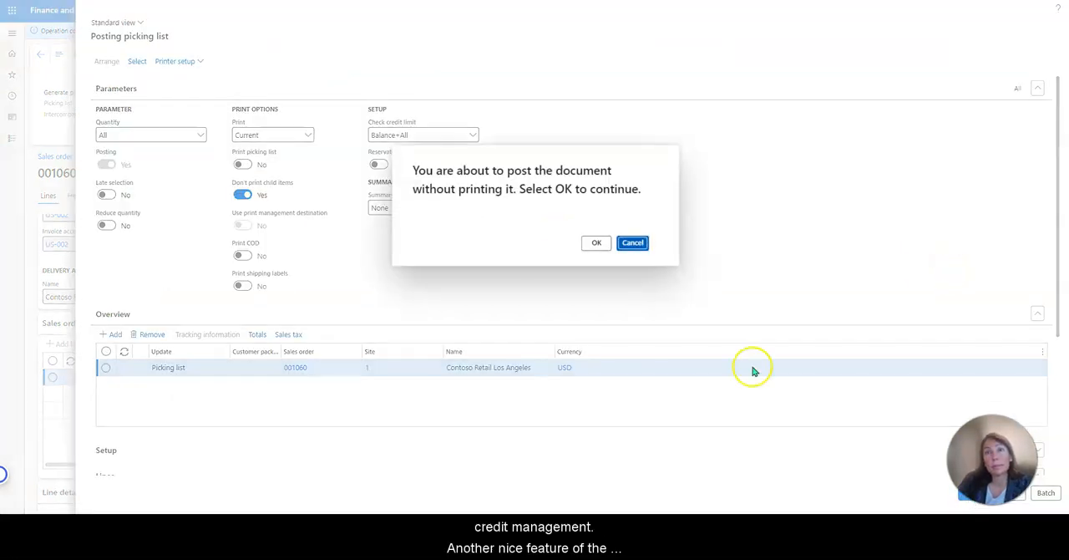
pyautogui.click(594, 243)
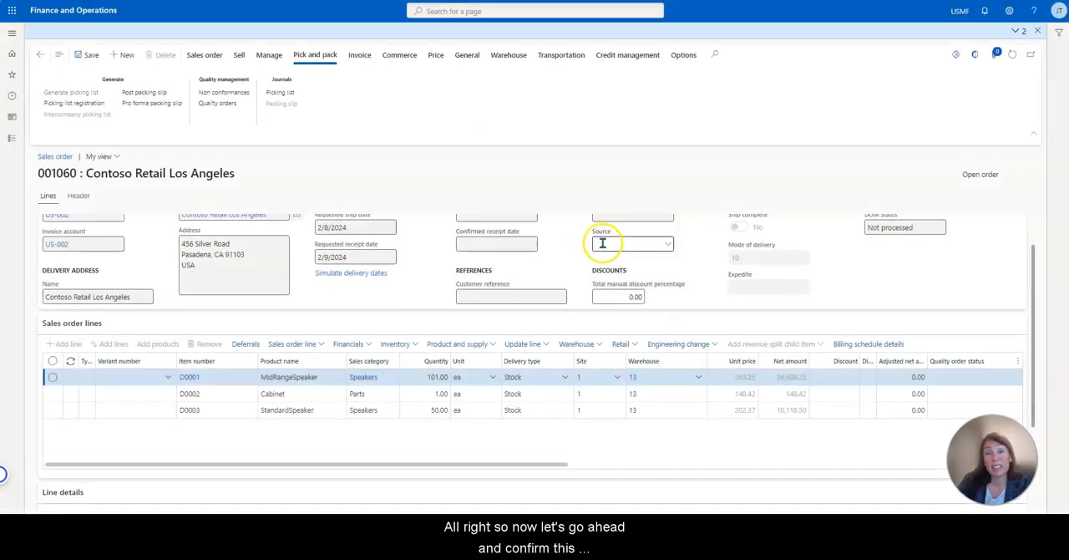
# Open the order's picking list registration, select the lines D0001, D0002 and D0003, and try to update them all.
pyautogui.click(141, 93)
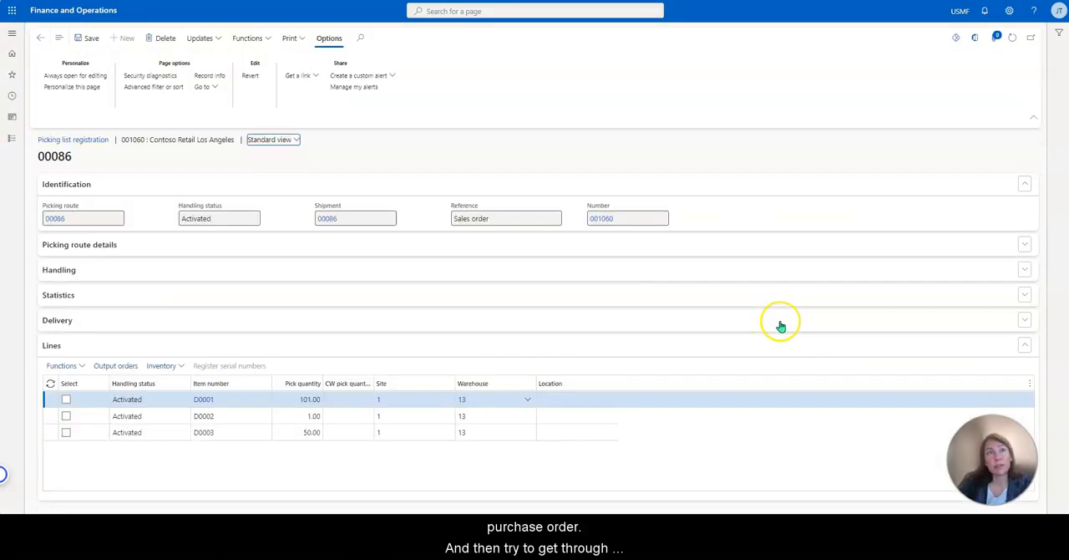
pyautogui.click(67, 402)
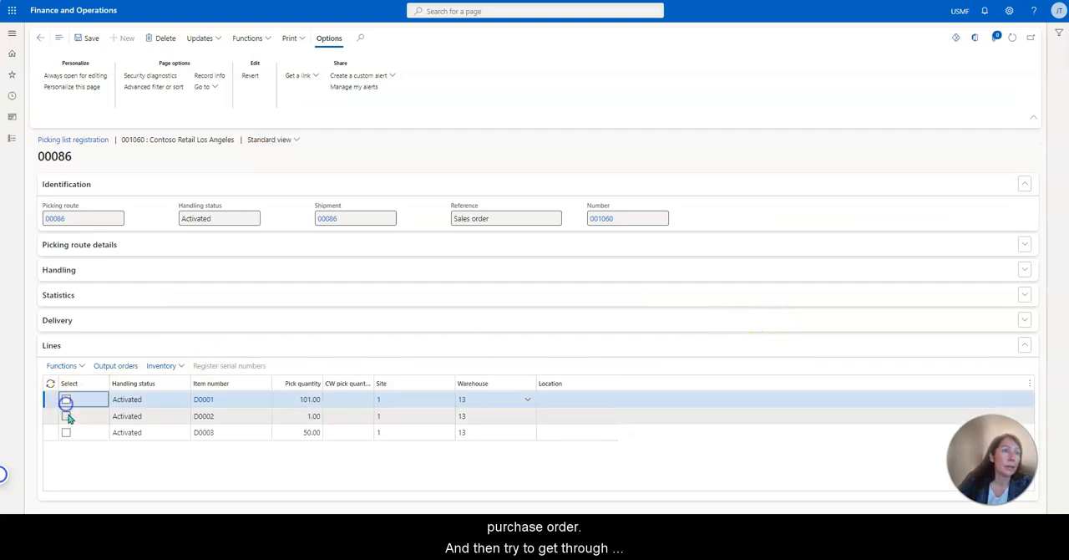
pyautogui.click(66, 417)
pyautogui.click(66, 432)
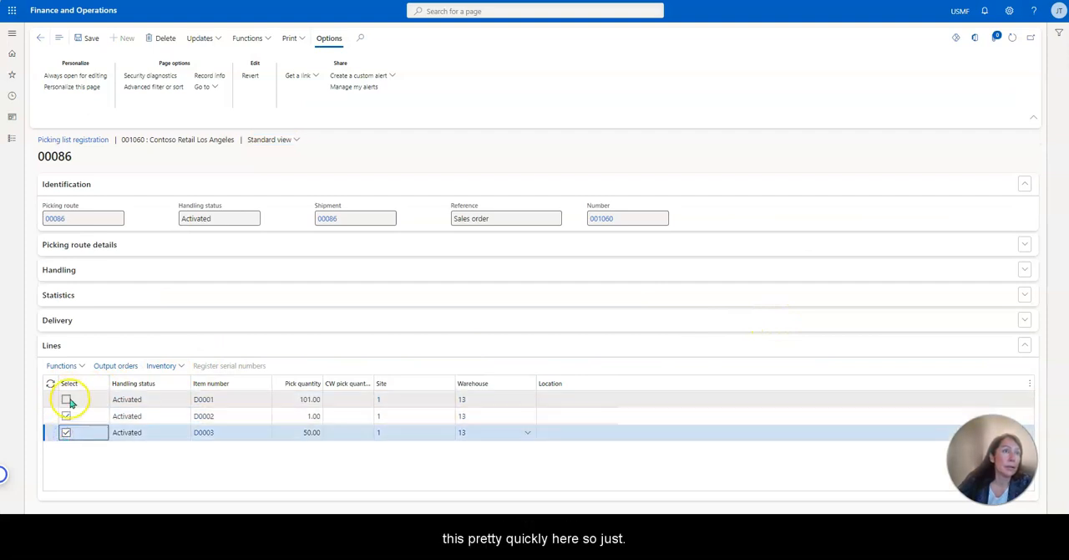
pyautogui.click(67, 400)
pyautogui.click(208, 40)
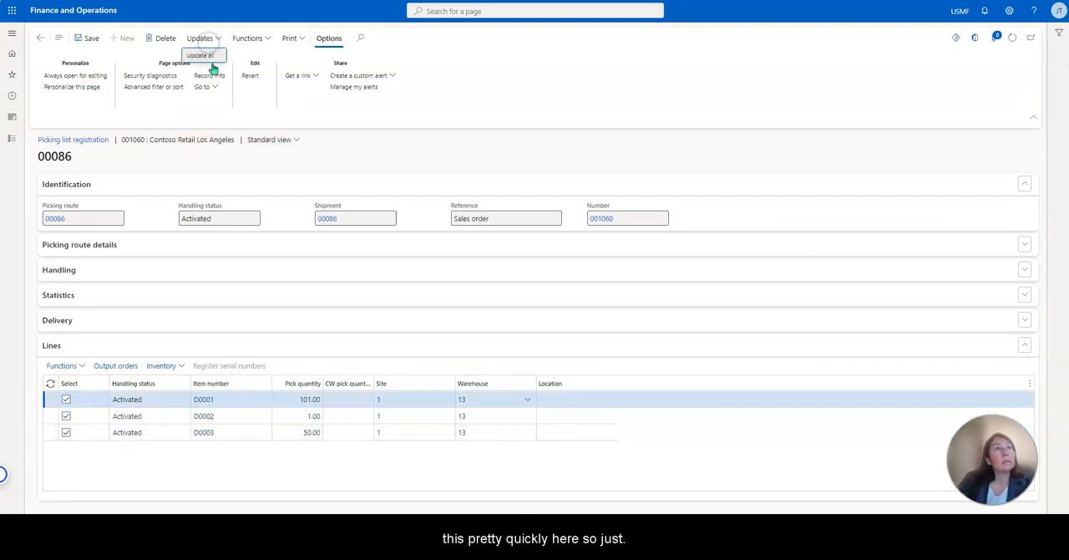
pyautogui.click(209, 58)
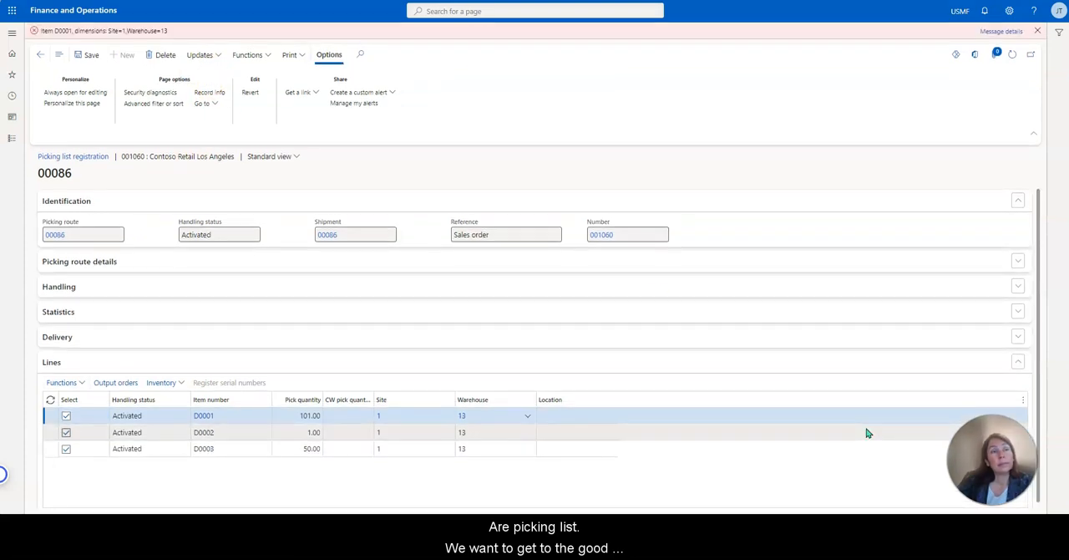
# Review the message details for item D0001 in the picking list registration, and close them.
pyautogui.click(1011, 31)
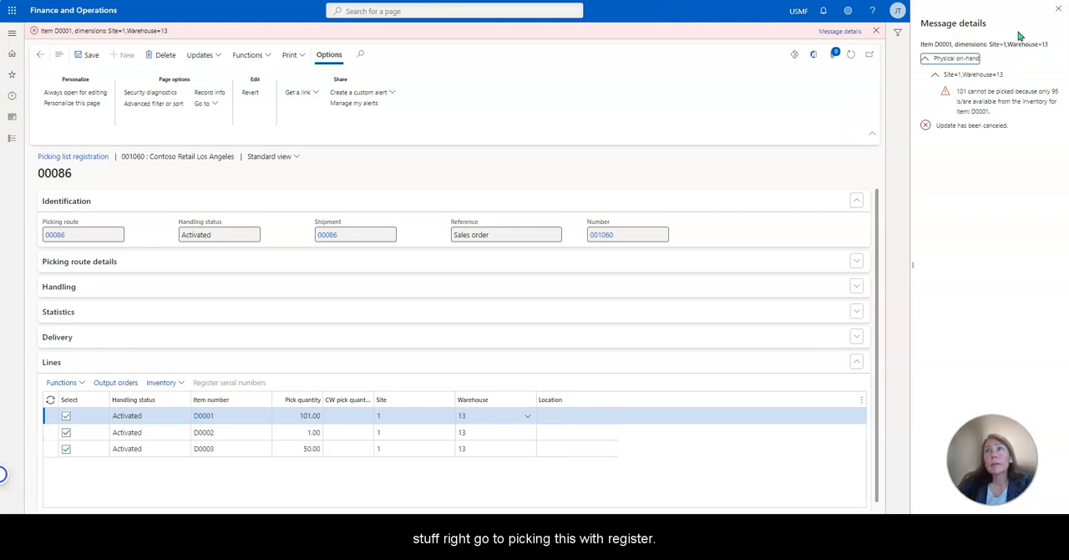
pyautogui.click(1059, 9)
pyautogui.click(1038, 30)
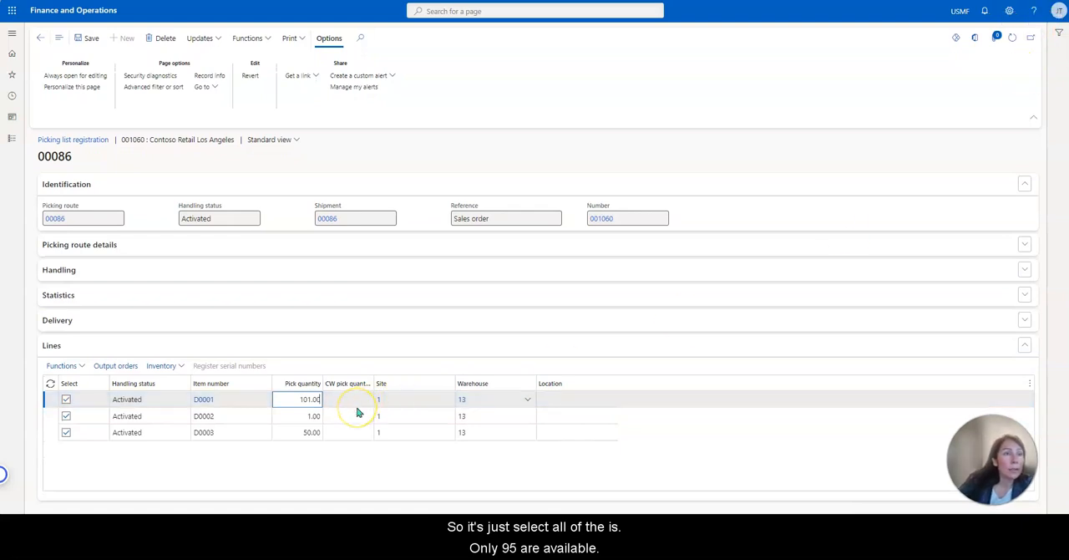
# Set the D0001 line's pick quantity to 95 and update all lines of the picking list registration.
pyautogui.click(295, 400)
pyautogui.click(328, 396)
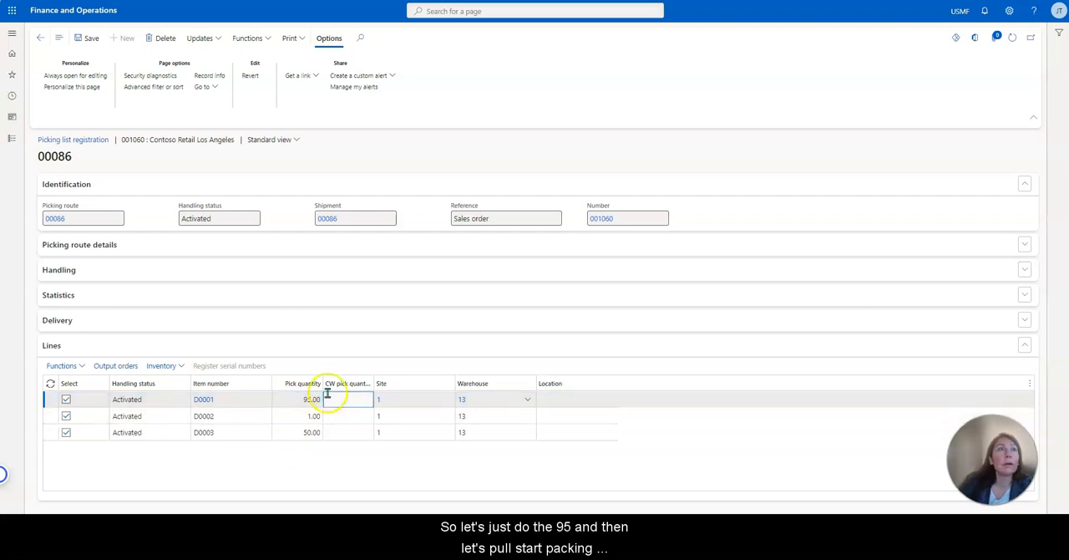
pyautogui.click(214, 38)
pyautogui.click(211, 53)
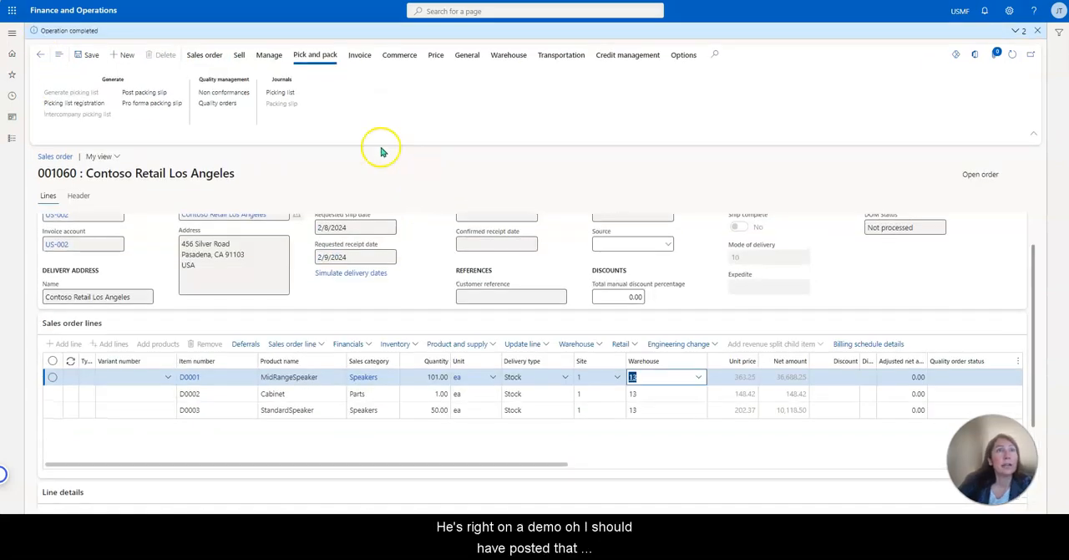
# Try to post the packing slip for all quantities of sales order 001060, without printing it.
pyautogui.click(315, 55)
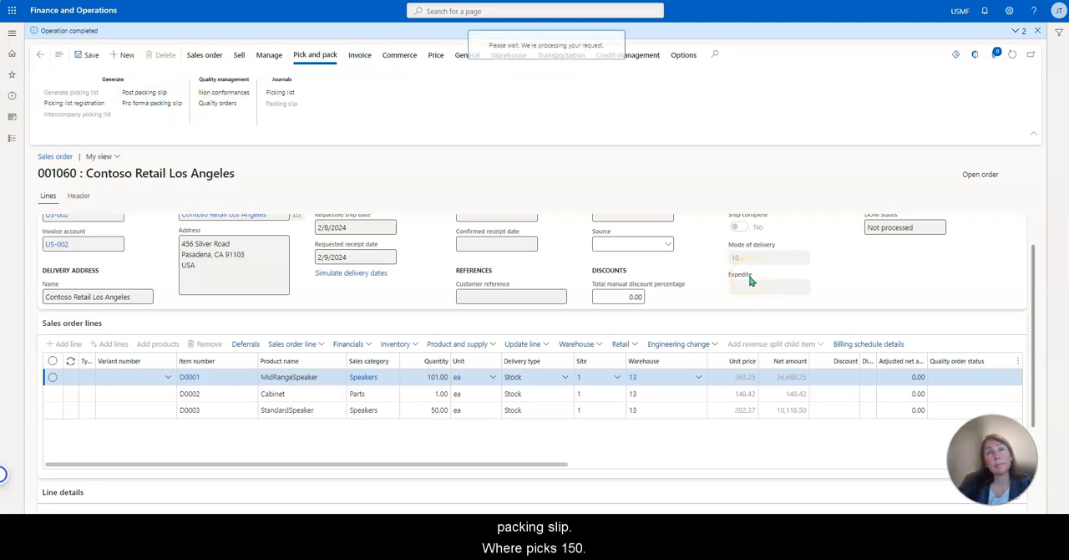
pyautogui.scroll(-3, 650, 356)
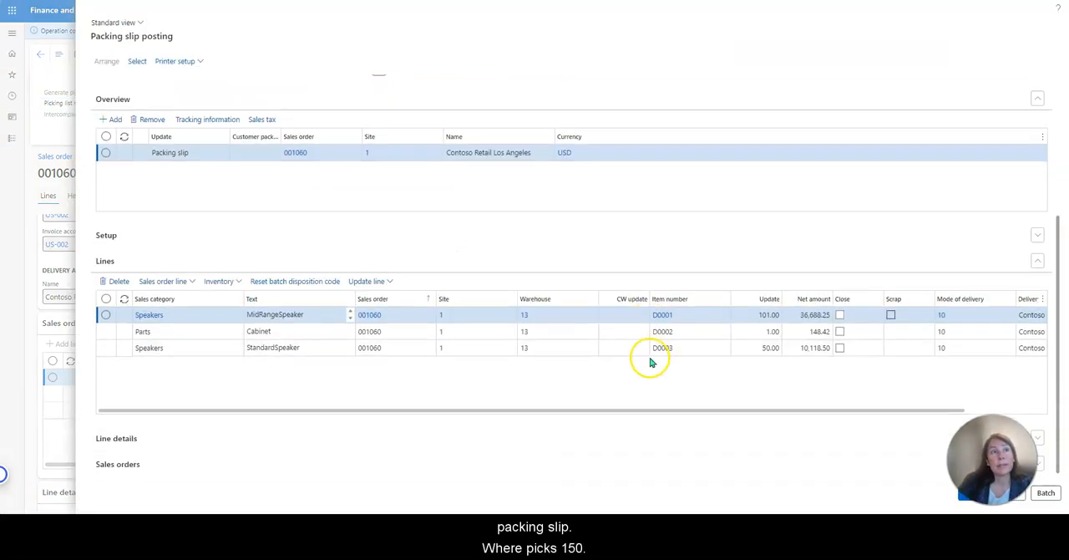
pyautogui.click(969, 500)
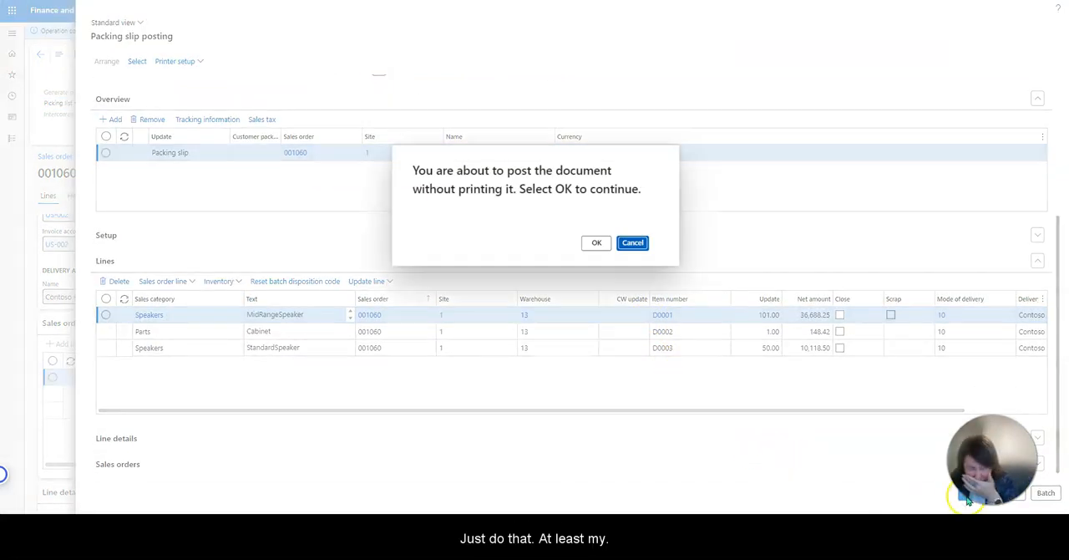
pyautogui.click(596, 244)
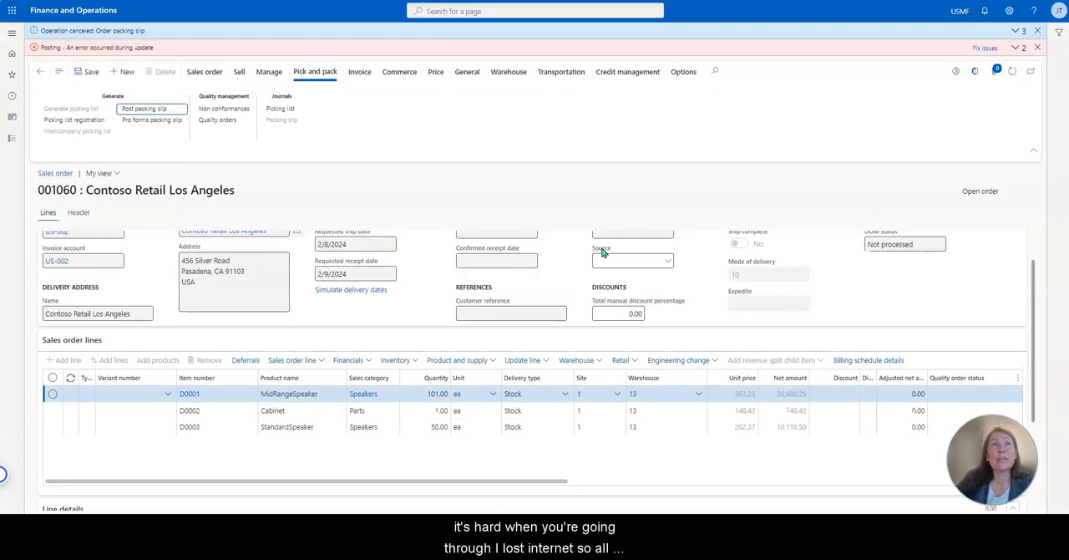
# Post the packing slip for sales order 001060 with quantity Picked, without printing, and dismiss the posting messages.
pyautogui.click(152, 110)
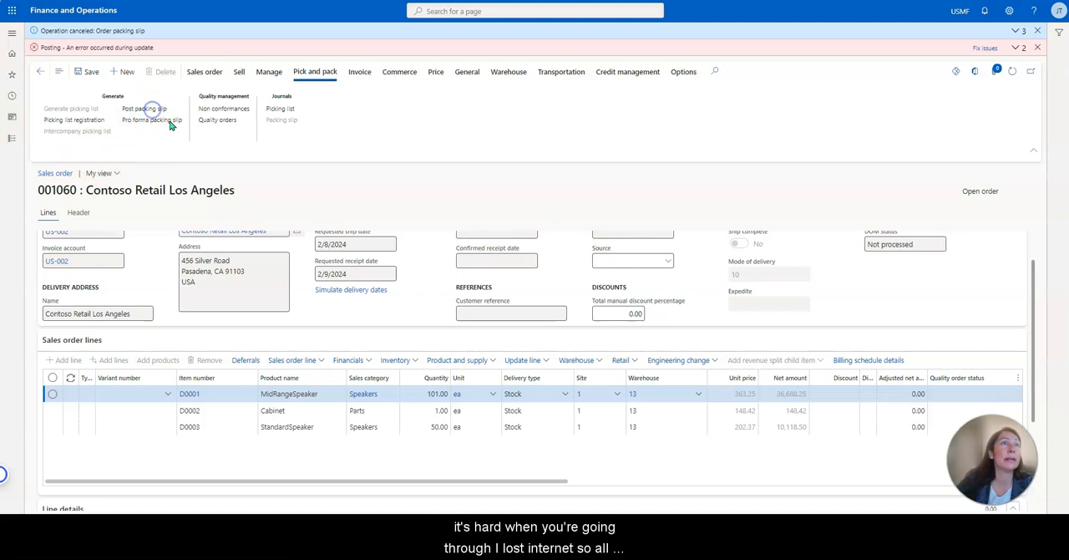
pyautogui.click(198, 137)
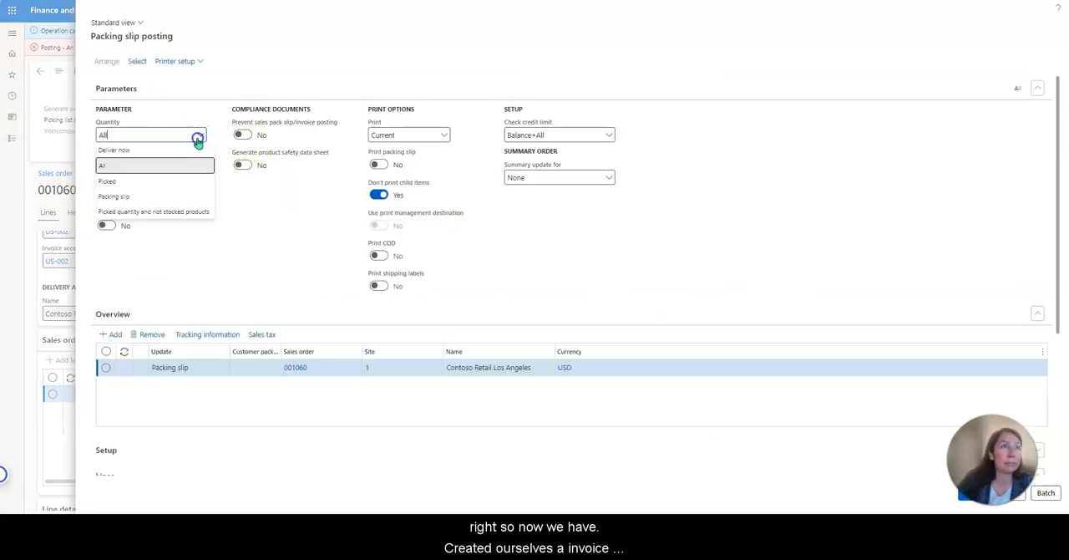
pyautogui.click(175, 181)
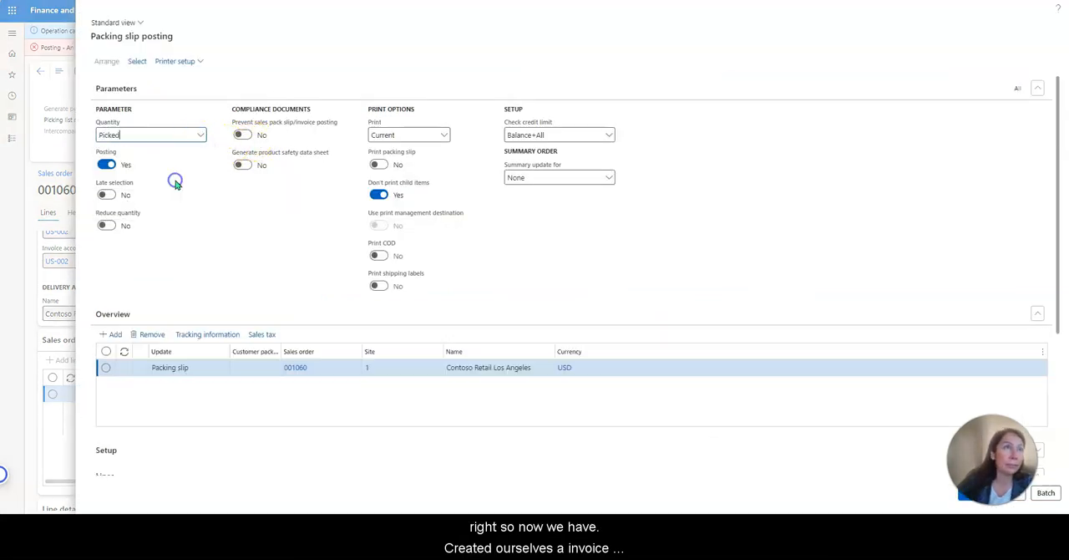
pyautogui.click(967, 496)
pyautogui.click(598, 242)
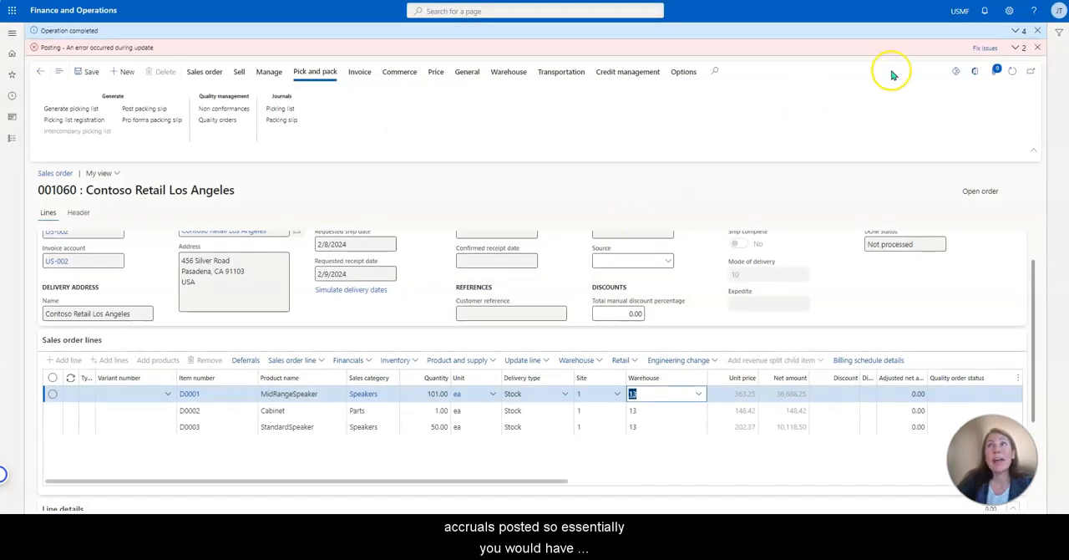
pyautogui.click(1036, 48)
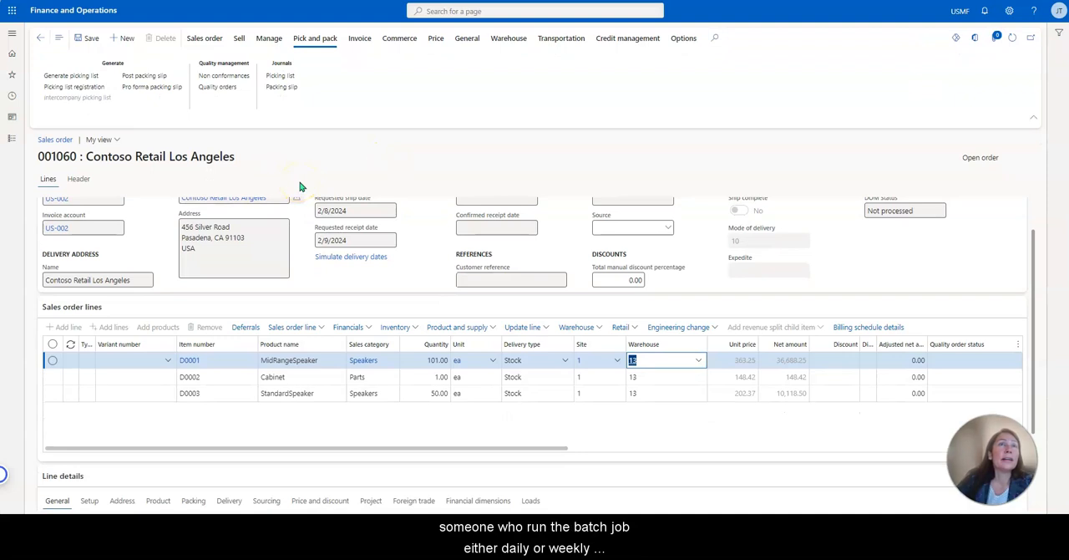
# Post the invoice for sales order 001060 with quantity Packing slip, checking its lines and without printing it.
pyautogui.click(360, 38)
pyautogui.click(61, 79)
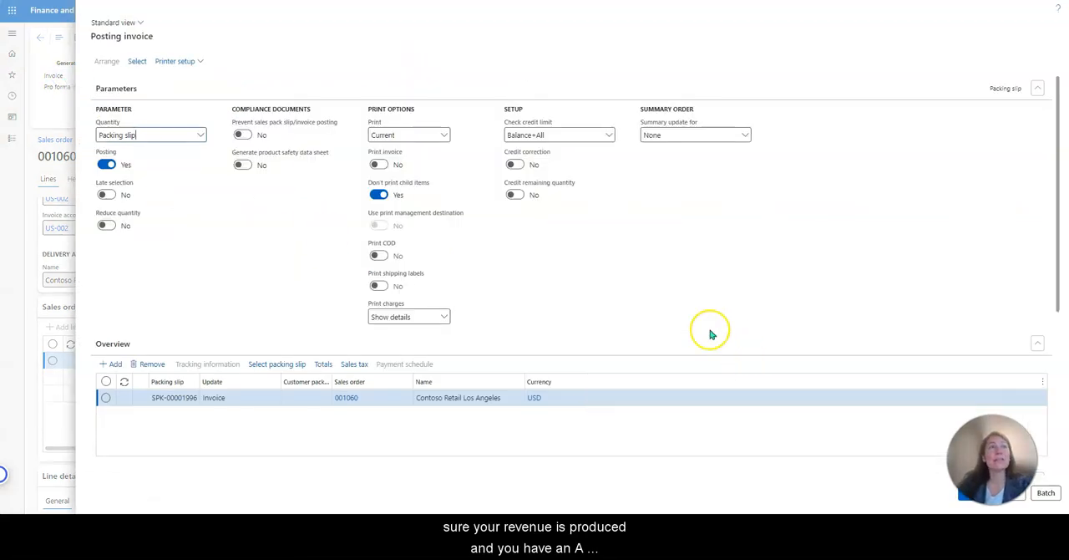
pyautogui.scroll(-3, 707, 334)
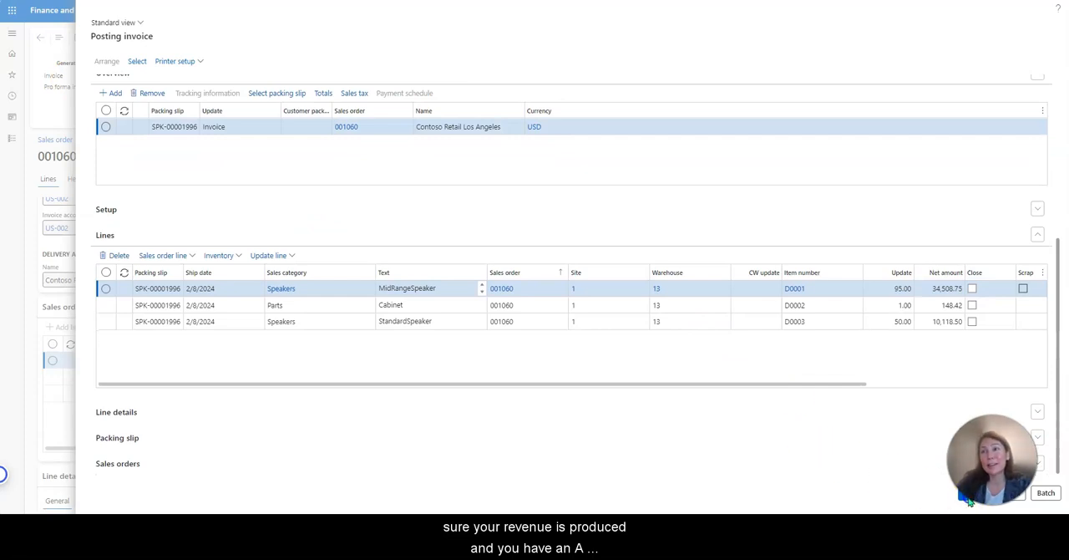
pyautogui.click(969, 500)
pyautogui.click(609, 241)
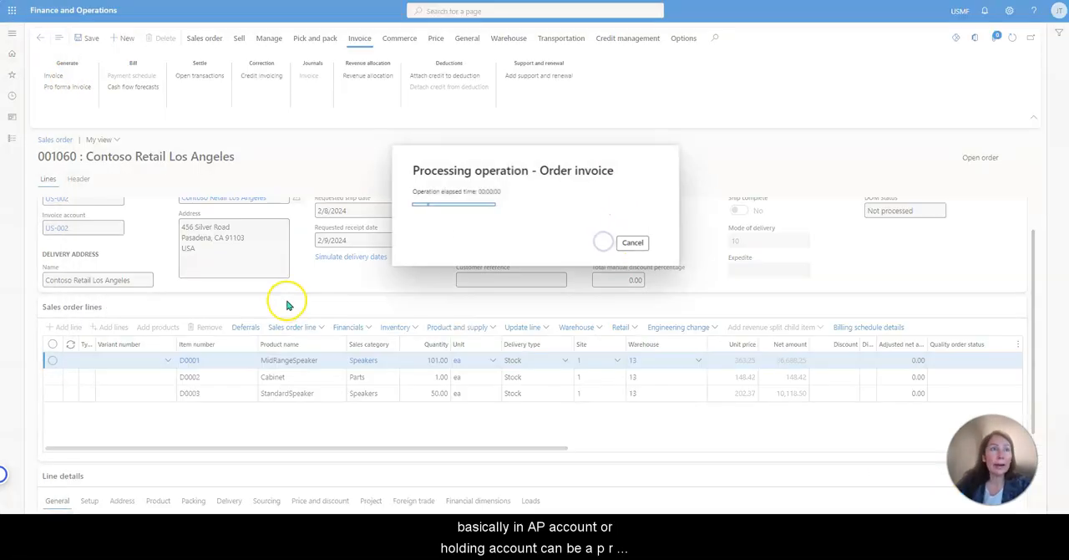
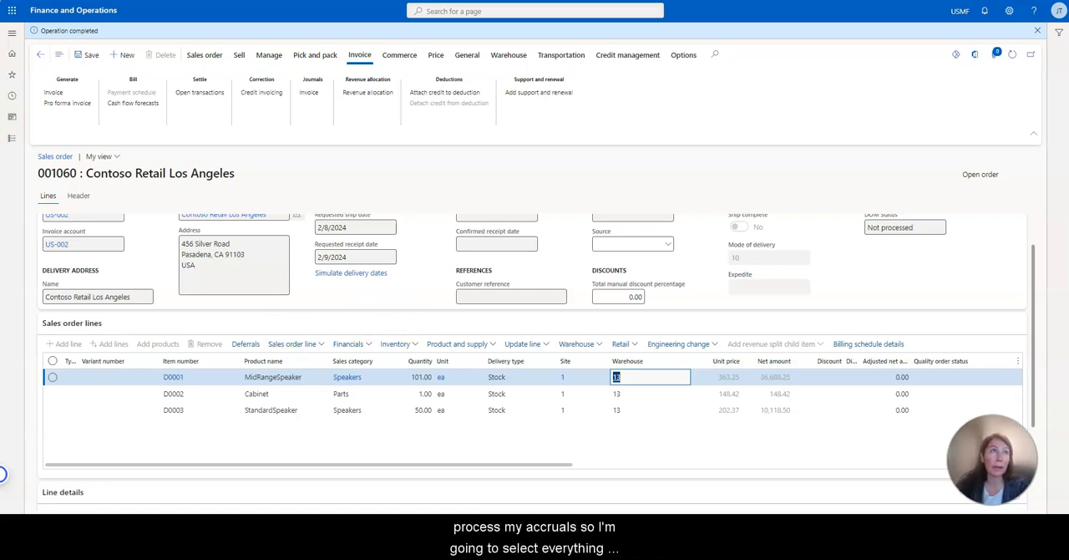
# Dismiss the completion message and go to the Rebate workbench in Rebate management.
pyautogui.click(1037, 30)
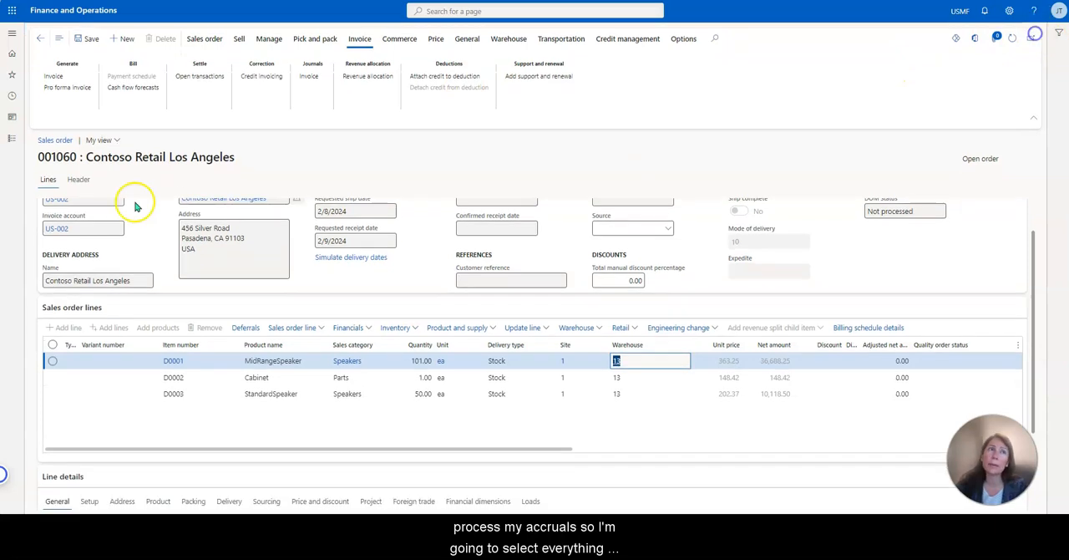
pyautogui.click(17, 142)
pyautogui.scroll(-3, 82, 378)
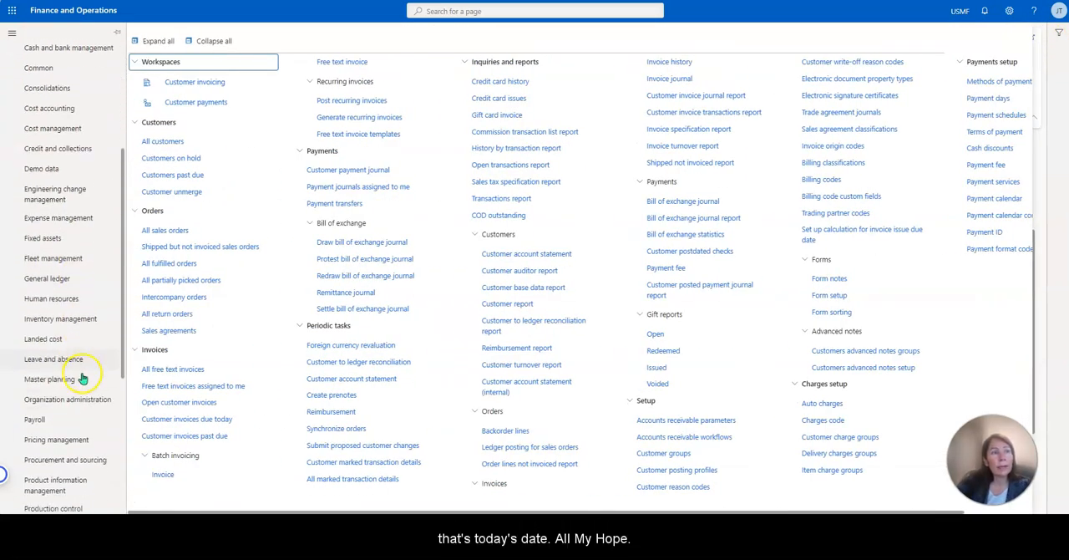
pyautogui.scroll(-3, 79, 417)
pyautogui.click(83, 456)
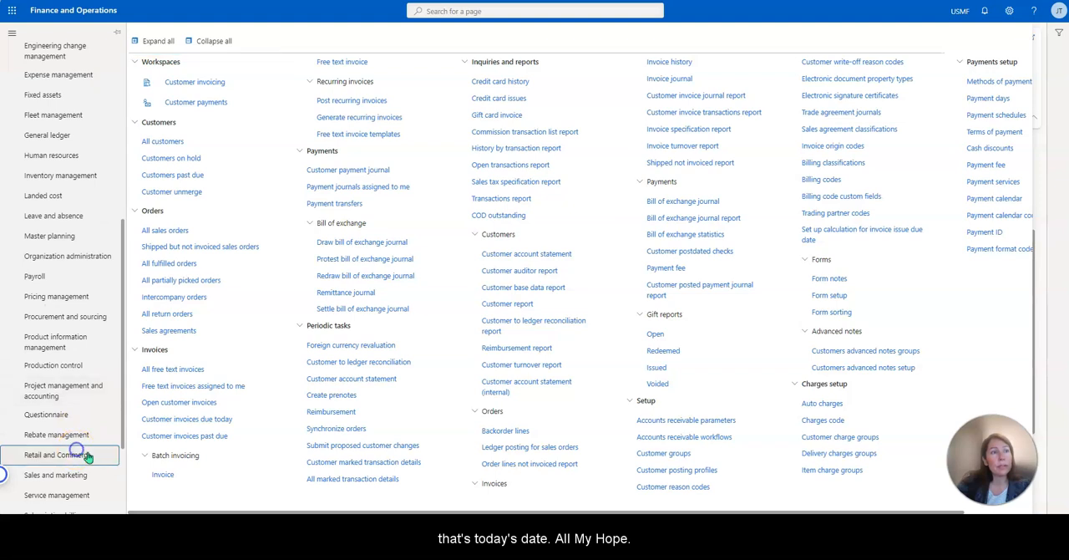
pyautogui.click(83, 435)
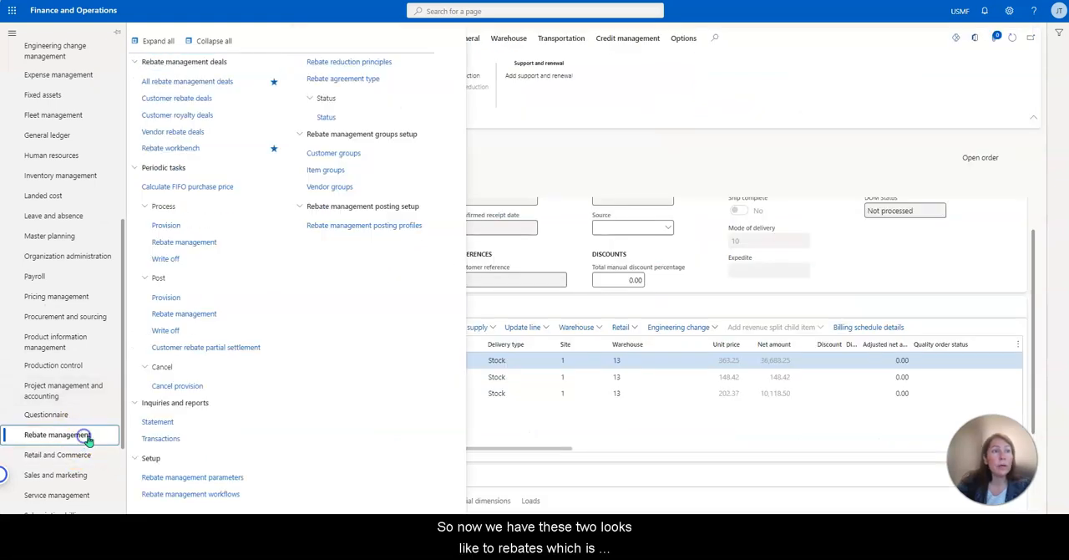
pyautogui.click(172, 151)
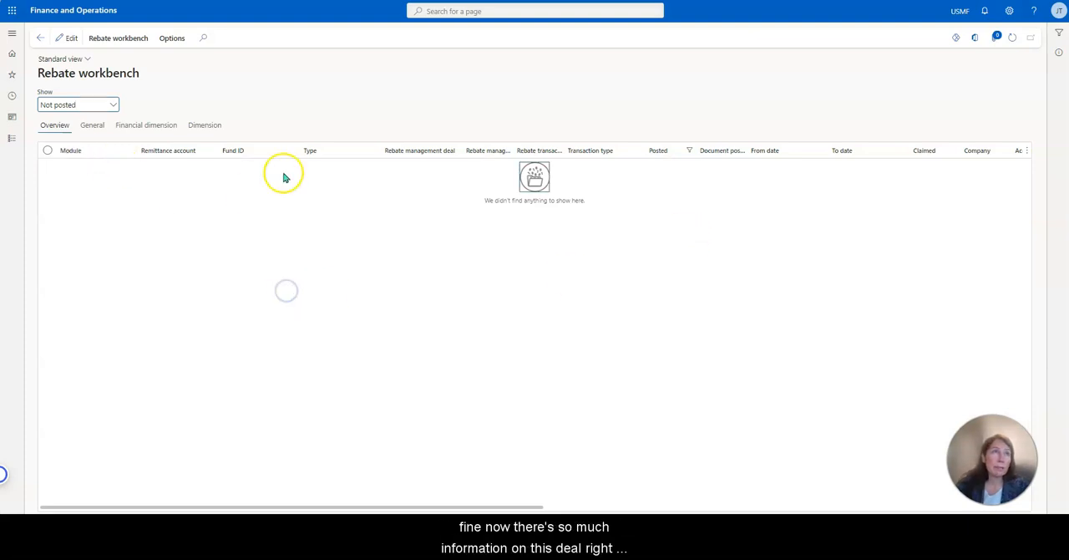
# Process the rebate provision for the period from 2/8/2024 to 2/8/2024.
pyautogui.click(125, 39)
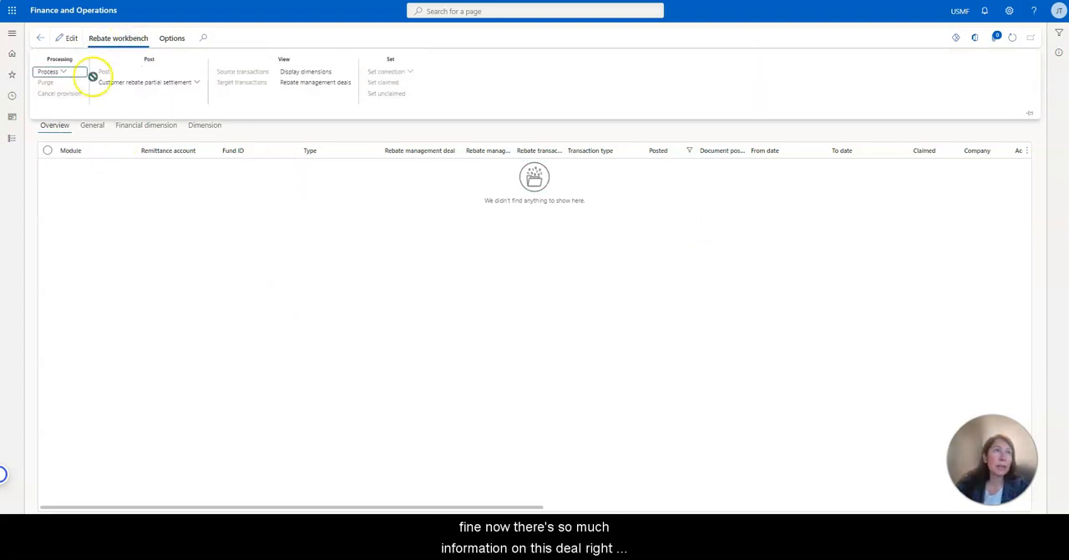
pyautogui.click(64, 74)
pyautogui.click(75, 87)
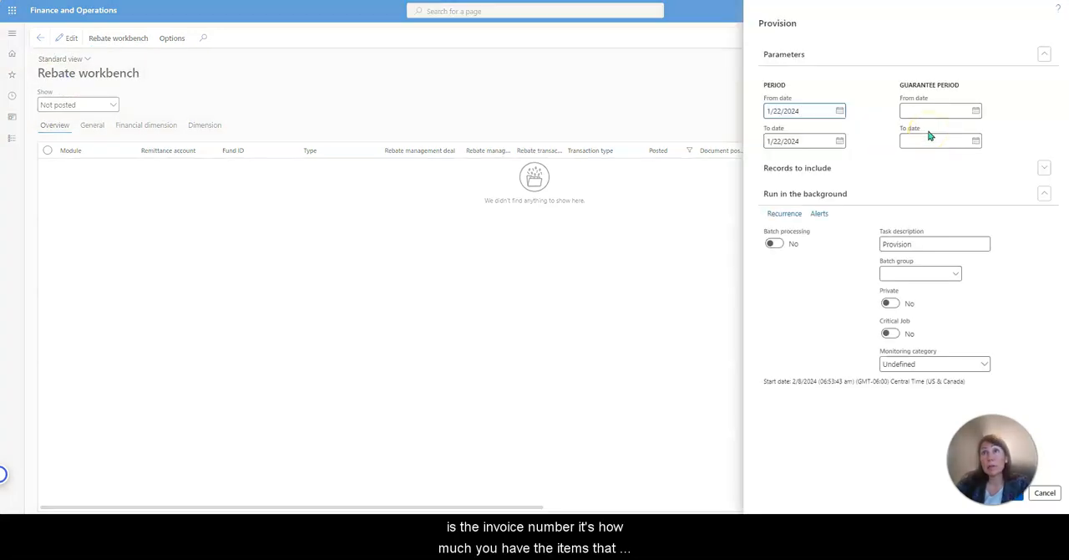
pyautogui.click(840, 110)
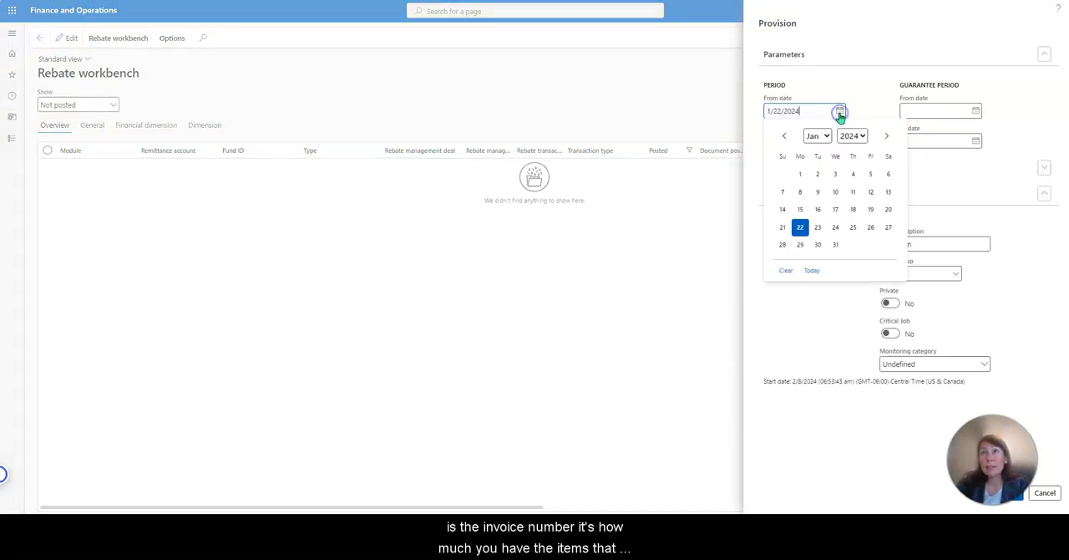
pyautogui.click(888, 134)
pyautogui.click(855, 191)
pyautogui.click(840, 140)
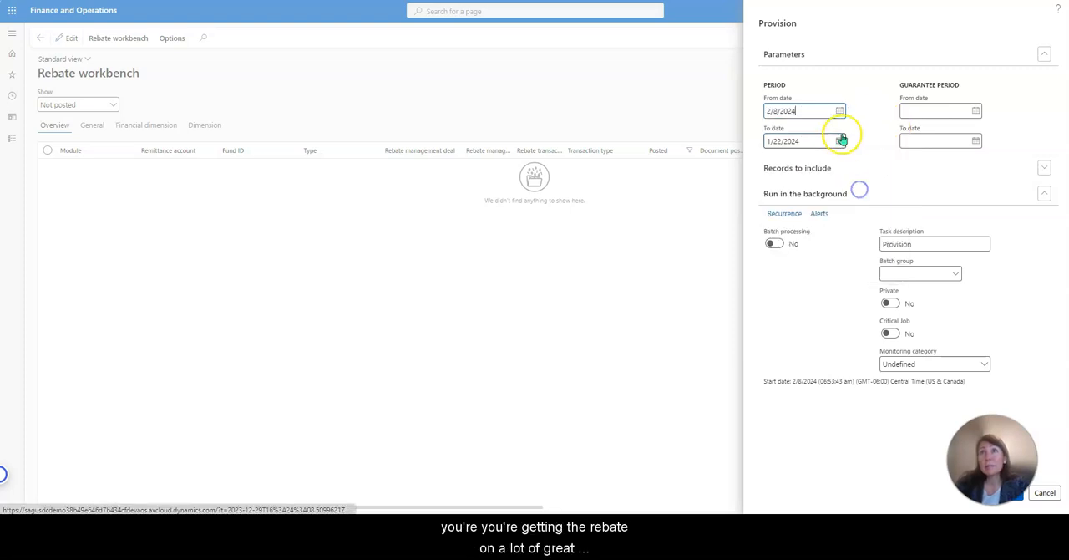
pyautogui.click(800, 221)
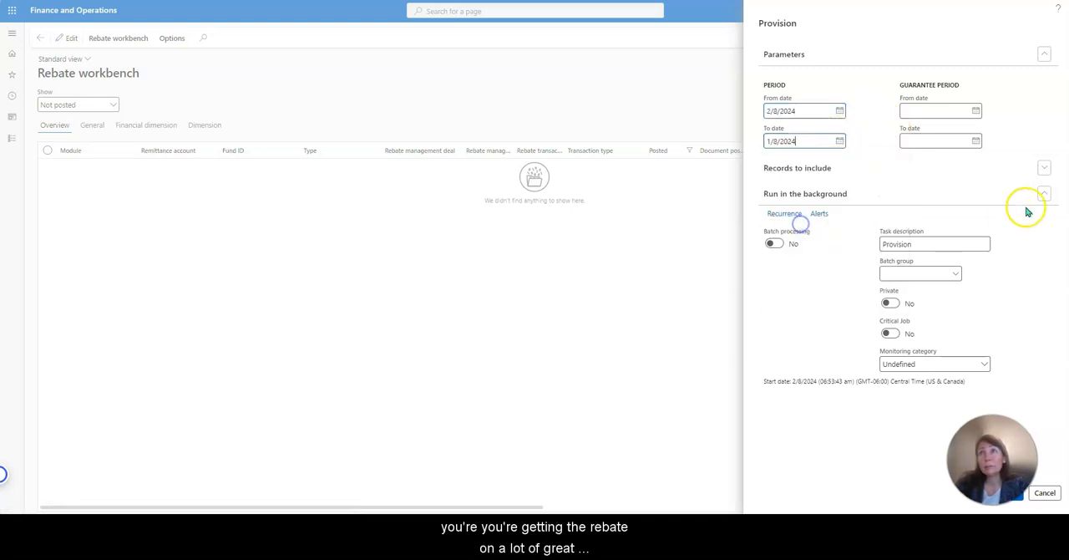
pyautogui.click(840, 140)
pyautogui.click(888, 165)
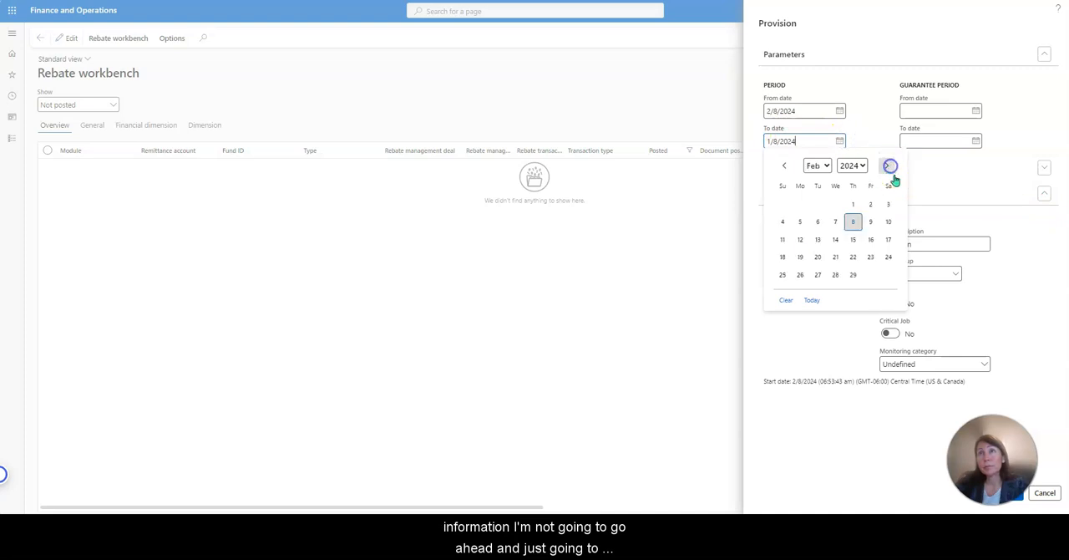
pyautogui.click(853, 222)
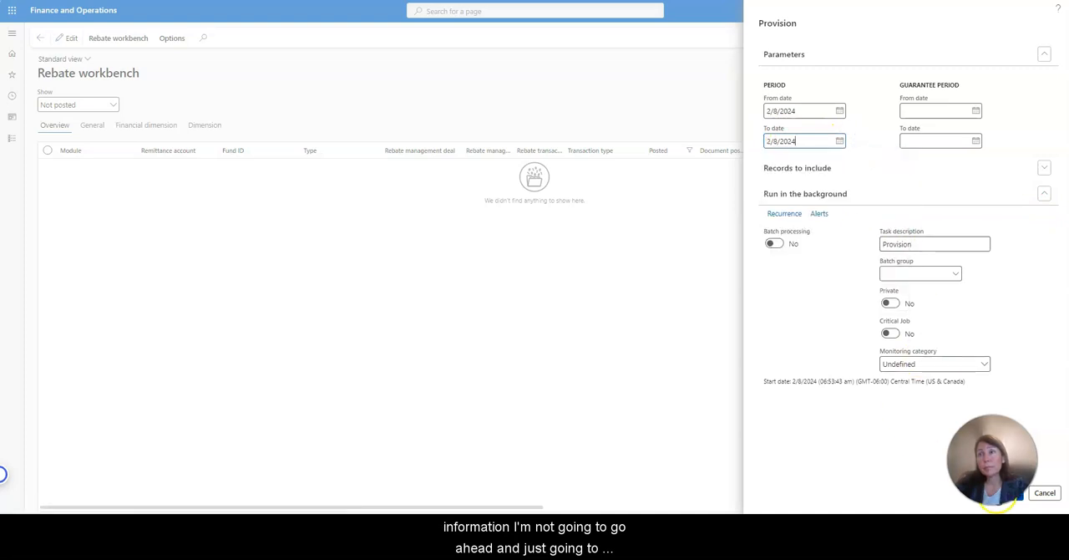
pyautogui.click(1018, 500)
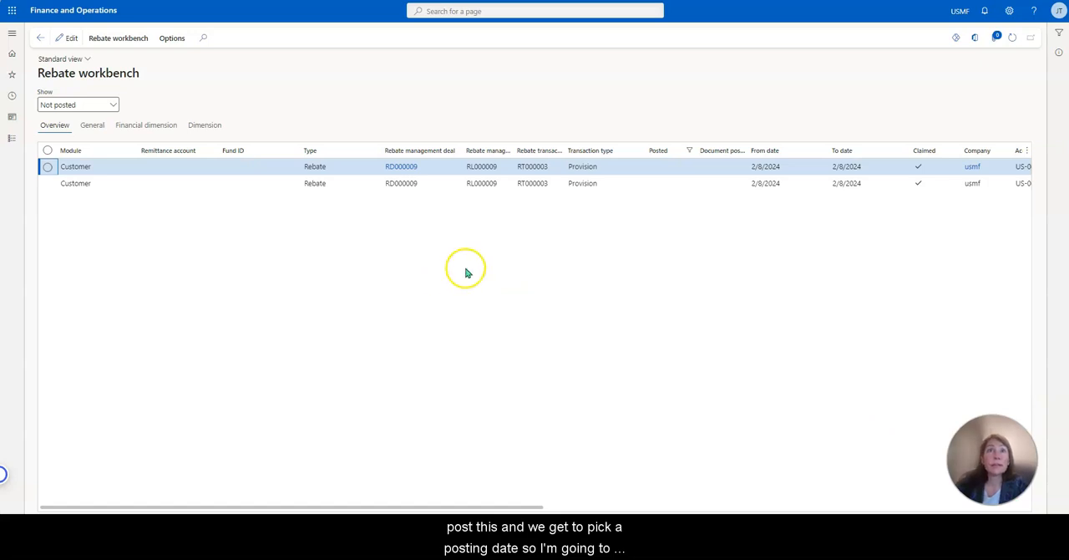
# Check the generated RD000009 provision lines across their columns and post them with posting date 2/8/2024.
pyautogui.moveTo(301, 151); pyautogui.dragTo(281, 151)
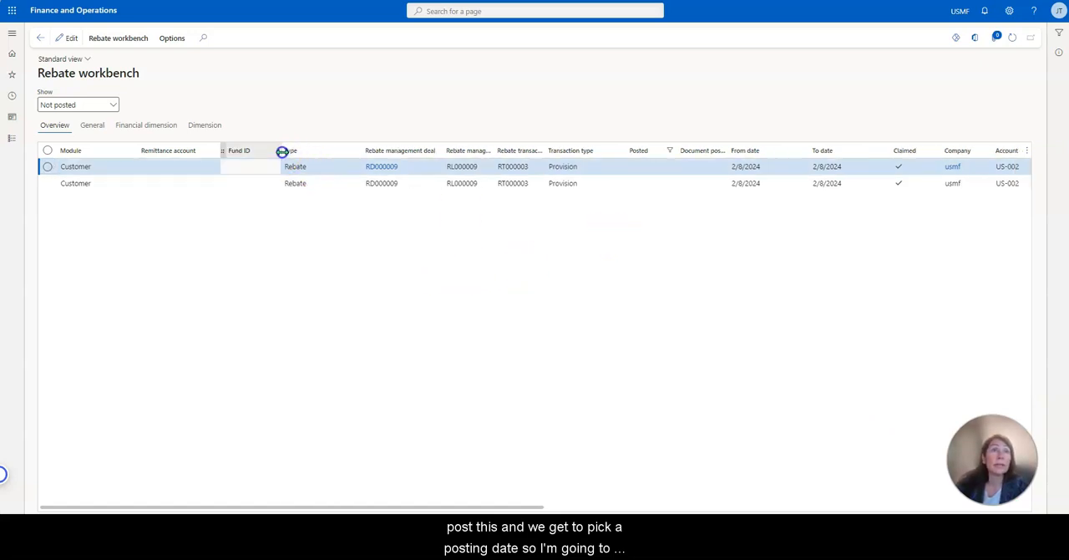
pyautogui.moveTo(489, 507); pyautogui.dragTo(905, 501)
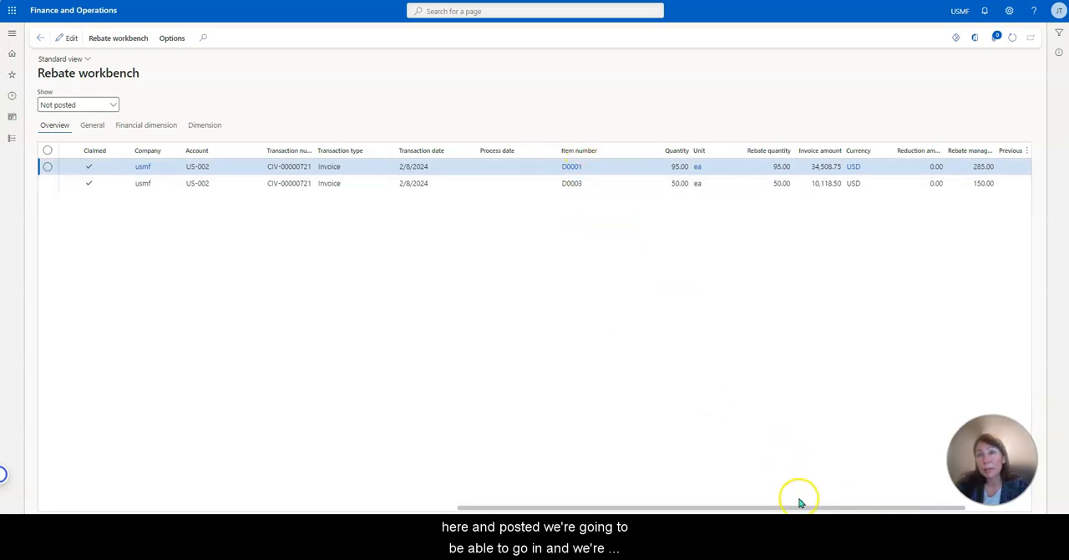
pyautogui.moveTo(800, 507); pyautogui.dragTo(444, 500)
pyautogui.click(129, 38)
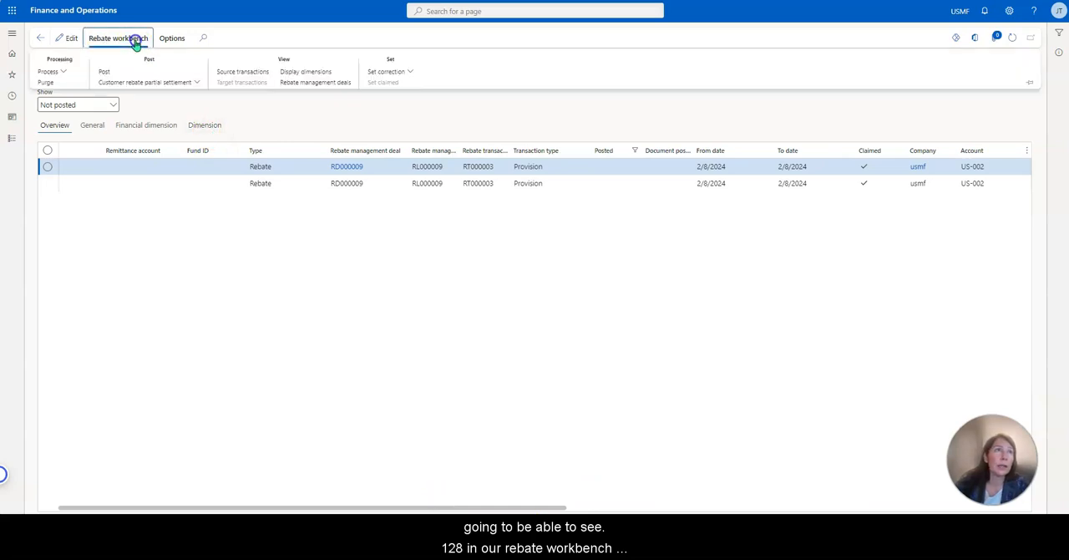
pyautogui.click(104, 72)
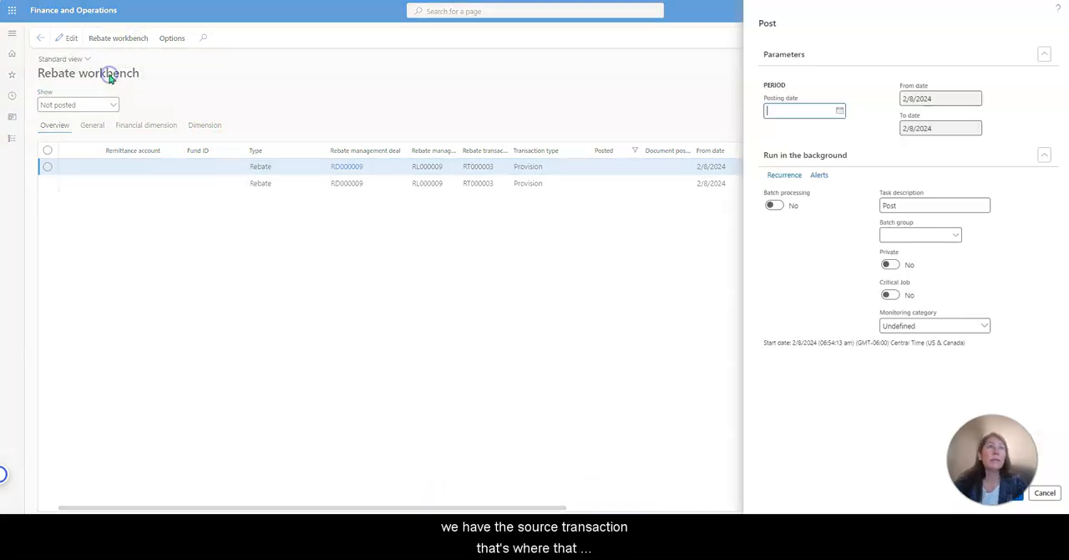
pyautogui.click(839, 110)
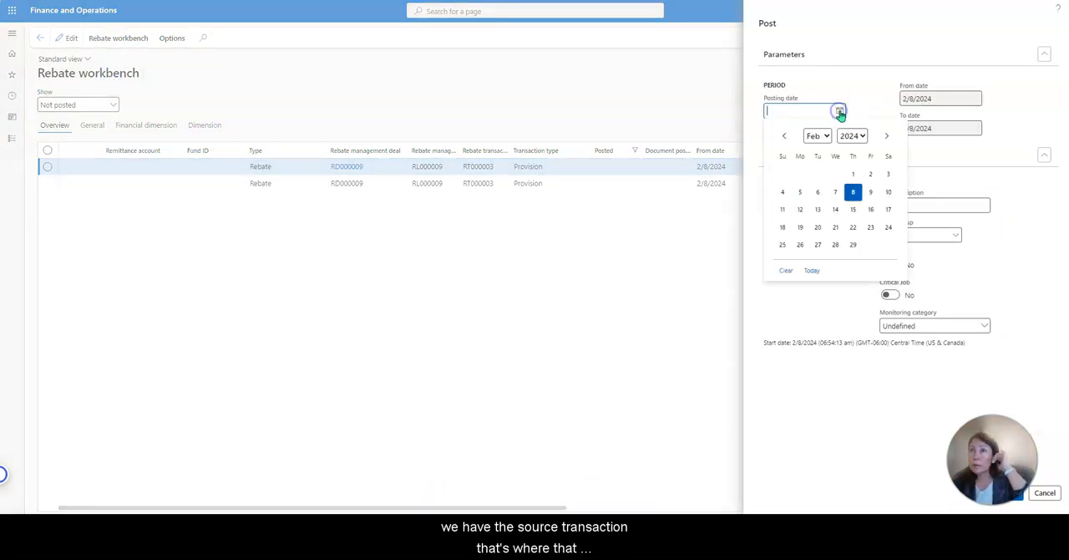
pyautogui.click(852, 194)
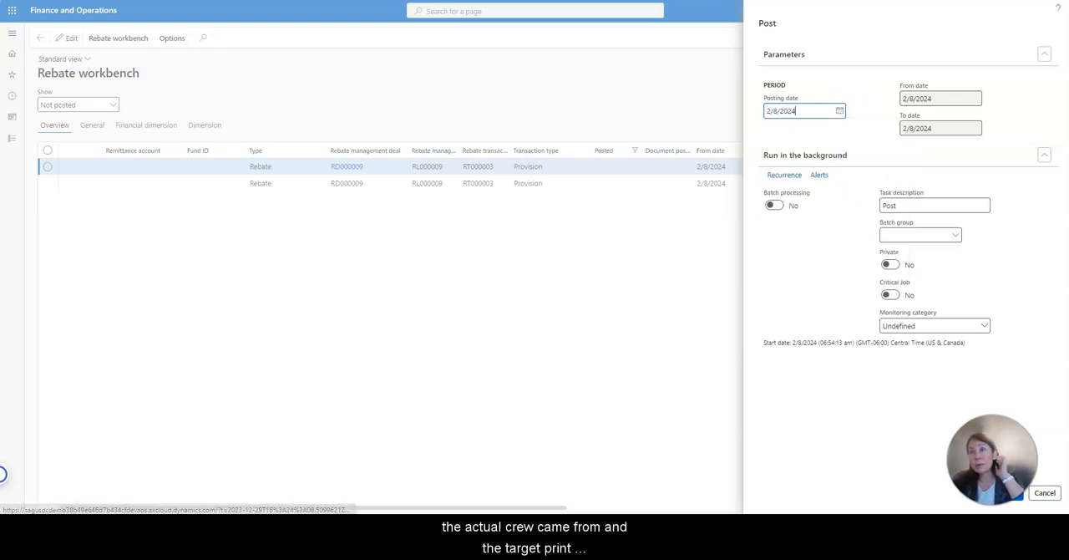
pyautogui.click(1013, 499)
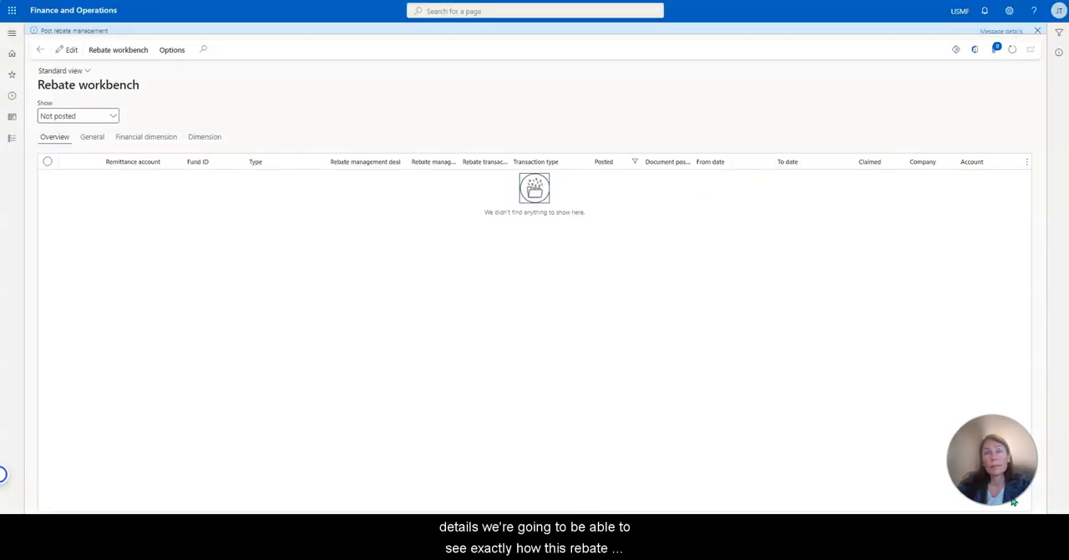
# Filter the rebate workbench to show Posted transactions.
pyautogui.click(110, 121)
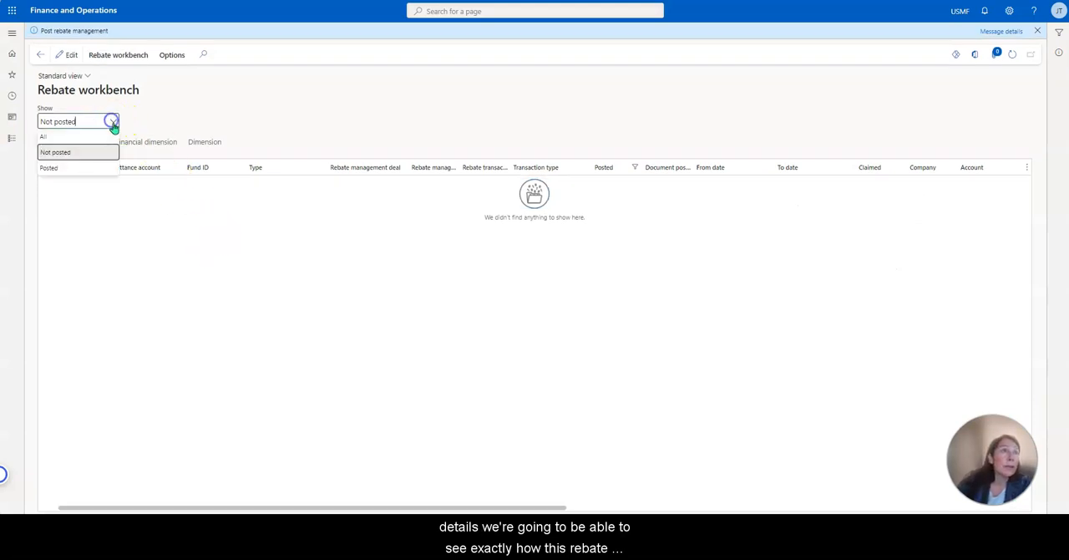
pyautogui.click(86, 164)
pyautogui.click(367, 339)
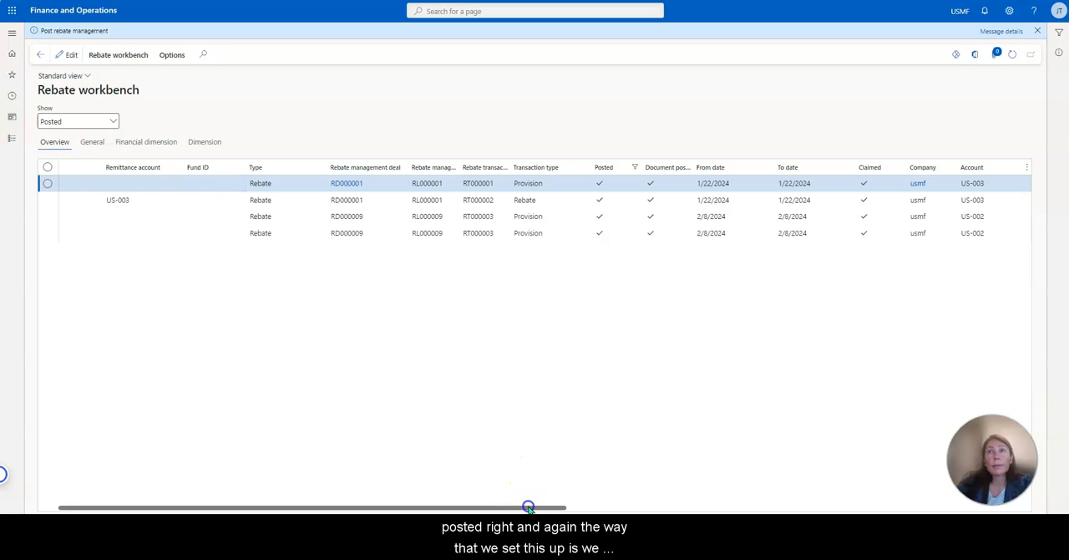
# Examine the journal voucher behind the first RD000009 provision line's target transactions, return to the workbench and dismiss the posting message.
pyautogui.click(487, 216)
pyautogui.click(121, 56)
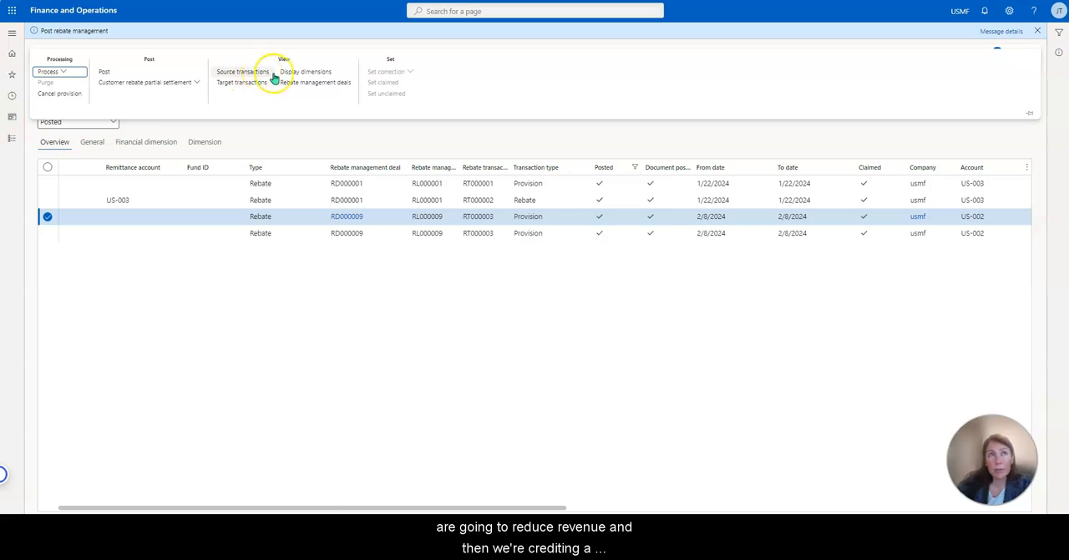
pyautogui.click(256, 82)
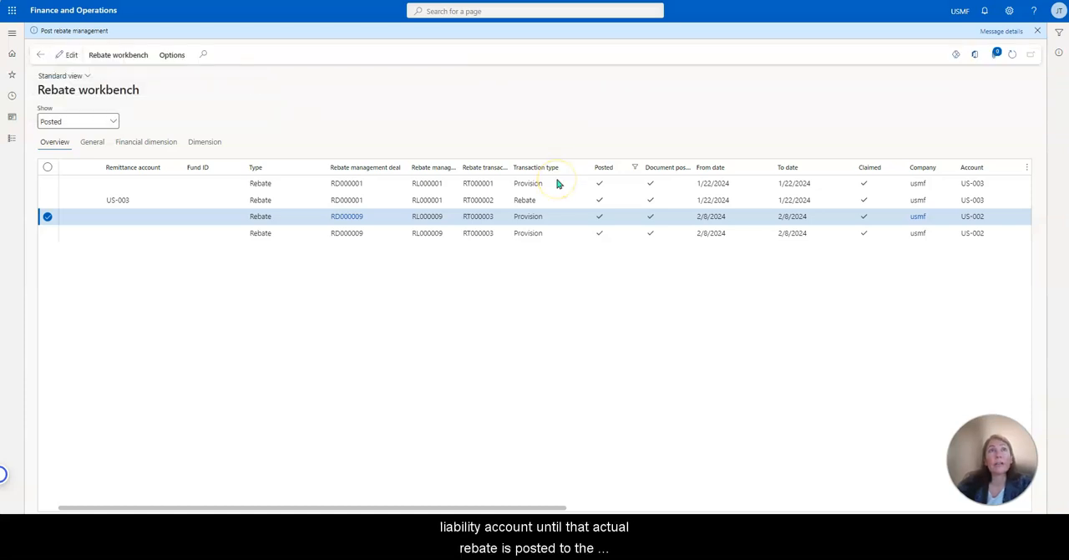
pyautogui.click(152, 42)
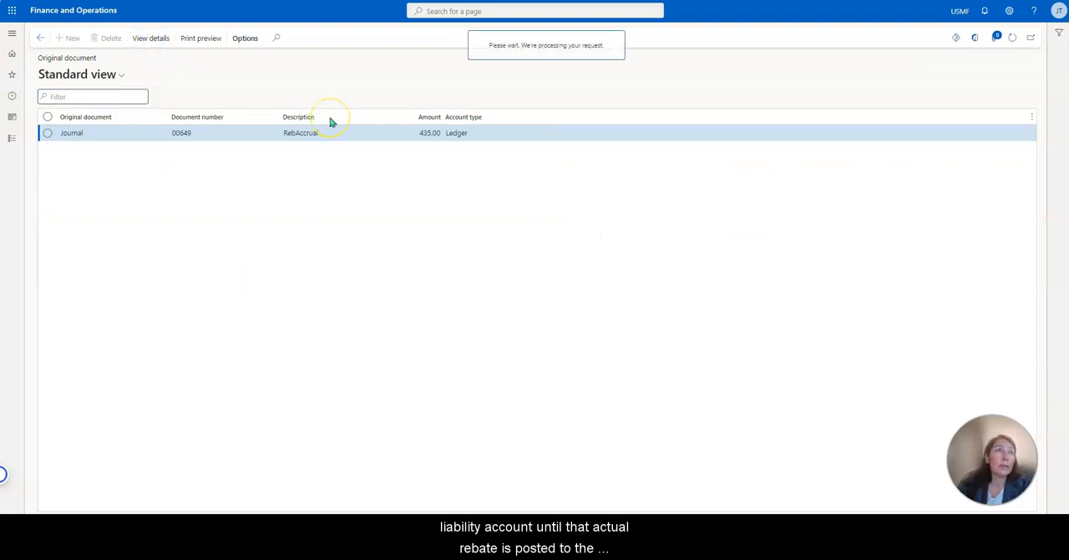
pyautogui.click(176, 38)
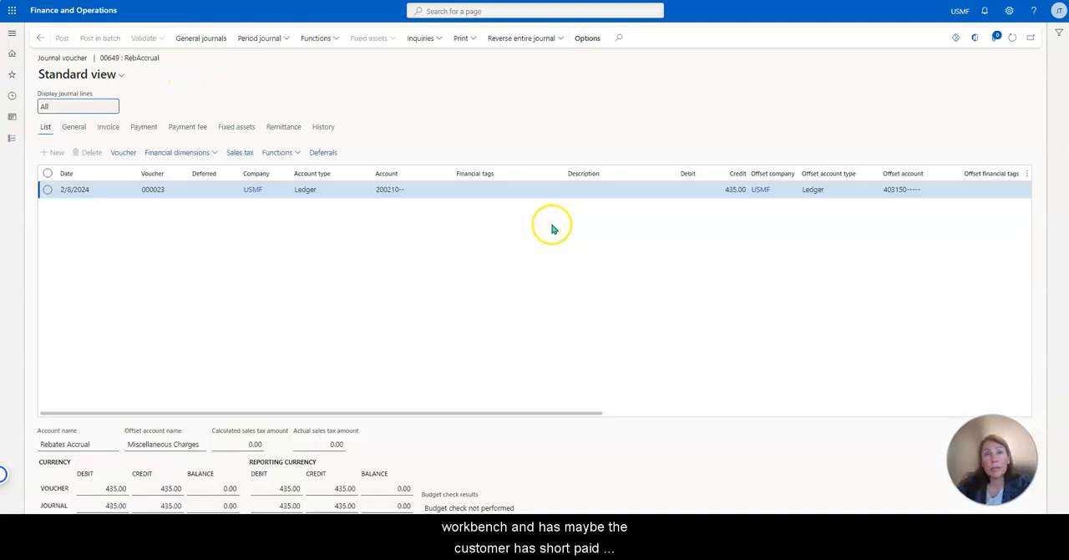
pyautogui.click(772, 256)
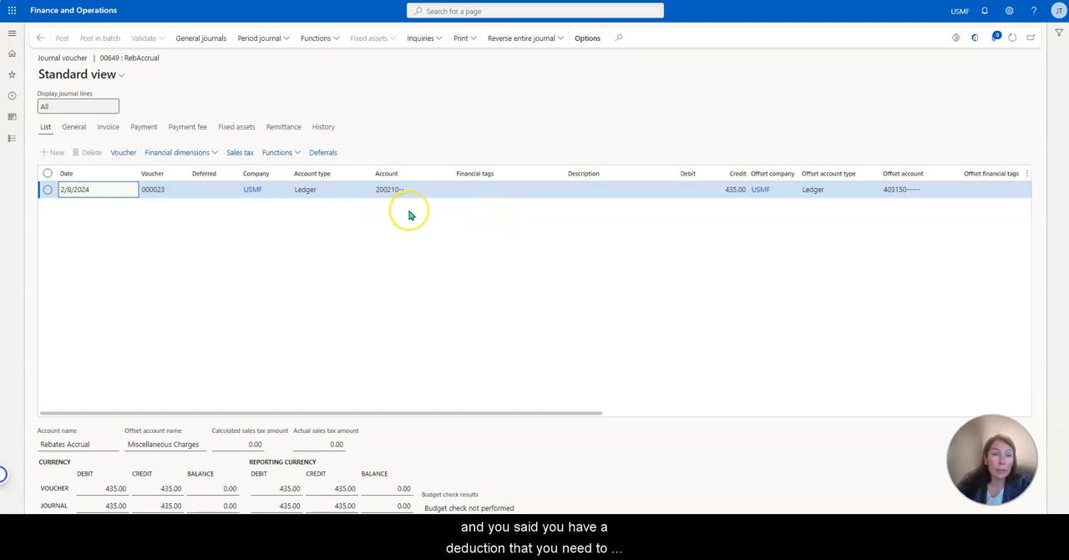
pyautogui.click(39, 39)
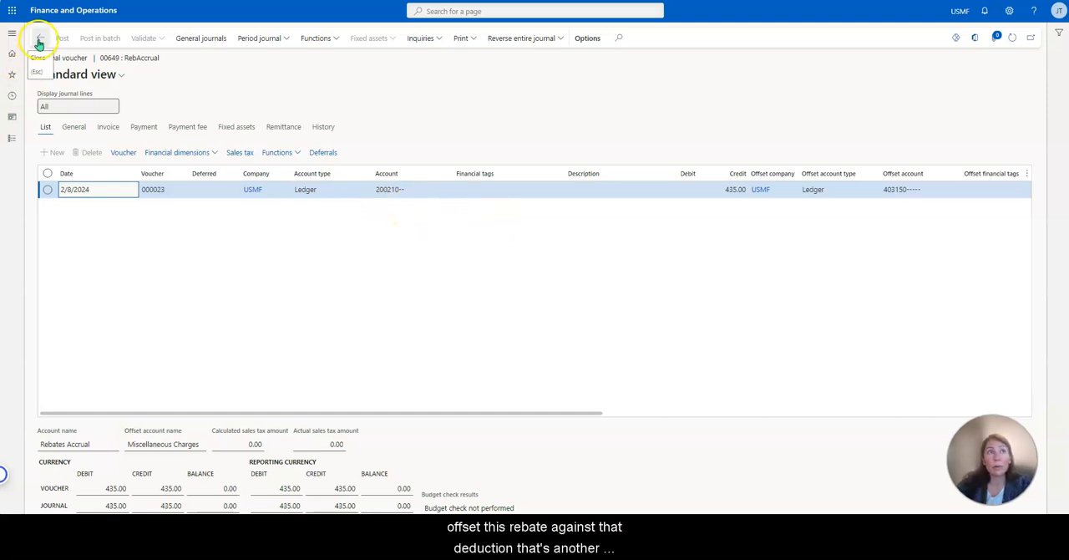
pyautogui.click(39, 41)
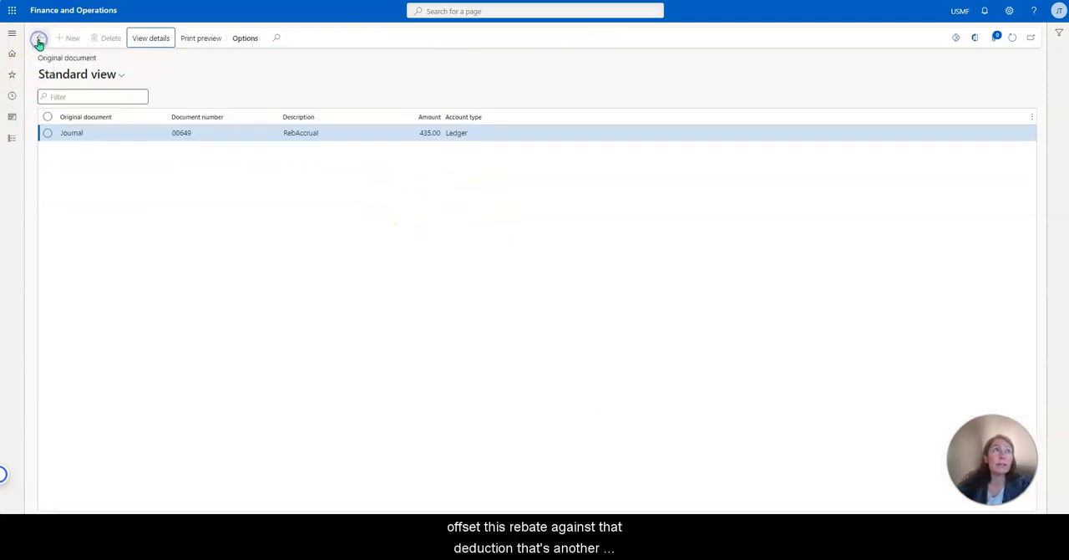
pyautogui.click(39, 42)
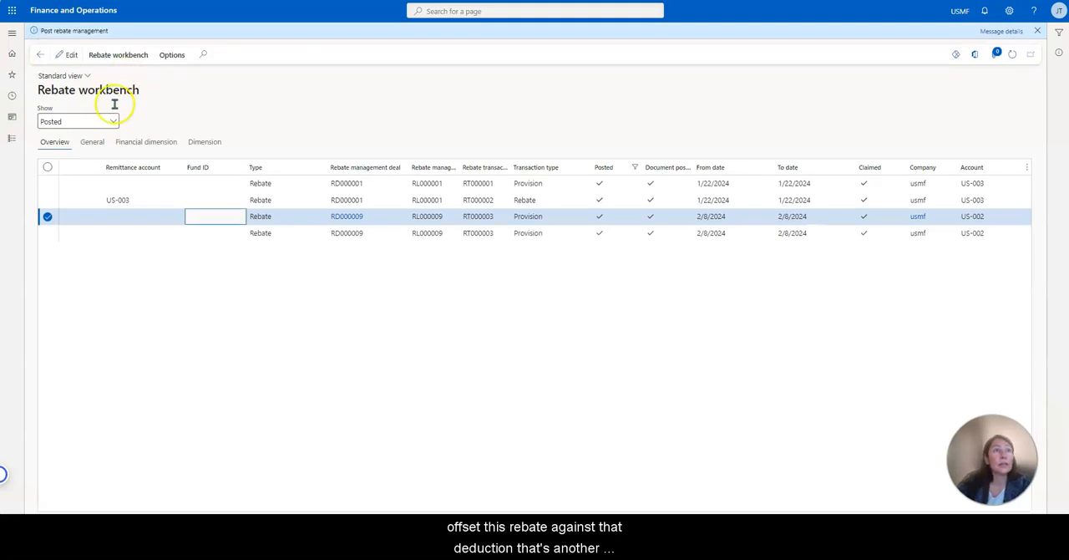
pyautogui.click(1038, 33)
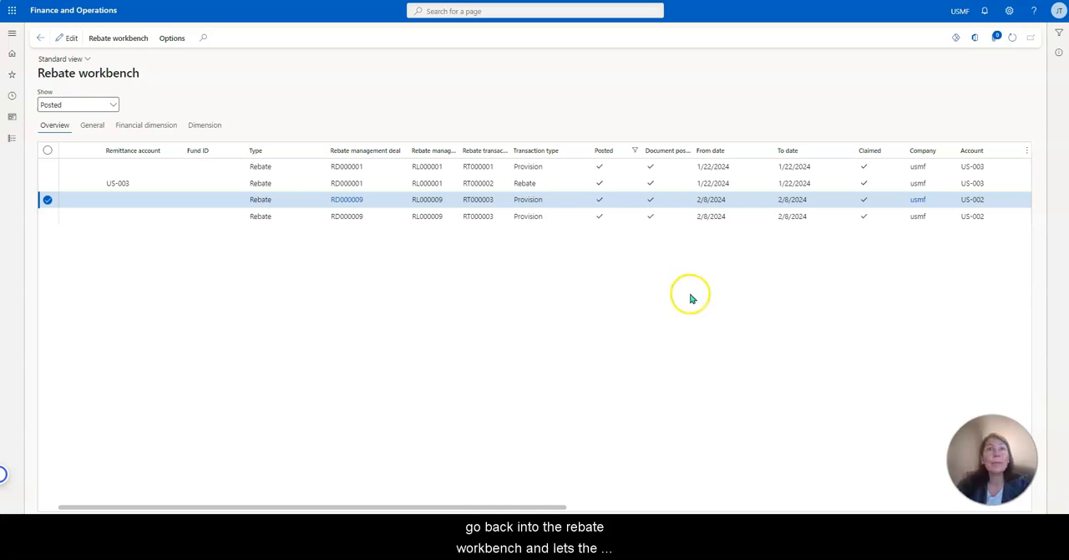
# Start the Rebate management process from the workbench and set its period from 2/8/2024 to 2/8/2024.
pyautogui.click(113, 102)
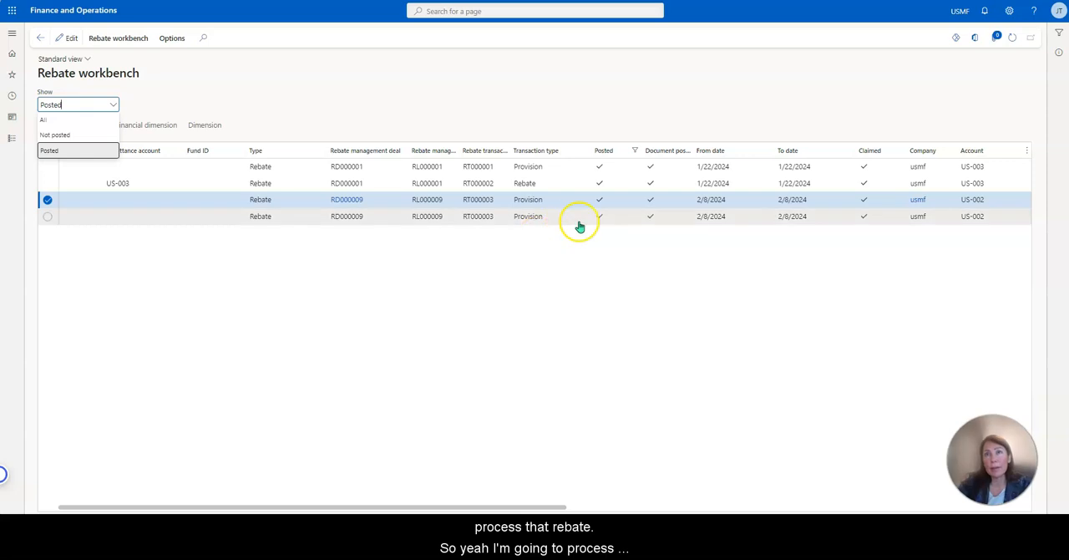
pyautogui.click(139, 42)
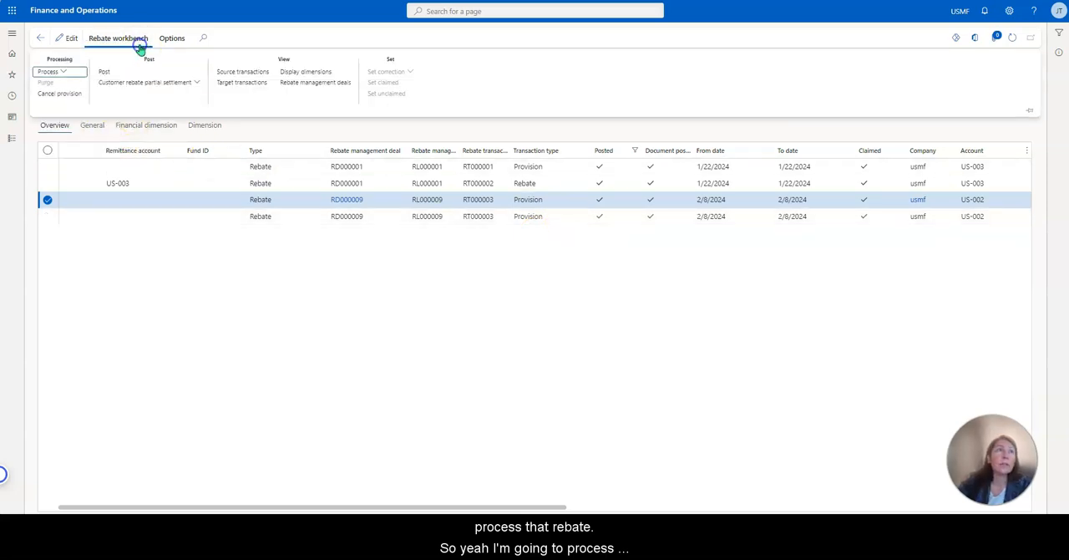
pyautogui.click(1031, 110)
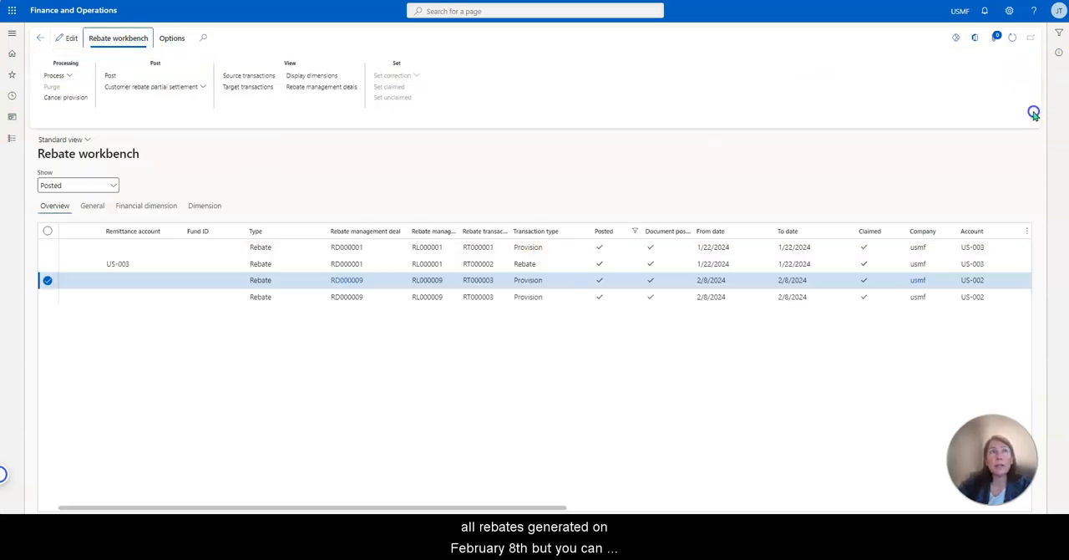
pyautogui.click(69, 75)
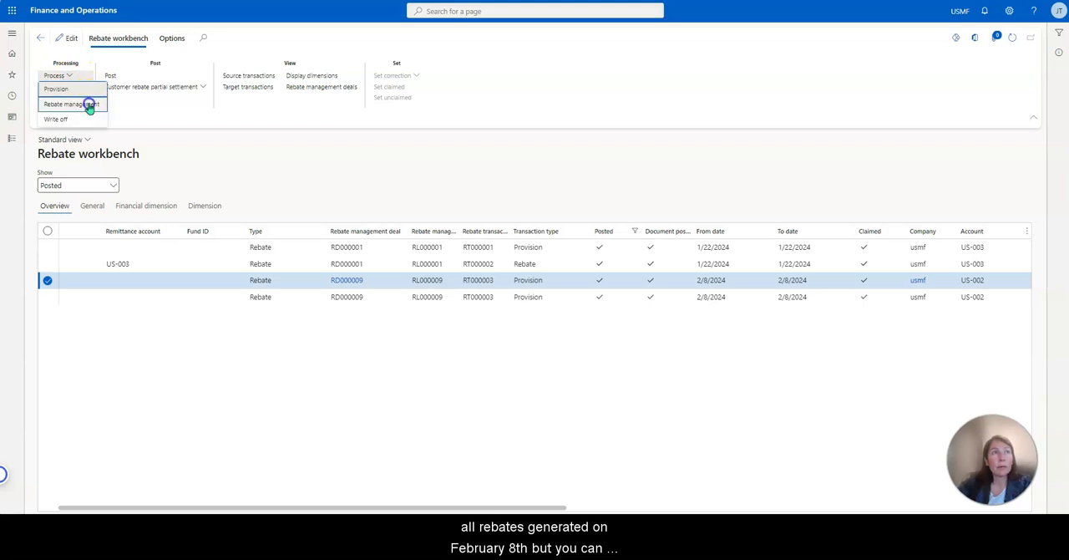
pyautogui.click(89, 106)
pyautogui.click(839, 112)
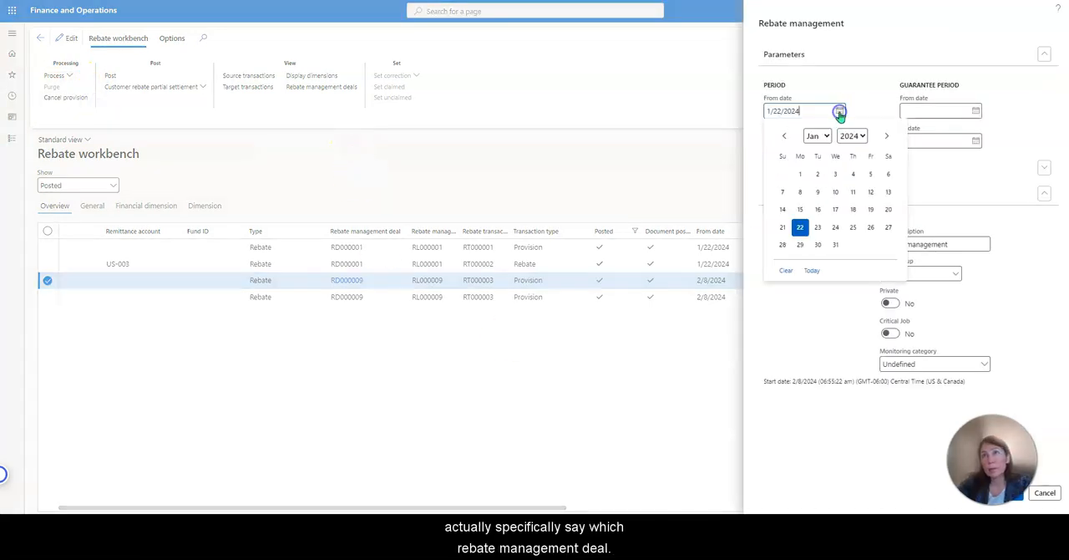
pyautogui.click(887, 135)
pyautogui.click(853, 191)
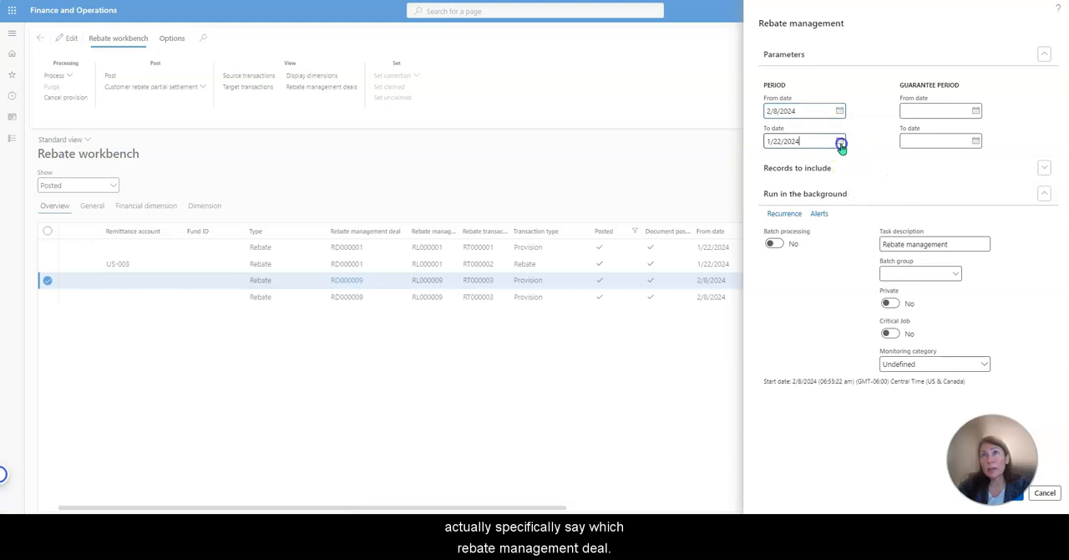
pyautogui.click(841, 142)
pyautogui.click(887, 166)
pyautogui.click(861, 221)
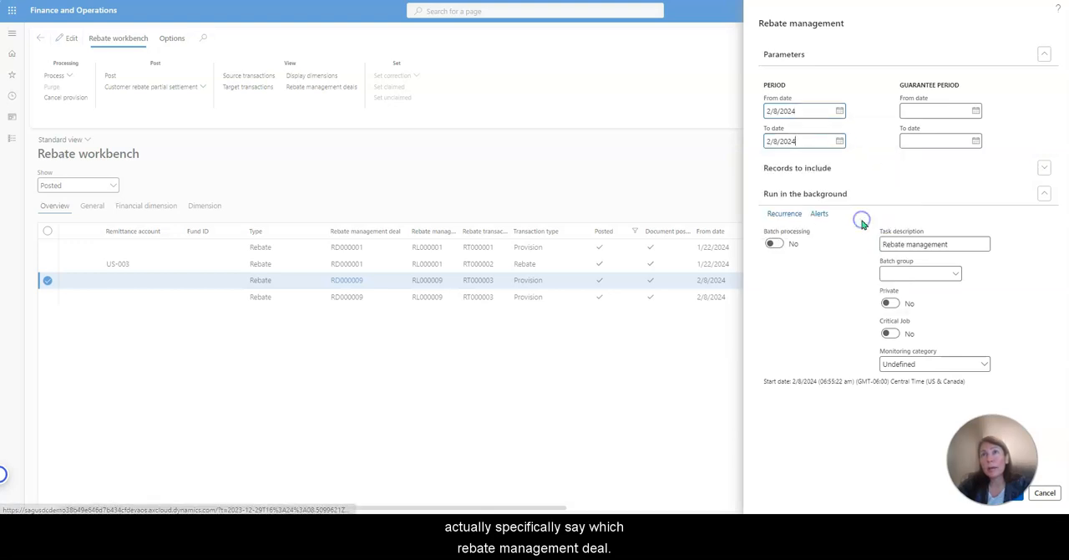
# Check which records the rebate processing includes and run it.
pyautogui.click(833, 170)
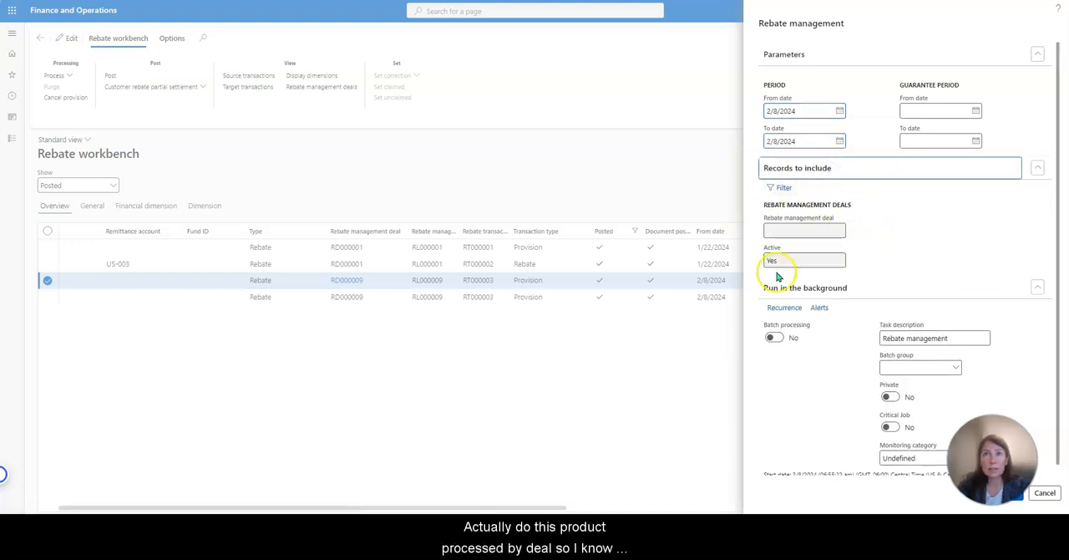
pyautogui.click(824, 171)
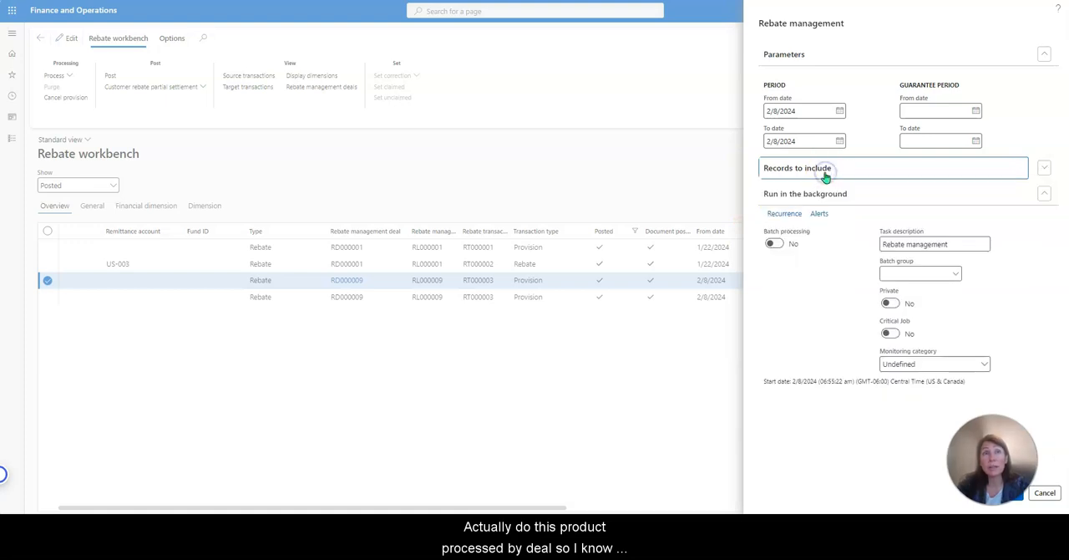
pyautogui.click(1009, 500)
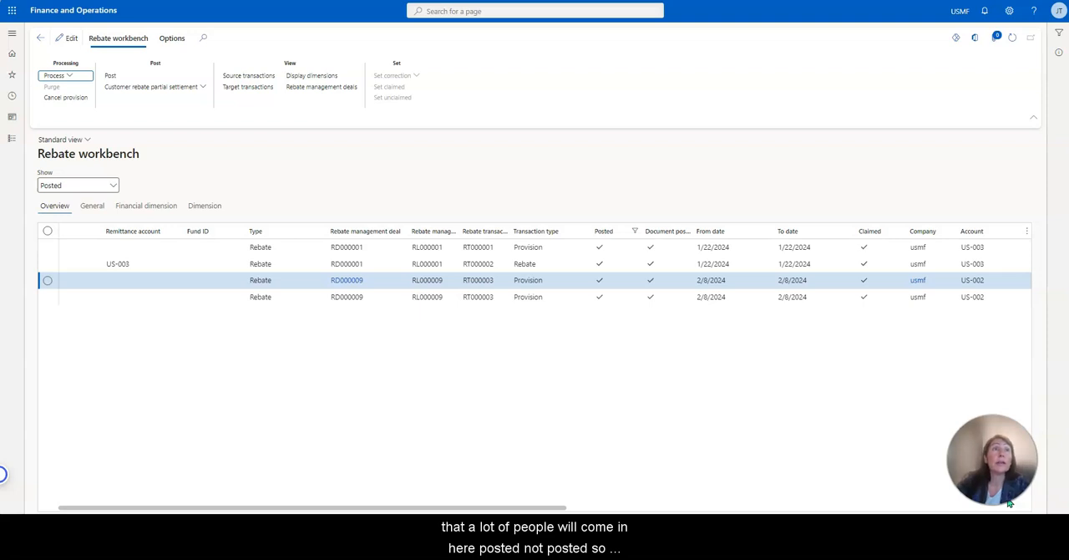
# Refresh the rebate workbench and filter it to show Not posted transactions.
pyautogui.click(1013, 39)
pyautogui.click(113, 185)
pyautogui.click(71, 219)
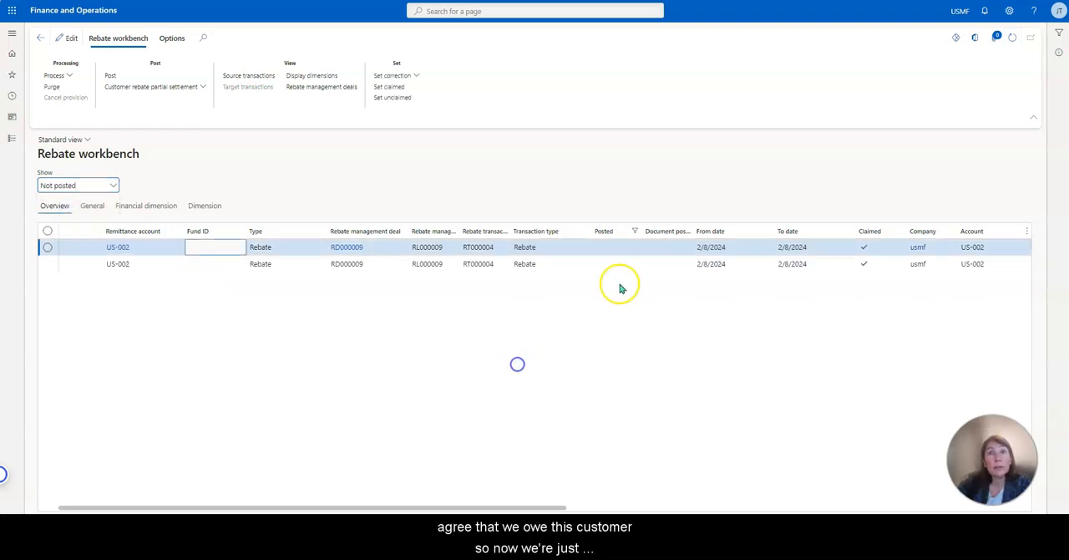
# Select both unposted RD000009 rebate lines and post them with posting date 2/8/2024.
pyautogui.moveTo(545, 504); pyautogui.dragTo(316, 482)
pyautogui.click(47, 232)
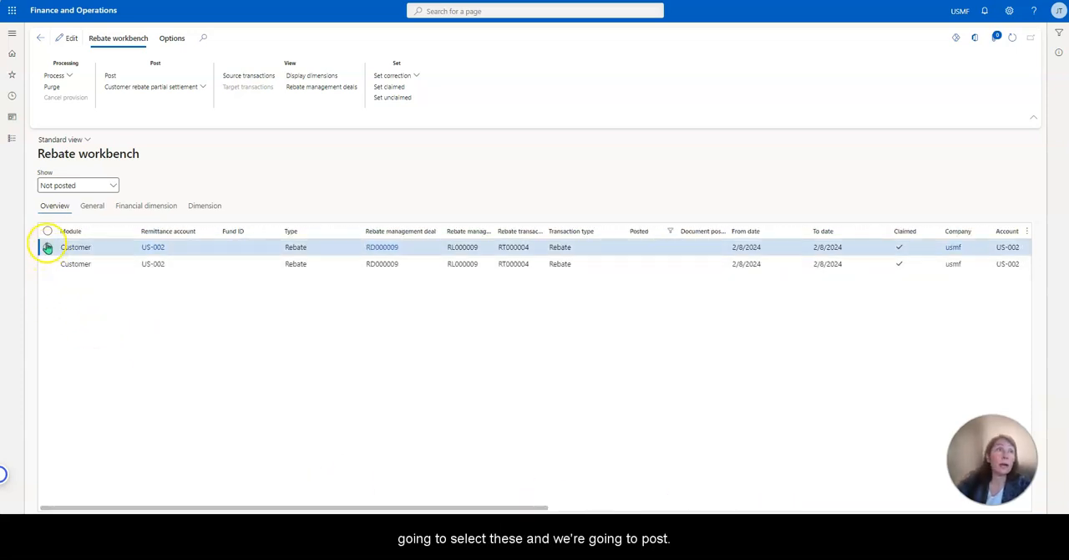
pyautogui.click(110, 75)
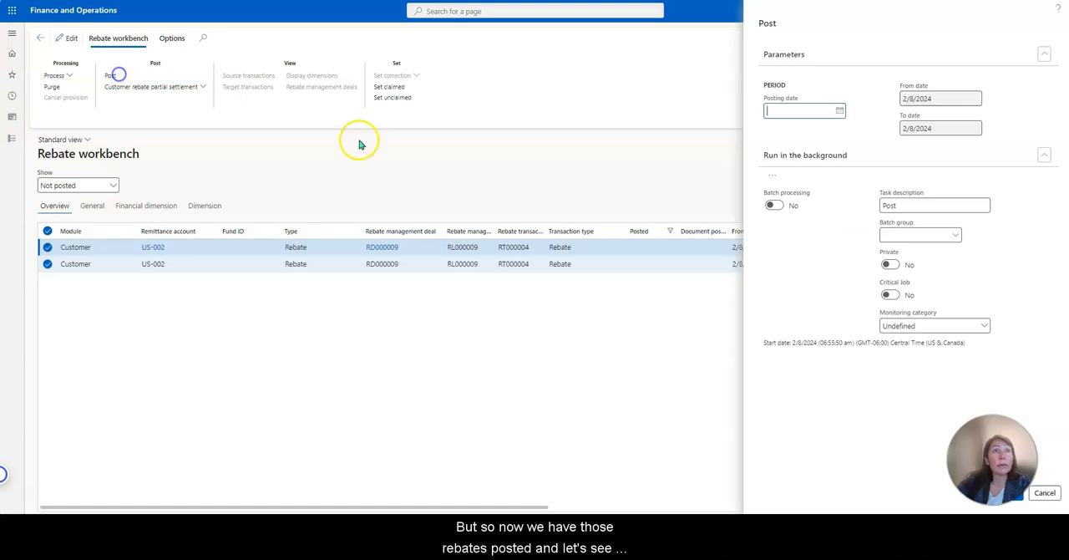
pyautogui.click(840, 110)
pyautogui.click(860, 191)
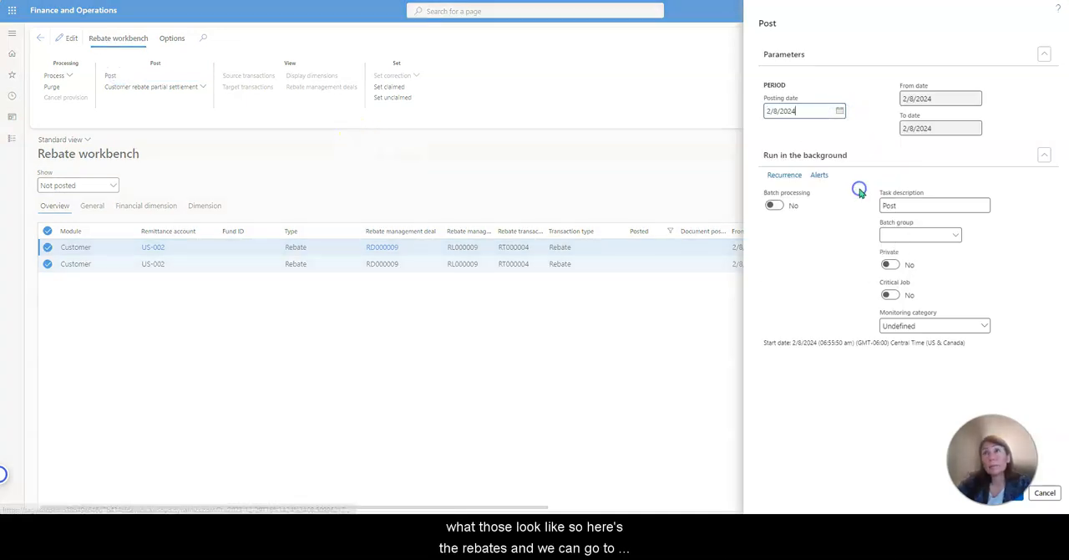
pyautogui.click(1014, 498)
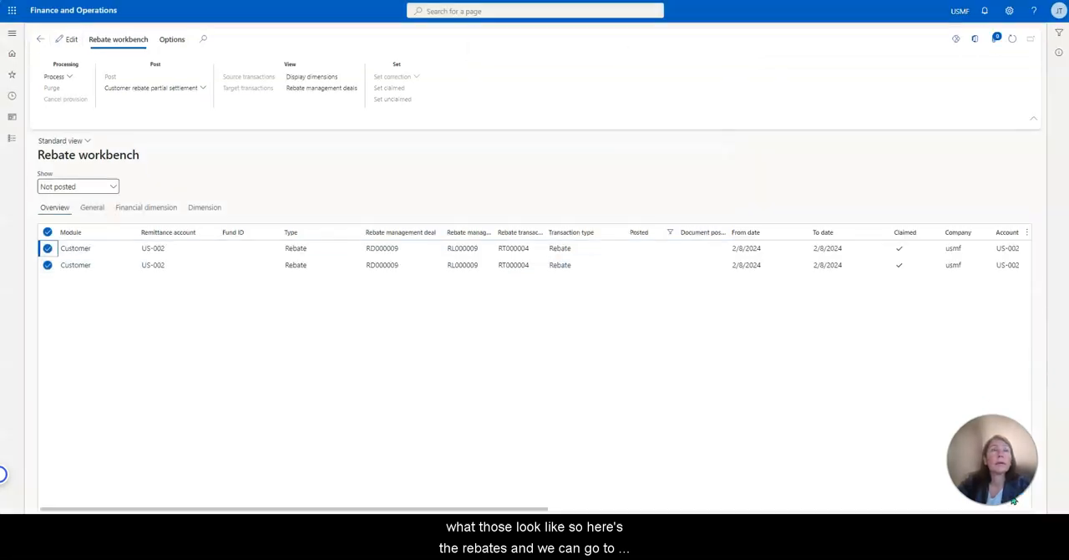
# Filter the workbench to Posted and examine the journal voucher behind the first RD000009 rebate line's target transactions, returning to the original document.
pyautogui.click(112, 202)
pyautogui.click(90, 249)
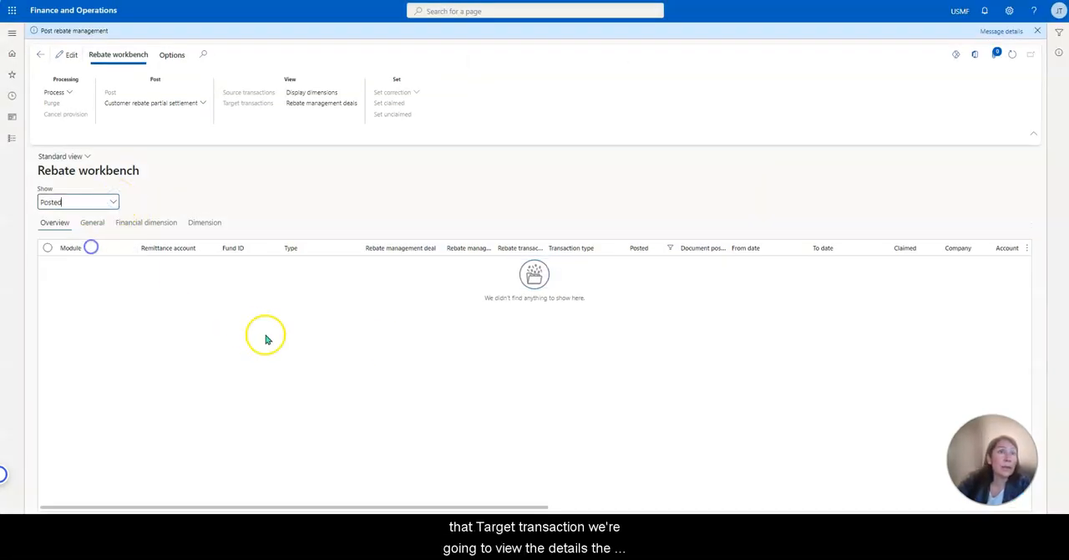
pyautogui.click(585, 333)
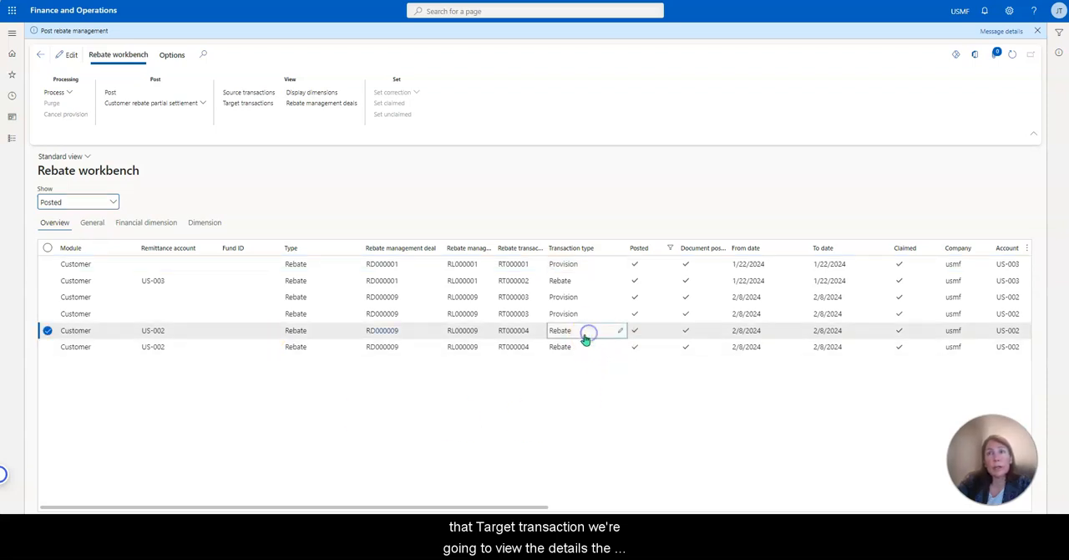
pyautogui.click(249, 104)
pyautogui.click(162, 41)
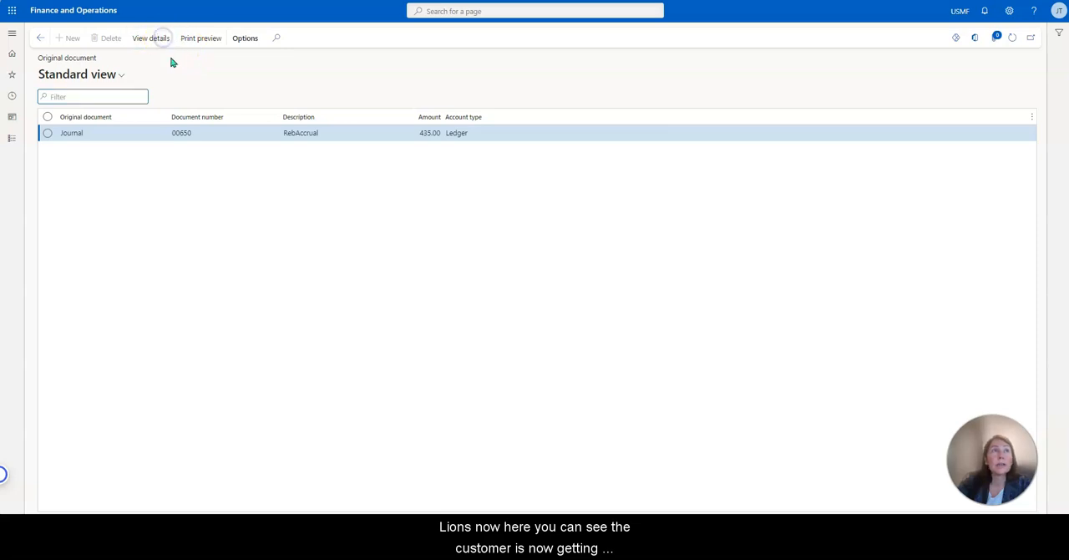
pyautogui.click(175, 39)
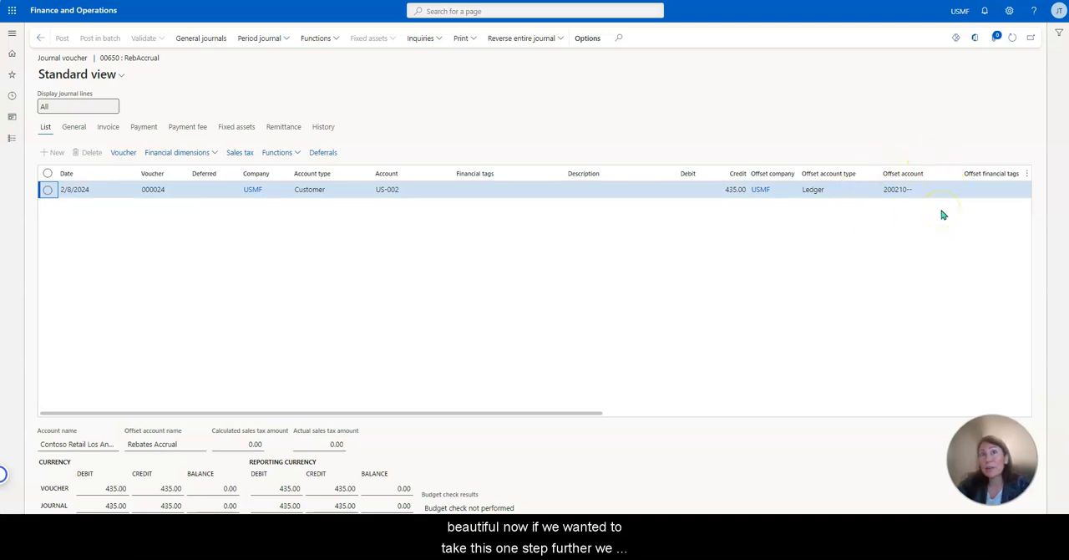
pyautogui.click(40, 39)
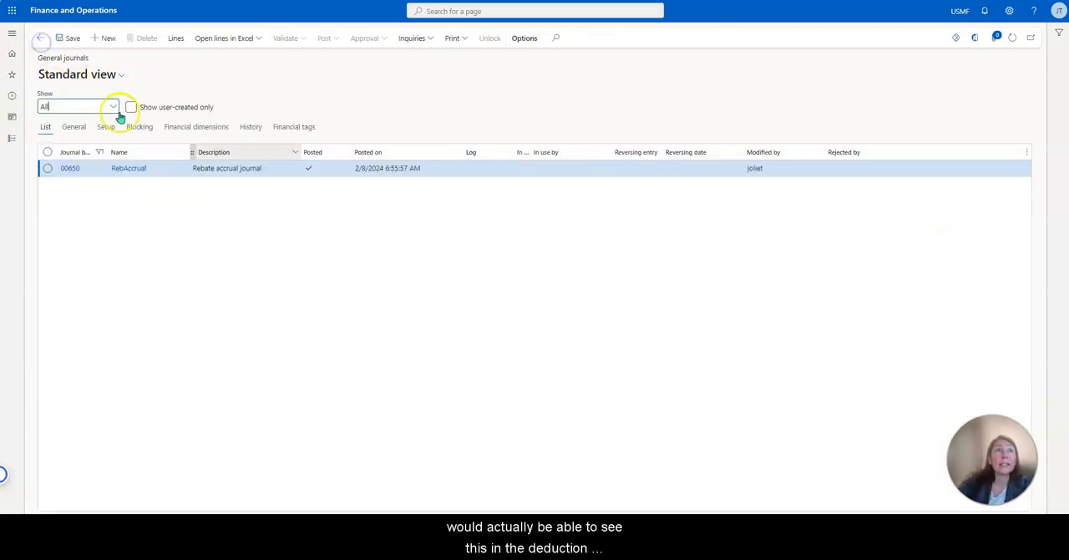
pyautogui.click(40, 39)
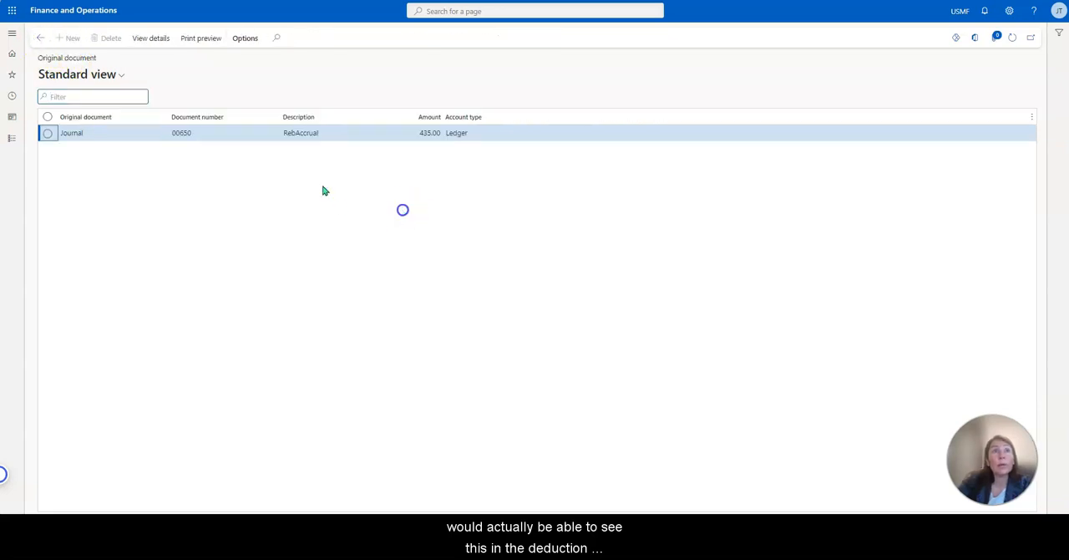